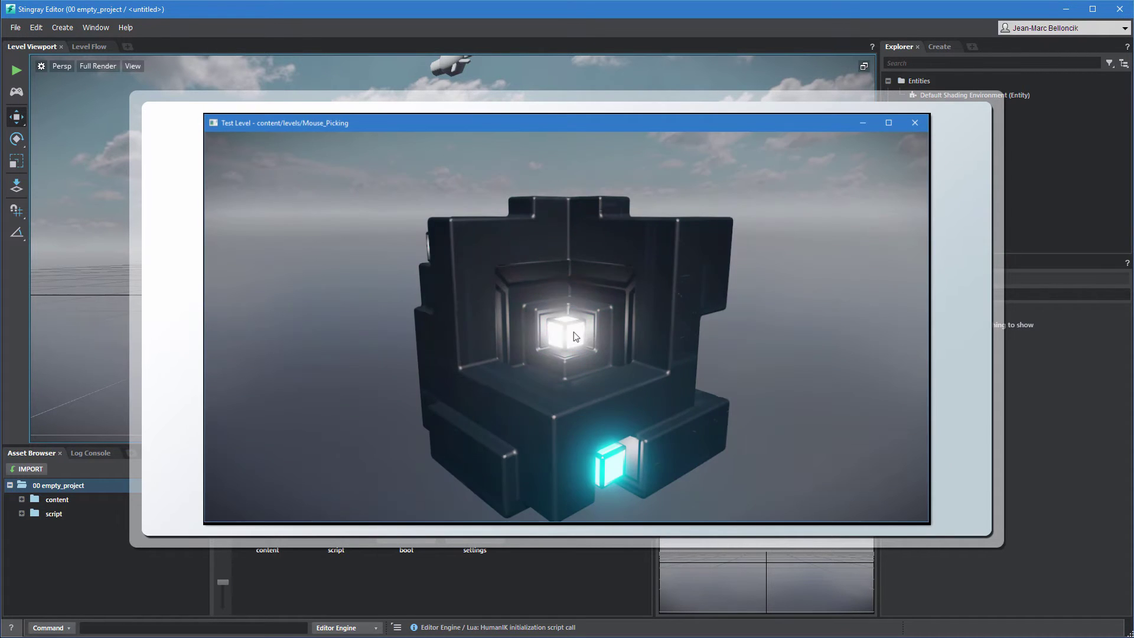
Step: After trying the mouse-picking sample, select the empty template in the Project Manager
{"action": "left_click", "coordinate": [609, 468]}
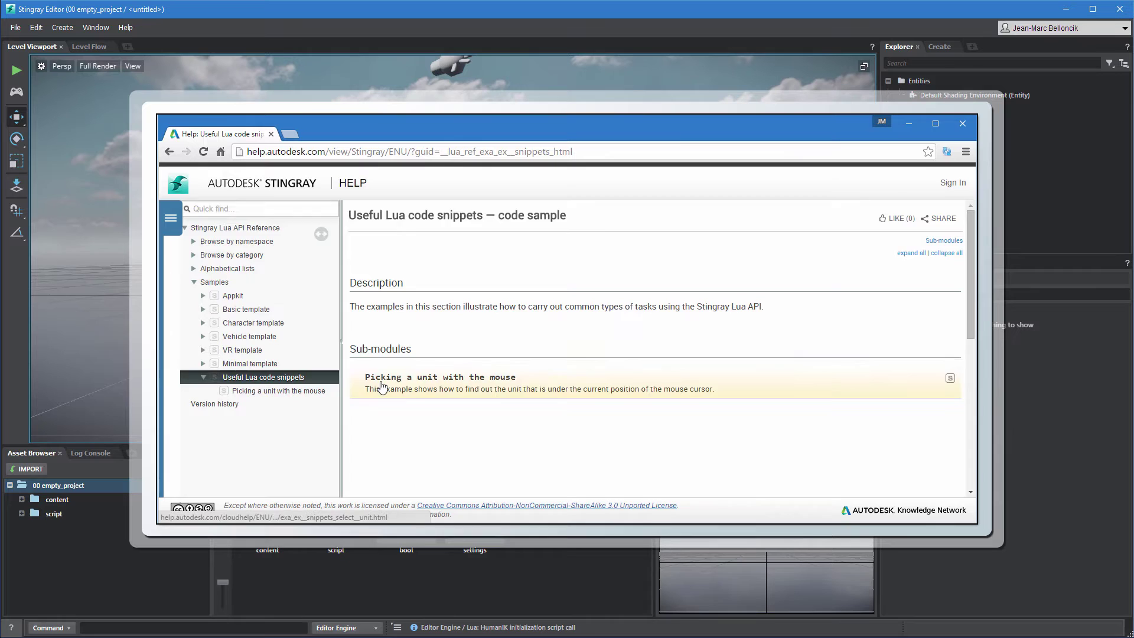
{"action": "left_click", "coordinate": [382, 381]}
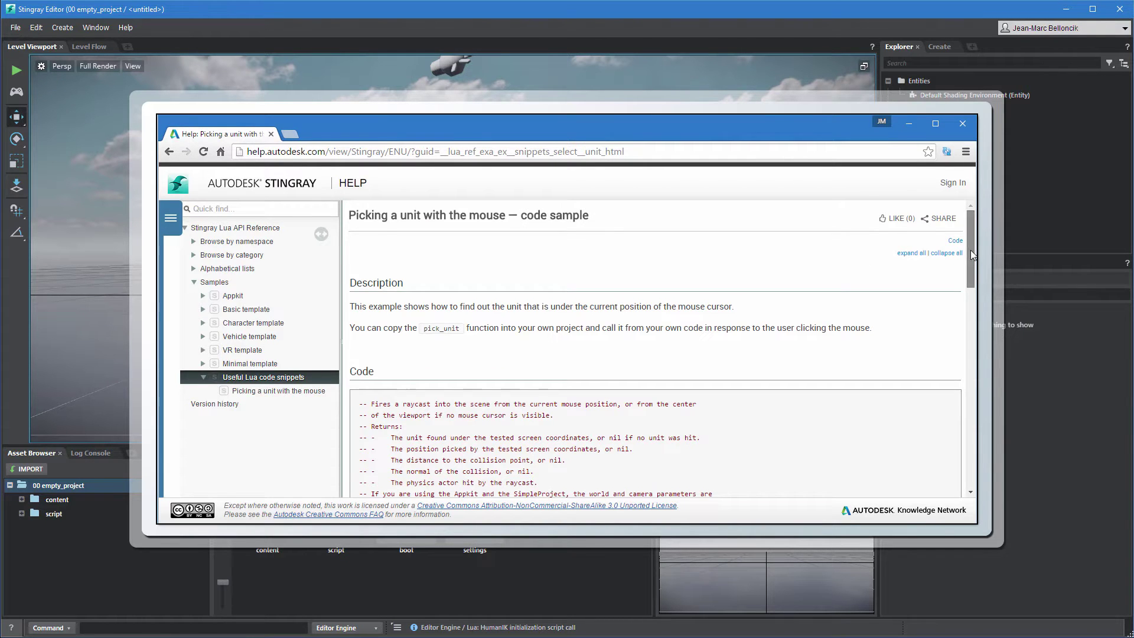
{"action": "left_click_drag", "start_coordinate": [971, 254], "coordinate": [971, 378]}
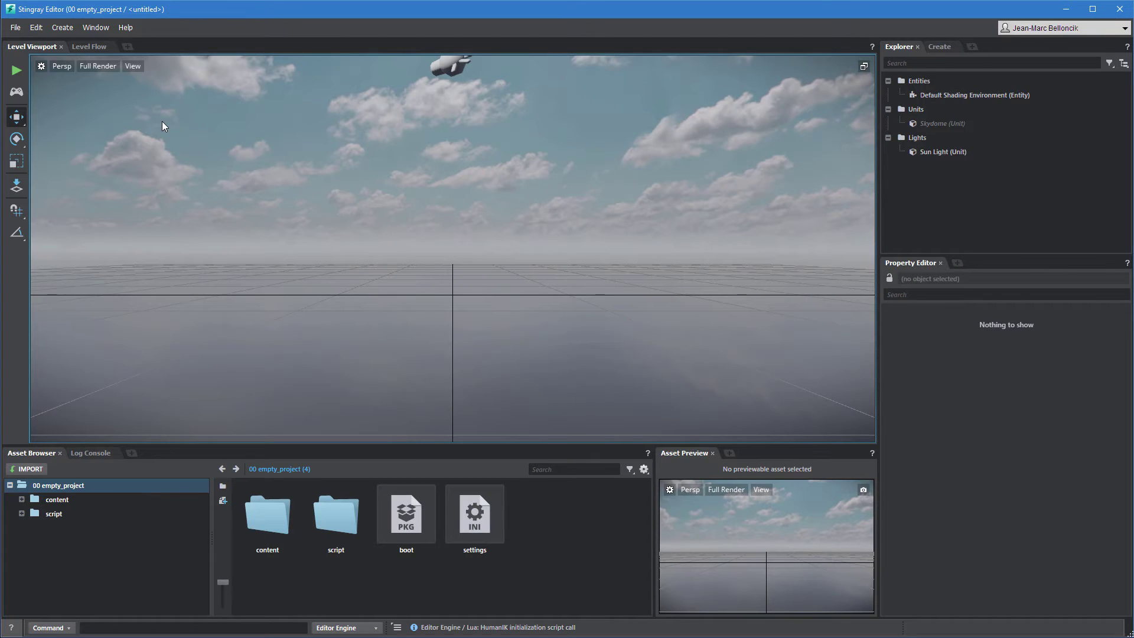
{"action": "left_click", "coordinate": [14, 26]}
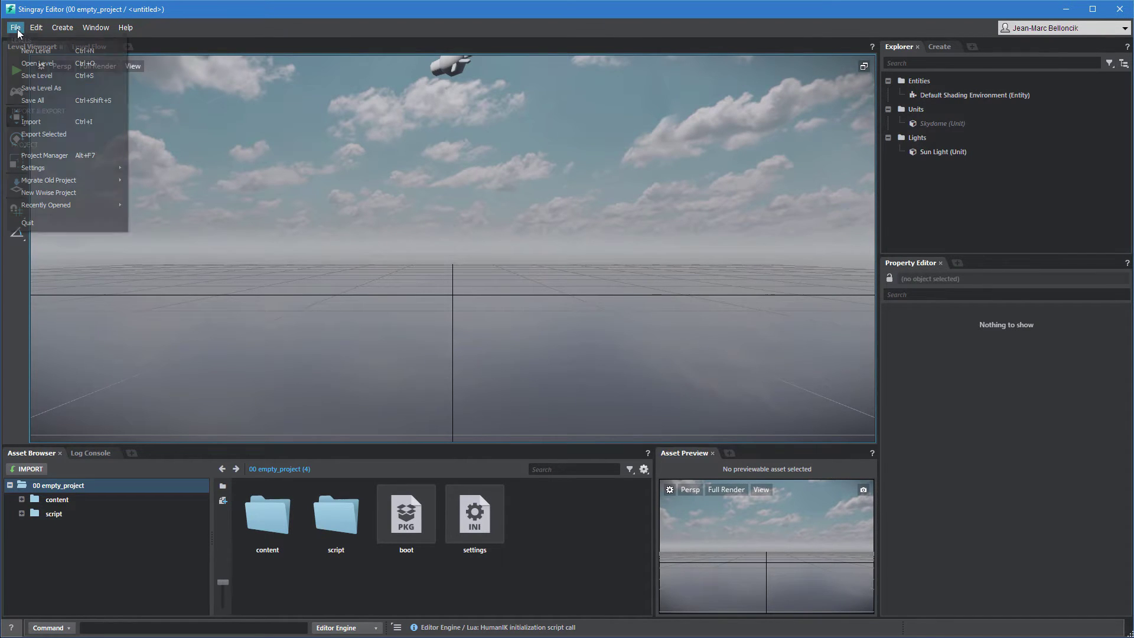
{"action": "left_click", "coordinate": [52, 155]}
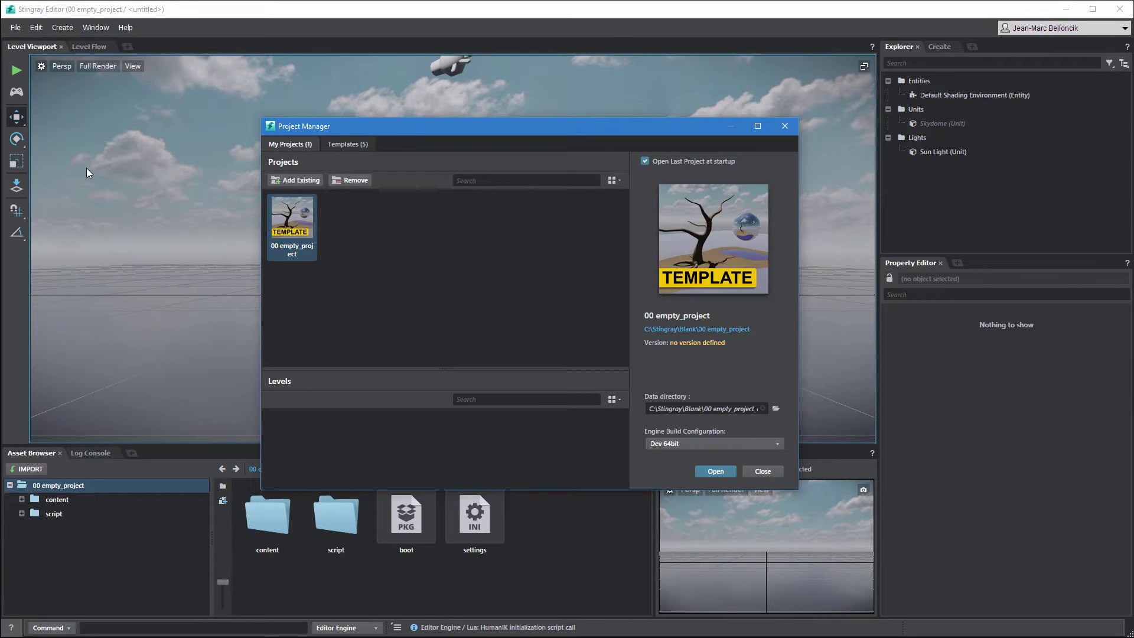
{"action": "left_click", "coordinate": [336, 145]}
{"action": "left_click", "coordinate": [508, 236]}
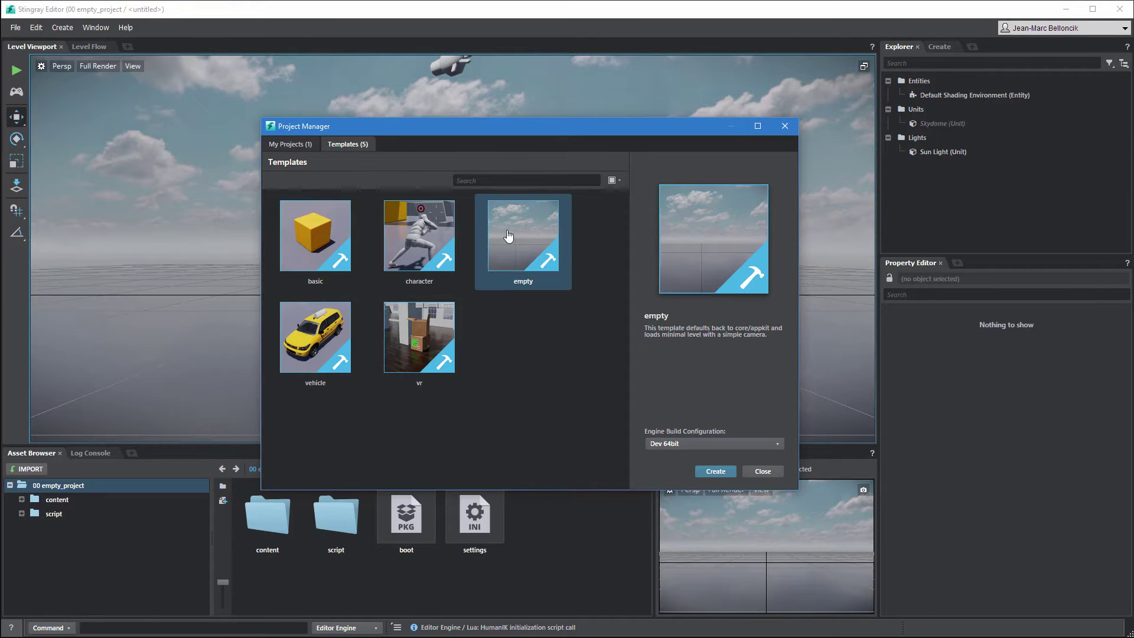
Step: Create the project as Mouse_Picking inside the HTM_Stingray_Mouse_Picking folder
{"action": "left_click", "coordinate": [716, 472]}
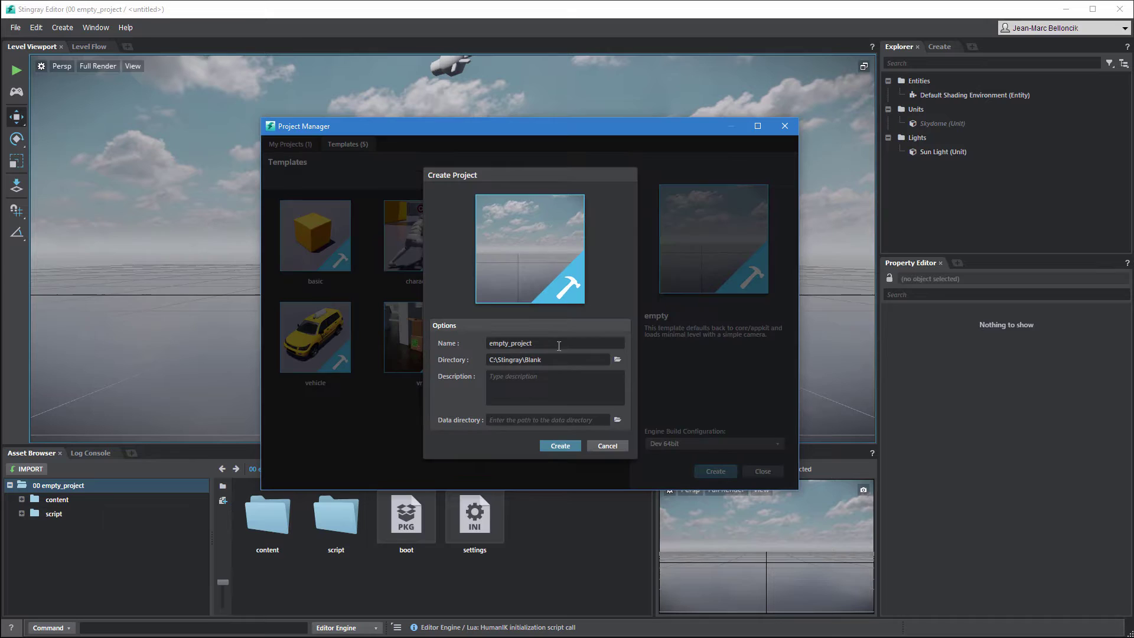
{"action": "left_click_drag", "start_coordinate": [558, 343], "coordinate": [471, 341]}
{"action": "type", "text": "Mouse_"}
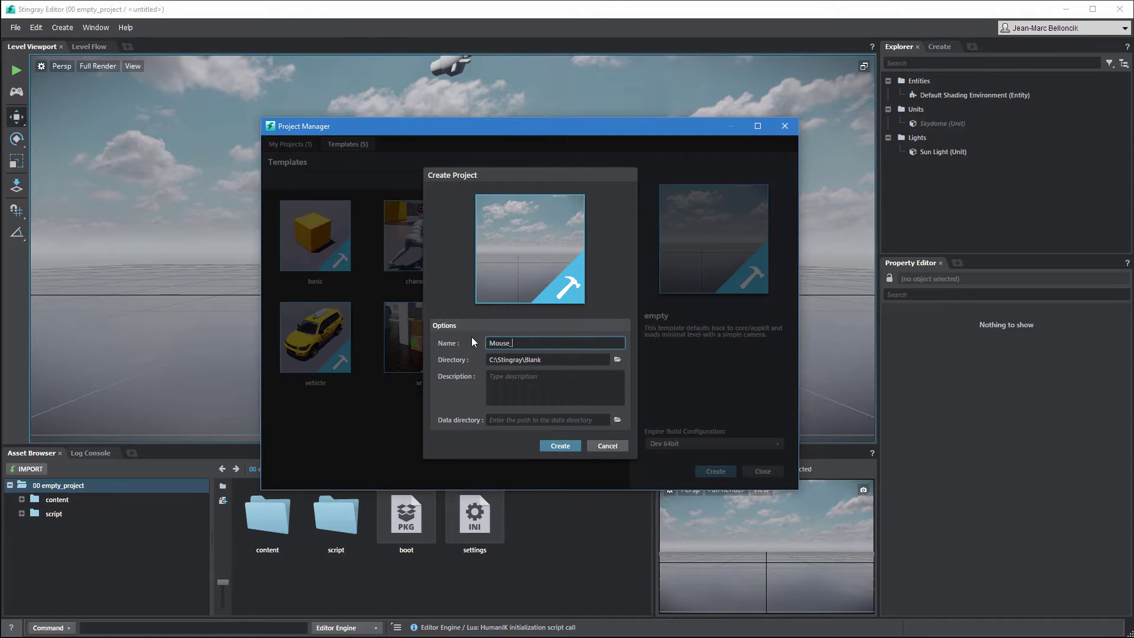
{"action": "type", "text": "Picking"}
{"action": "left_click", "coordinate": [617, 360]}
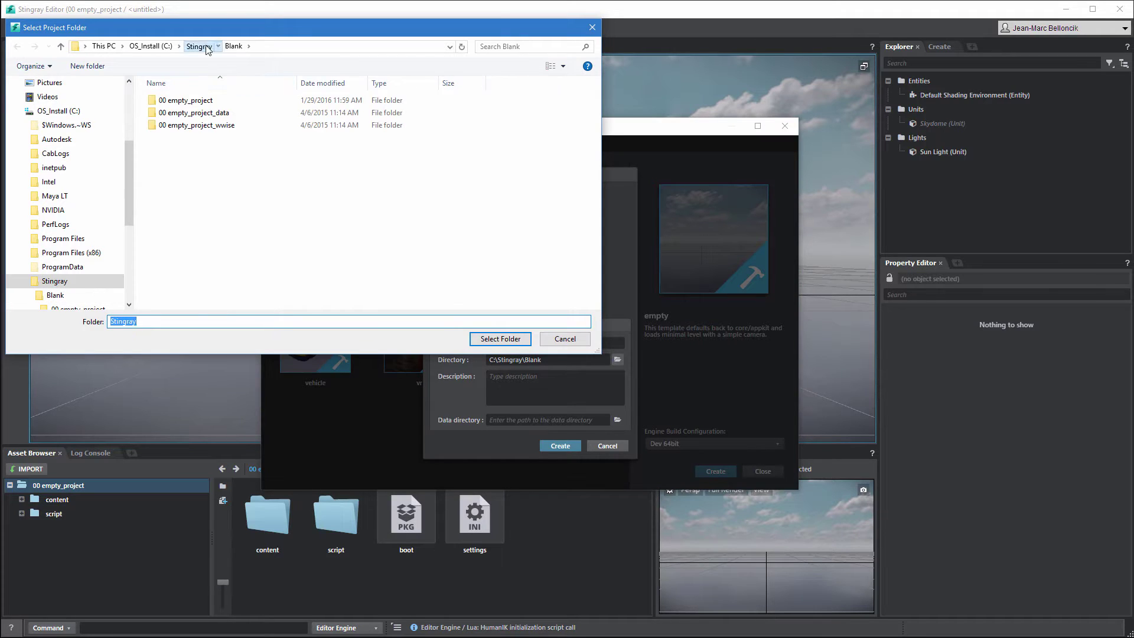
{"action": "left_click", "coordinate": [200, 47]}
{"action": "double_click", "coordinate": [197, 114]}
{"action": "left_click", "coordinate": [500, 339]}
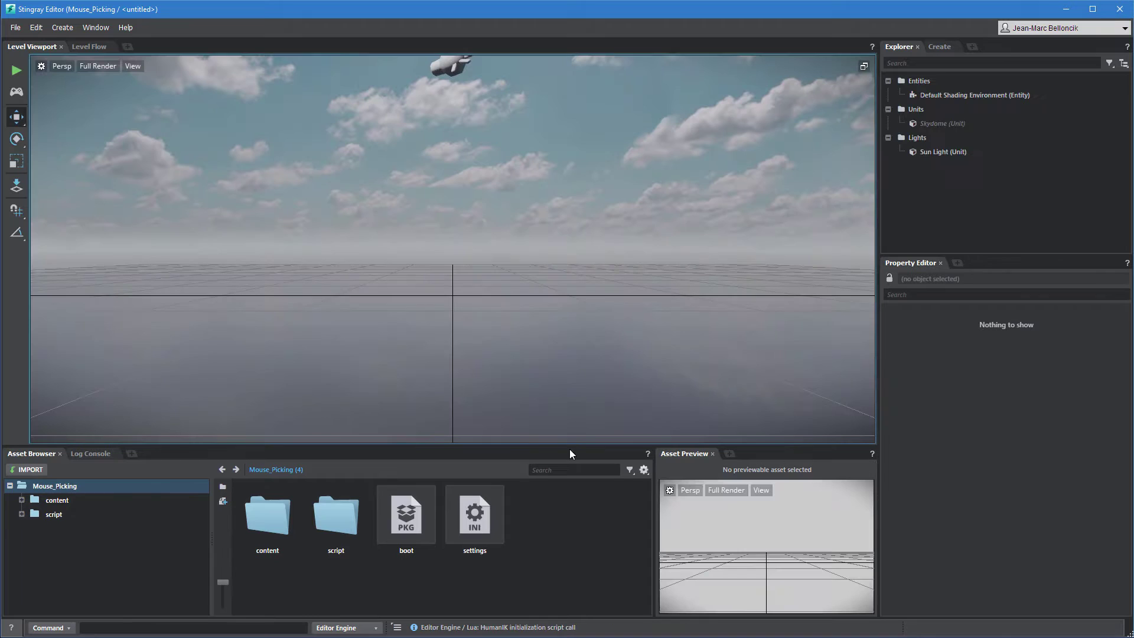
Step: Reveal the project in File Explorer and copy everything in the Assets folder
{"action": "right_click", "coordinate": [159, 487]}
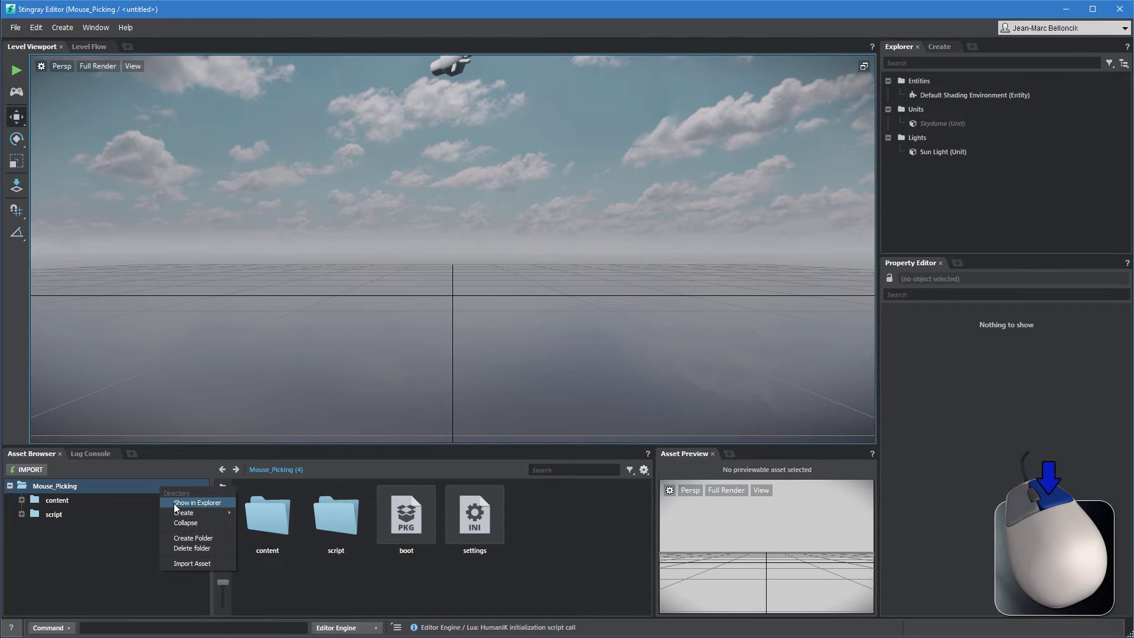
{"action": "left_click", "coordinate": [186, 503]}
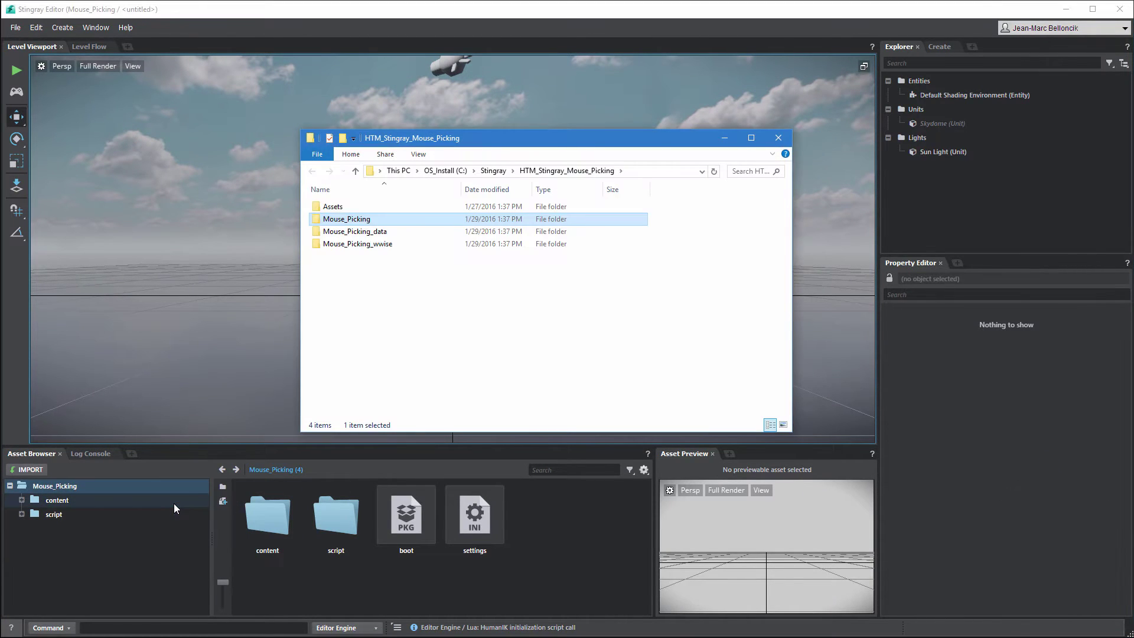
{"action": "double_click", "coordinate": [332, 206]}
{"action": "key", "text": "ctrl+a"}
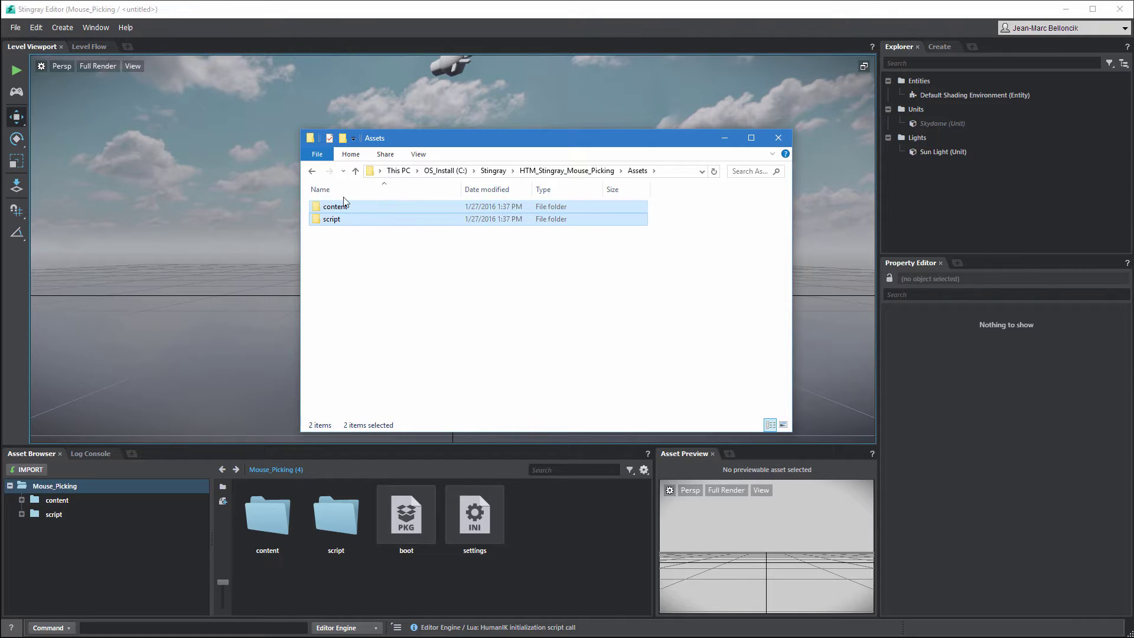
{"action": "left_click", "coordinate": [351, 155]}
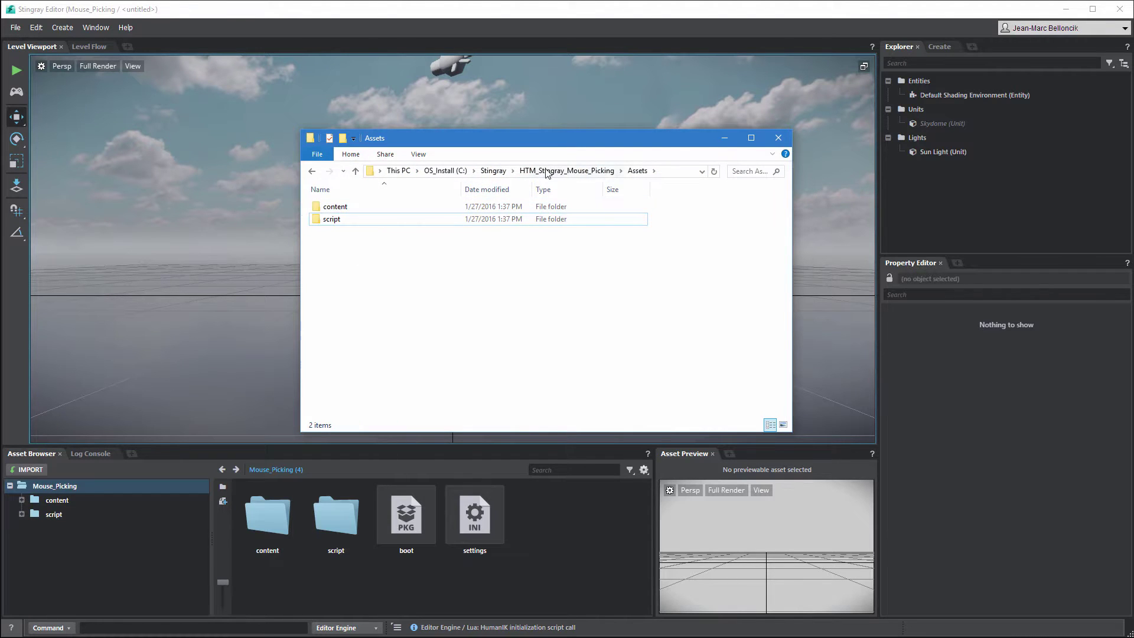
Step: Paste the content and script folders into Mouse_Picking, replacing same-named files
{"action": "left_click", "coordinate": [567, 171]}
{"action": "double_click", "coordinate": [348, 219]}
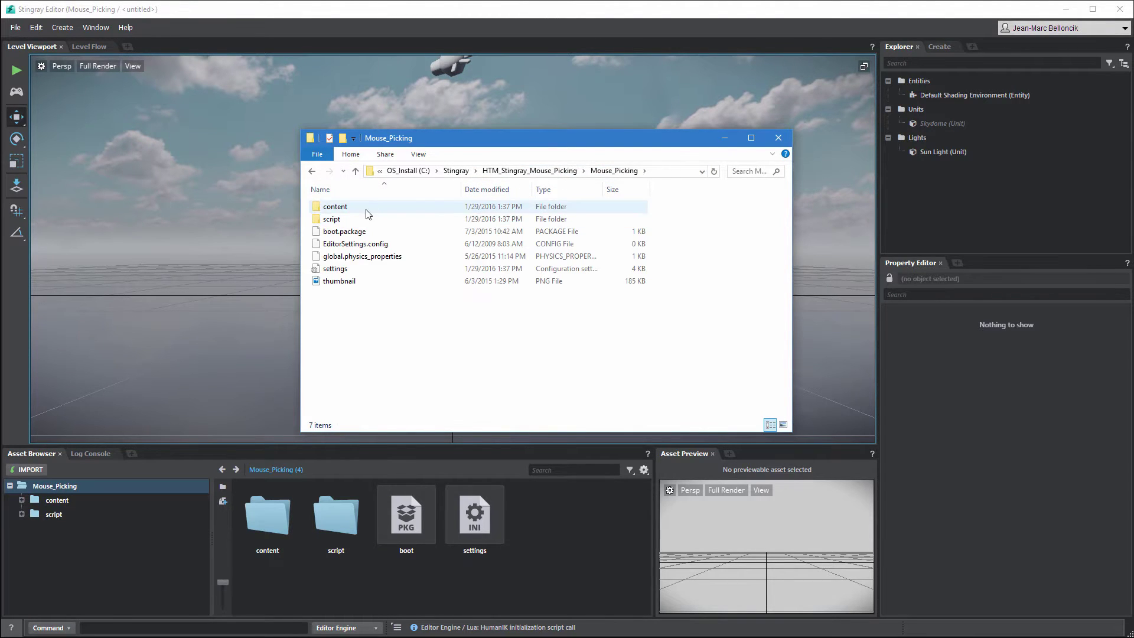
{"action": "left_click", "coordinate": [351, 155]}
{"action": "left_click", "coordinate": [381, 184]}
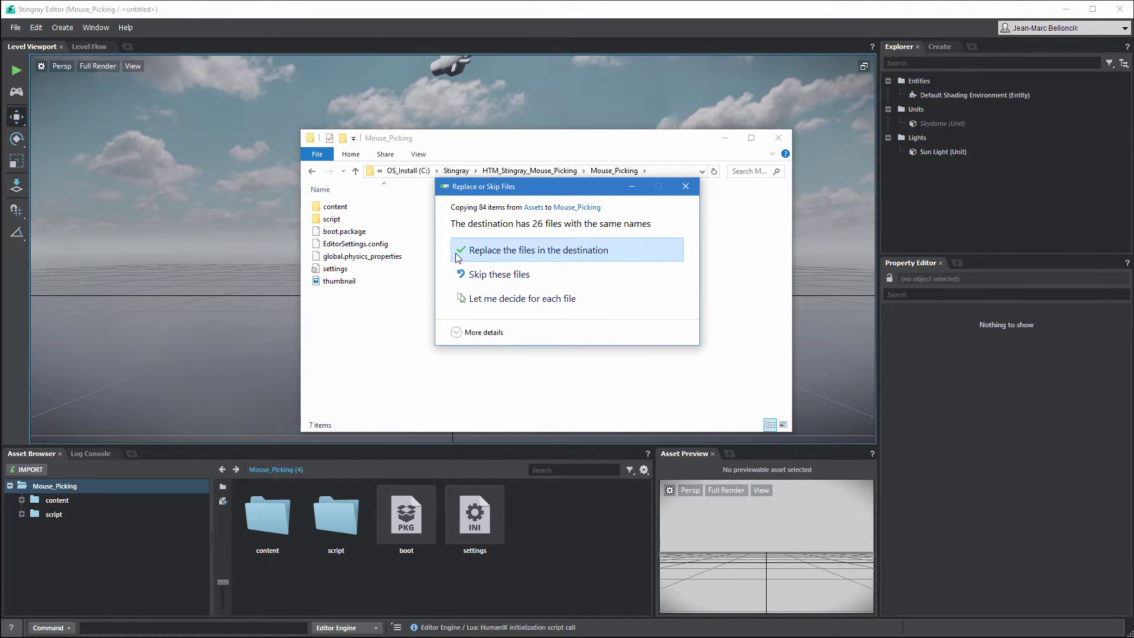
{"action": "left_click", "coordinate": [457, 256]}
Step: Refresh the project data from Level Testing
{"action": "left_click", "coordinate": [161, 378]}
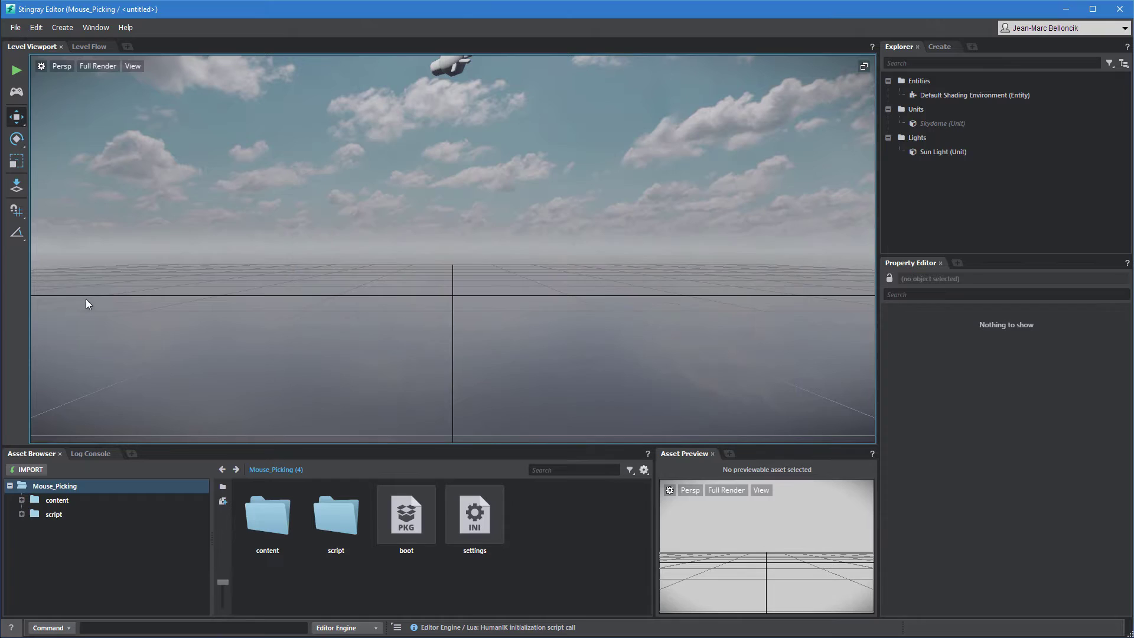
{"action": "left_click", "coordinate": [37, 27]}
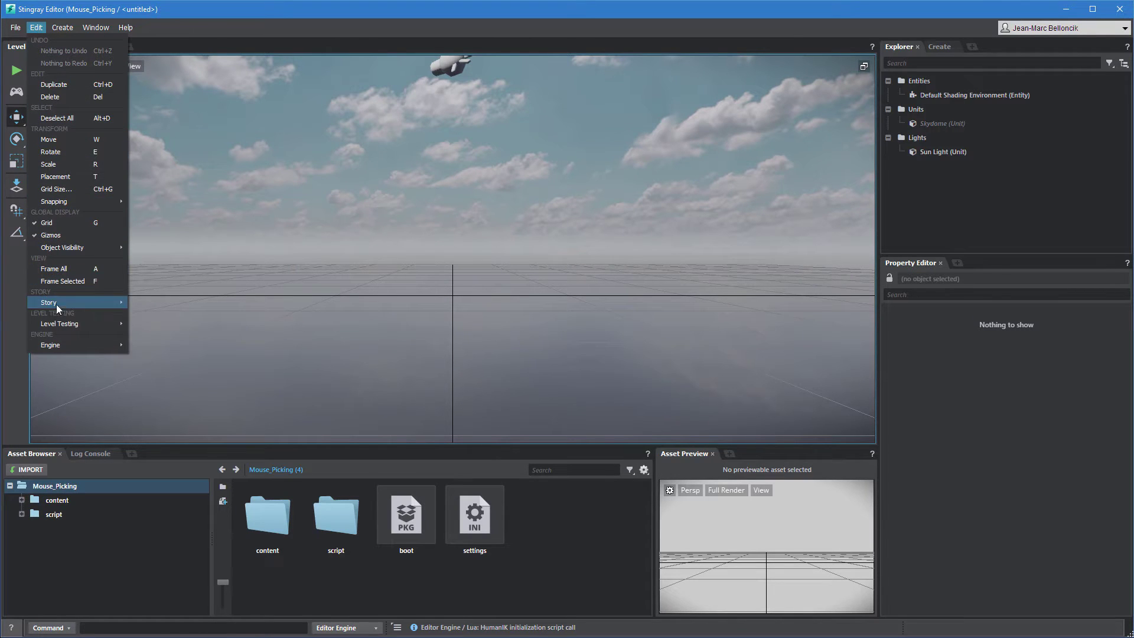
{"action": "mouse_move", "coordinate": [59, 324]}
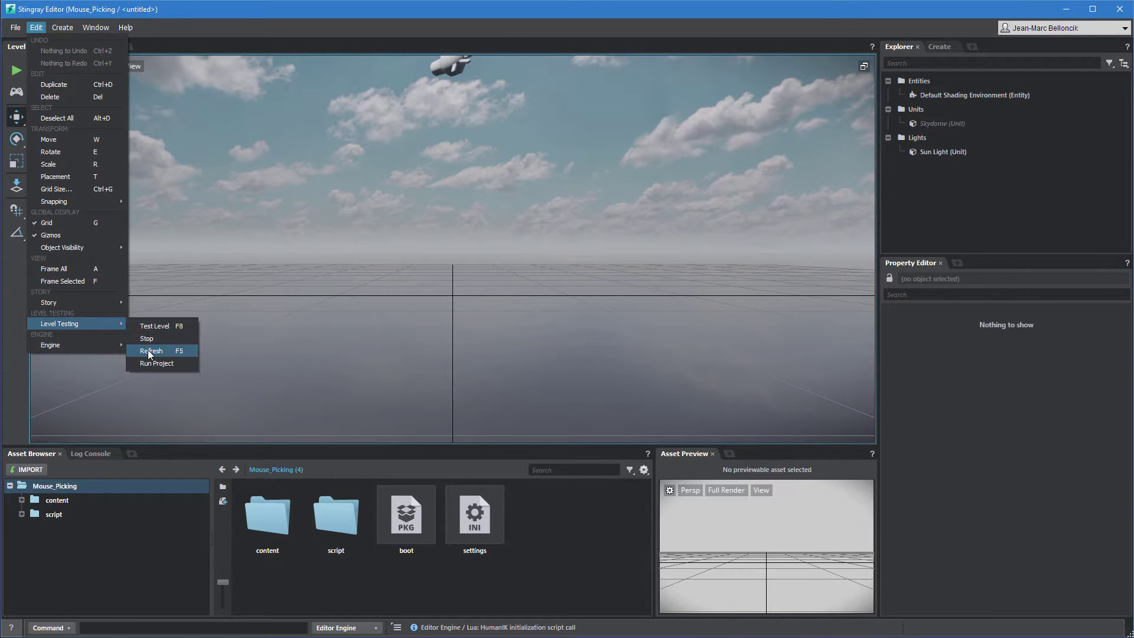
{"action": "left_click", "coordinate": [148, 350]}
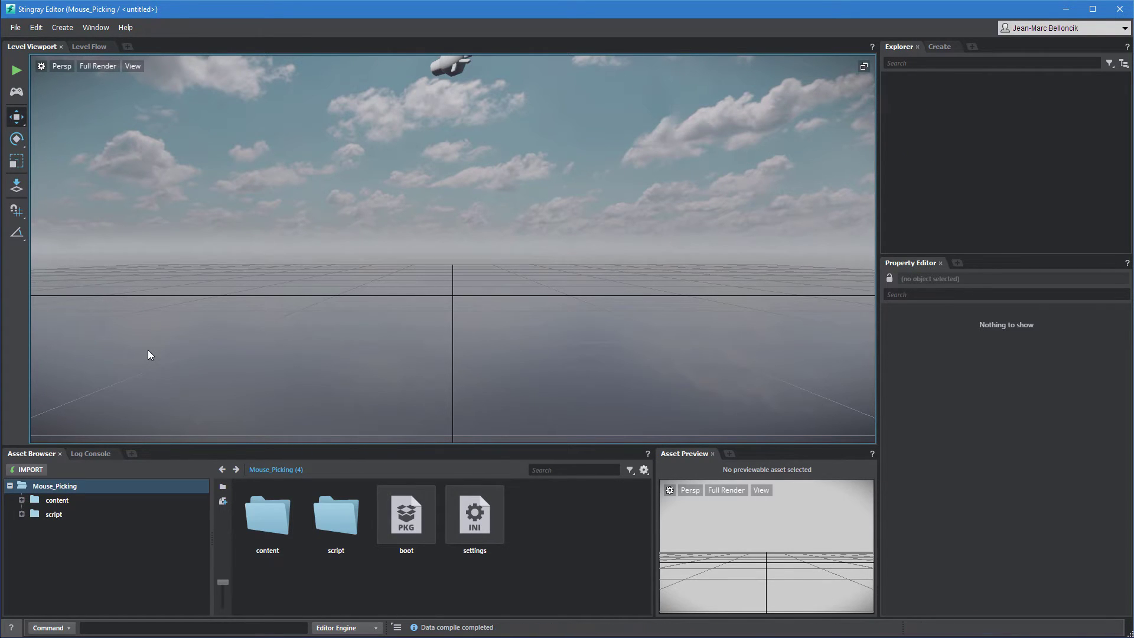
Step: Load the Mouse_Picking level from content/levels and orbit to a three-quarter view
{"action": "left_click", "coordinate": [57, 500]}
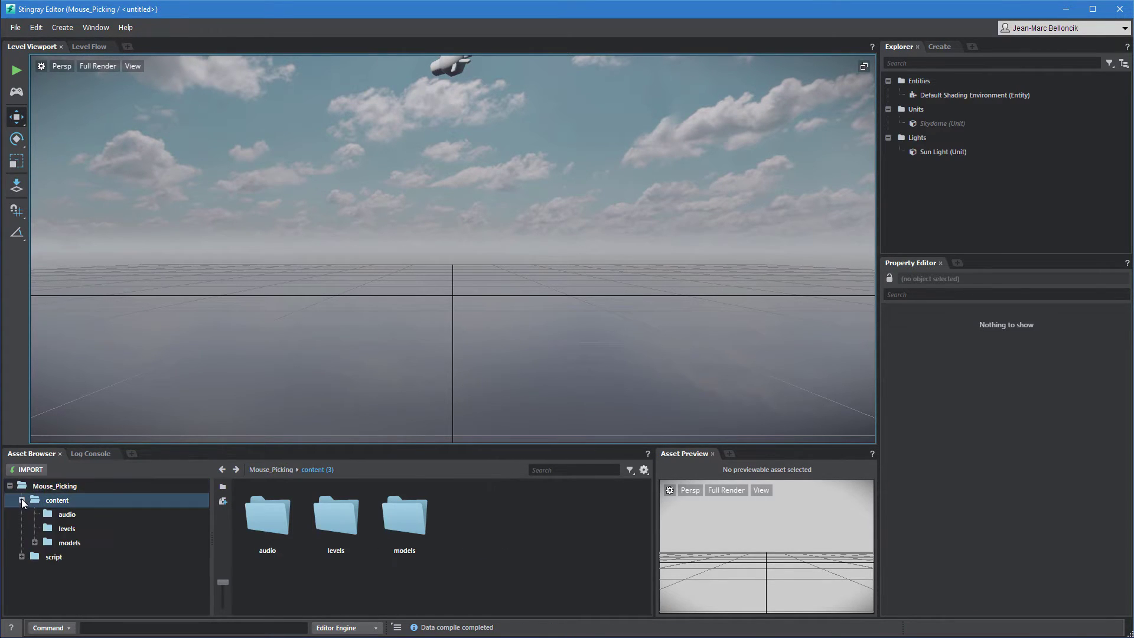
{"action": "left_click", "coordinate": [65, 530]}
{"action": "double_click", "coordinate": [336, 518]}
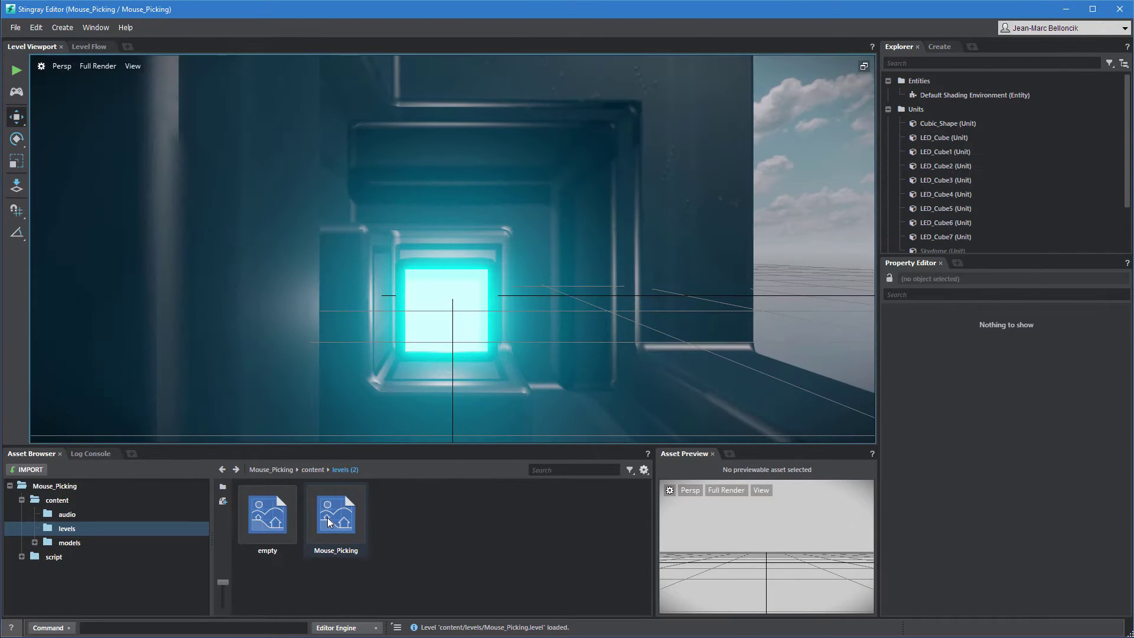
{"action": "scroll", "coordinate": [371, 275], "scroll_direction": "down", "scroll_amount": 5}
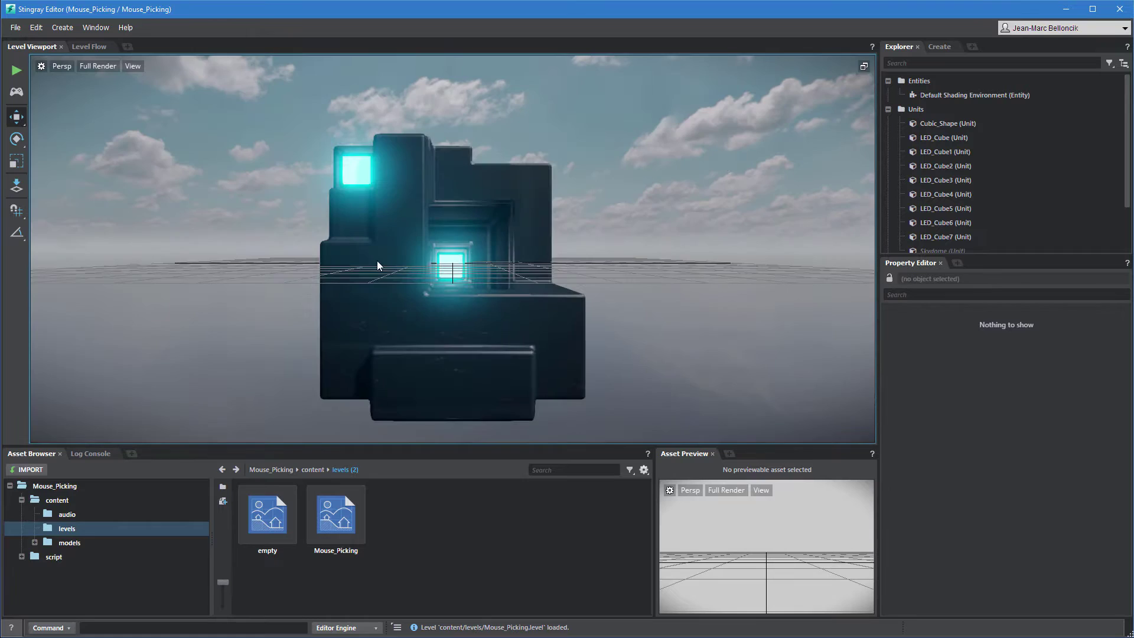
{"action": "left_click_drag", "start_coordinate": [370, 265], "coordinate": [263, 299], "text": "alt"}
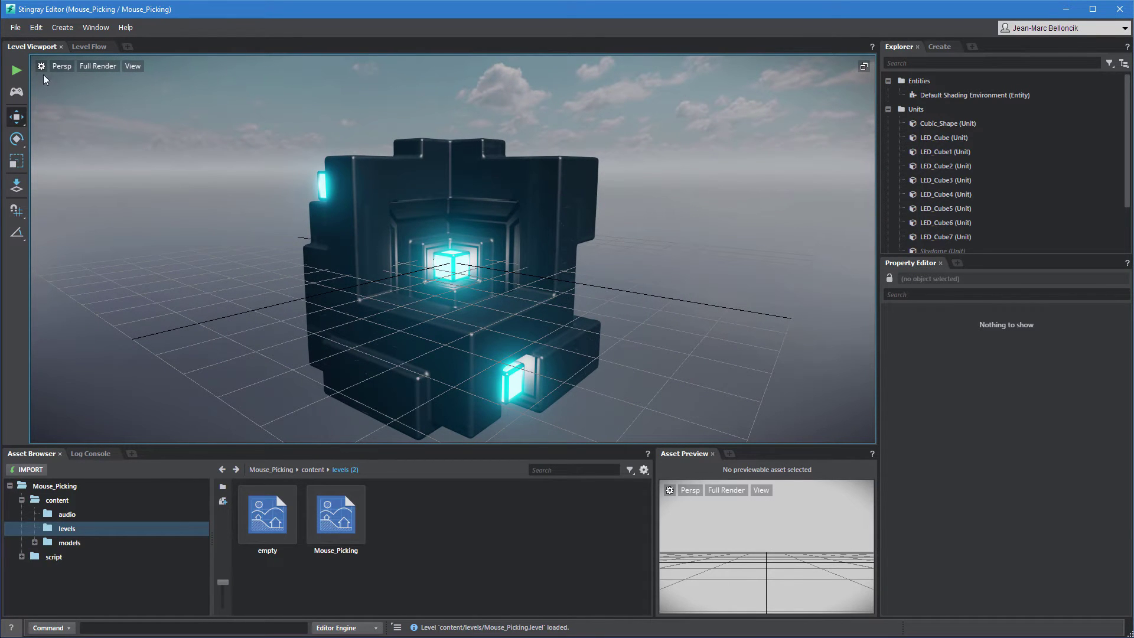
{"action": "left_click", "coordinate": [16, 69]}
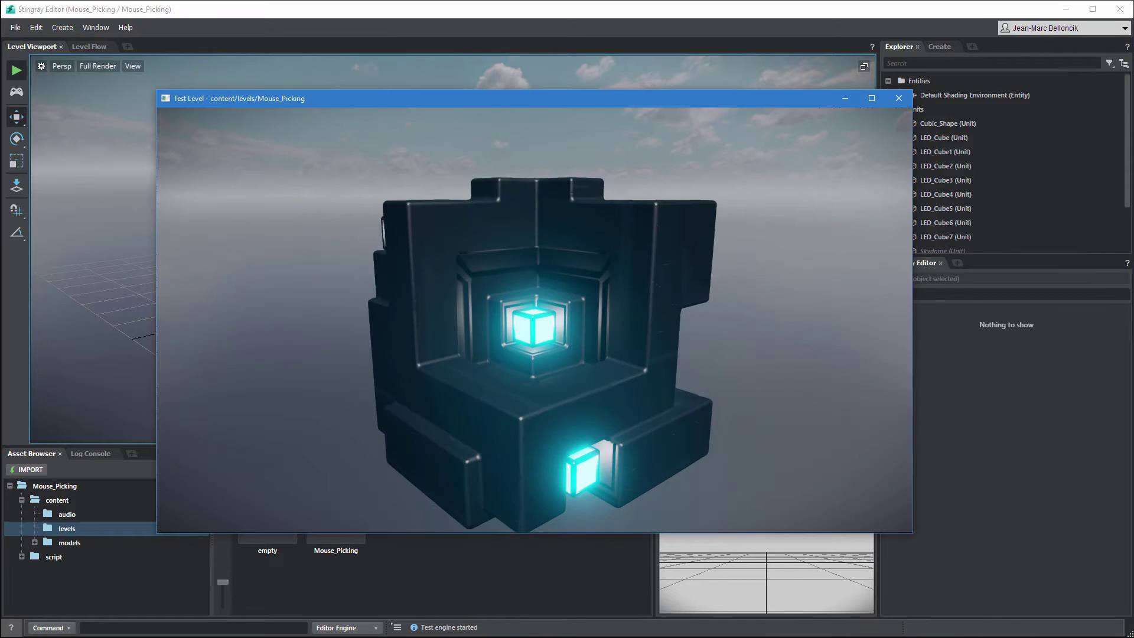
{"action": "right_click_drag", "start_coordinate": [532, 319], "coordinate": [620, 319]}
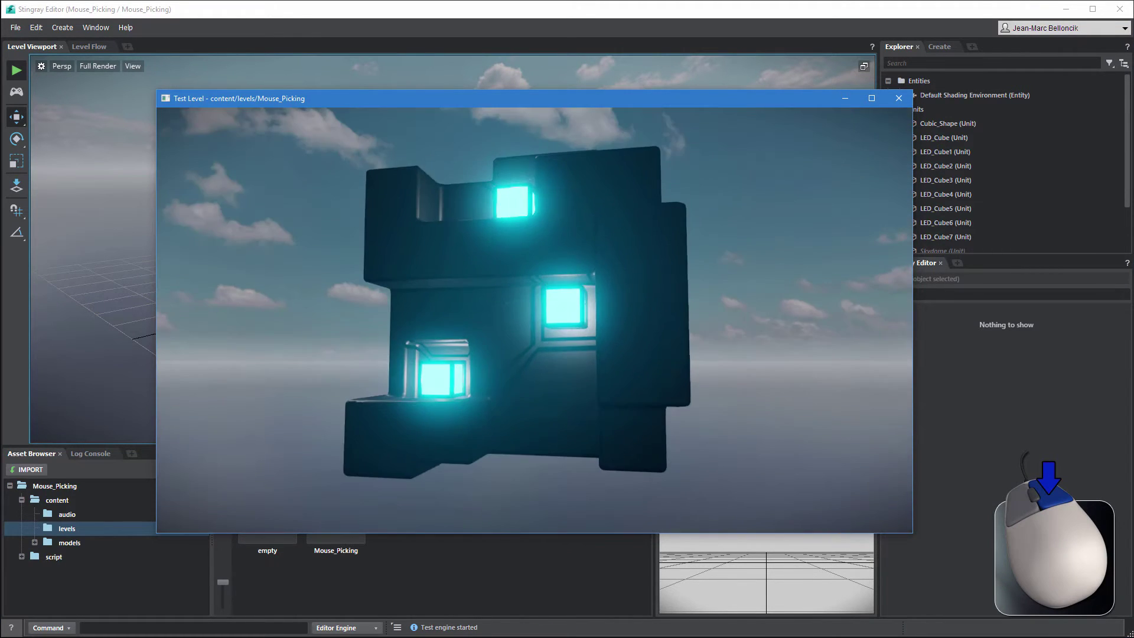
{"action": "right_click_drag", "start_coordinate": [532, 319], "coordinate": [620, 320]}
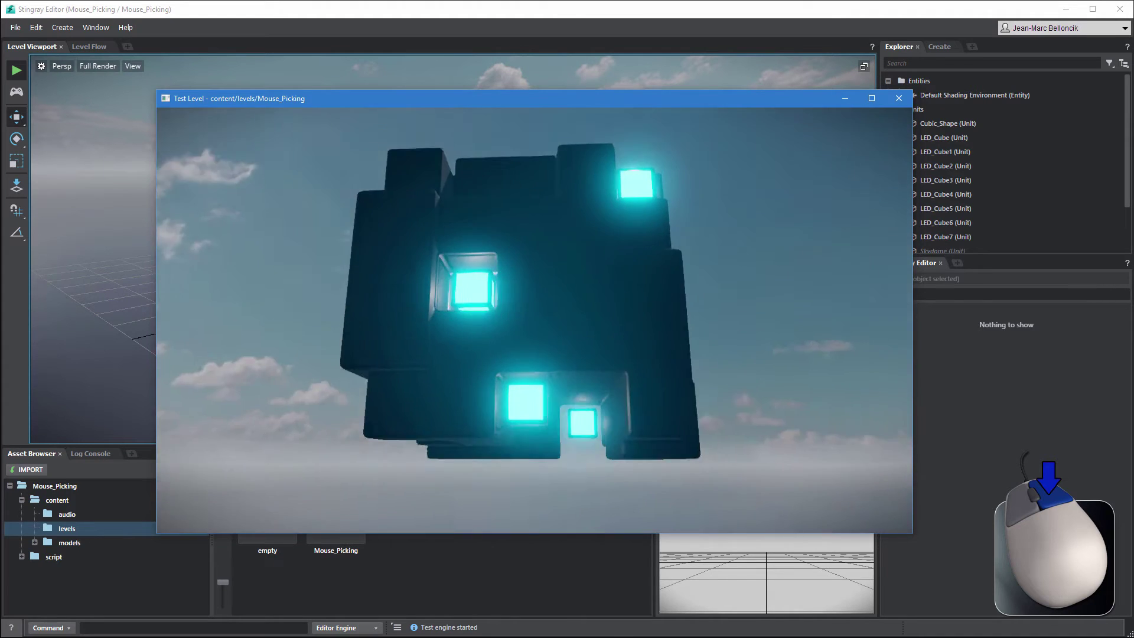
{"action": "right_click_drag", "start_coordinate": [532, 320], "coordinate": [620, 319]}
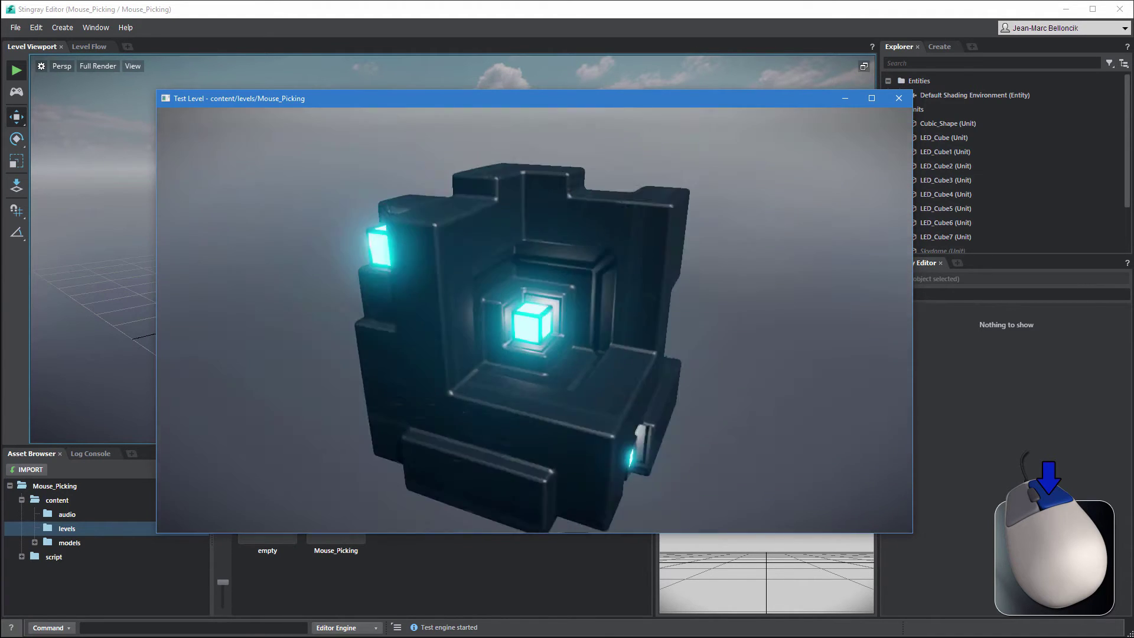
{"action": "right_click_drag", "start_coordinate": [532, 319], "coordinate": [576, 319]}
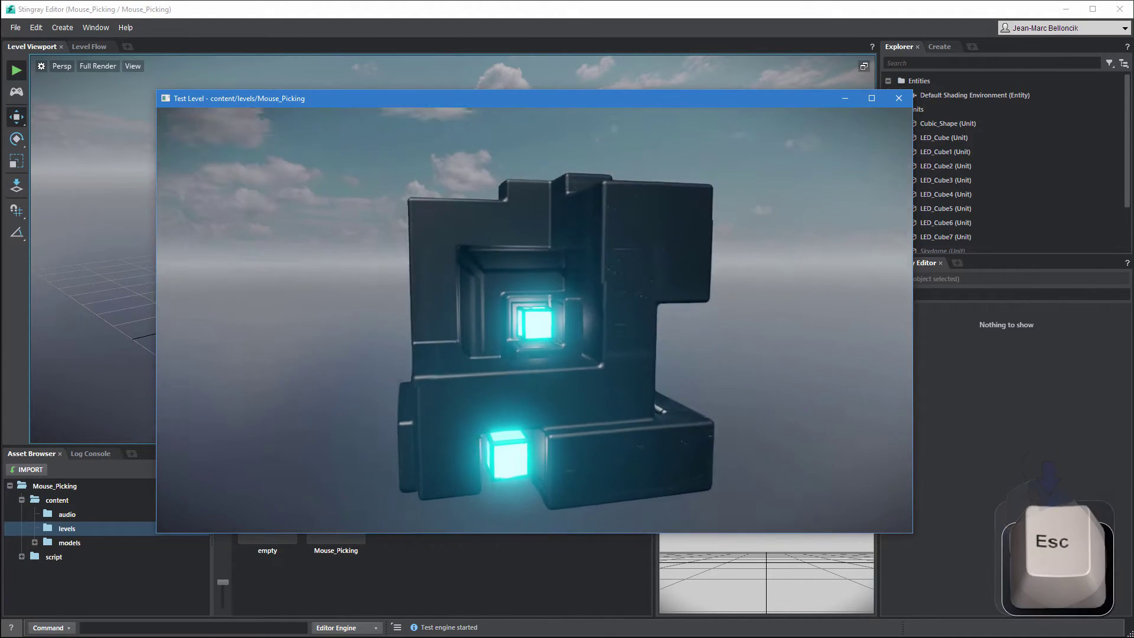
{"action": "key", "text": "Escape"}
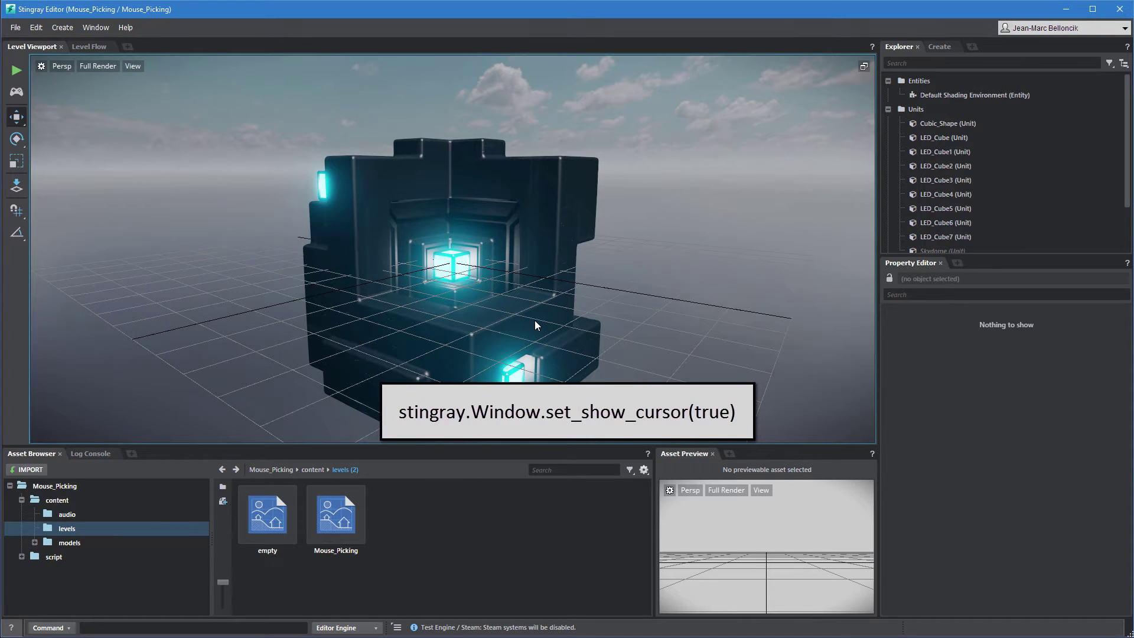
Step: Review the project.lua script from script/lua, then close the Script Editor
{"action": "left_click", "coordinate": [90, 556]}
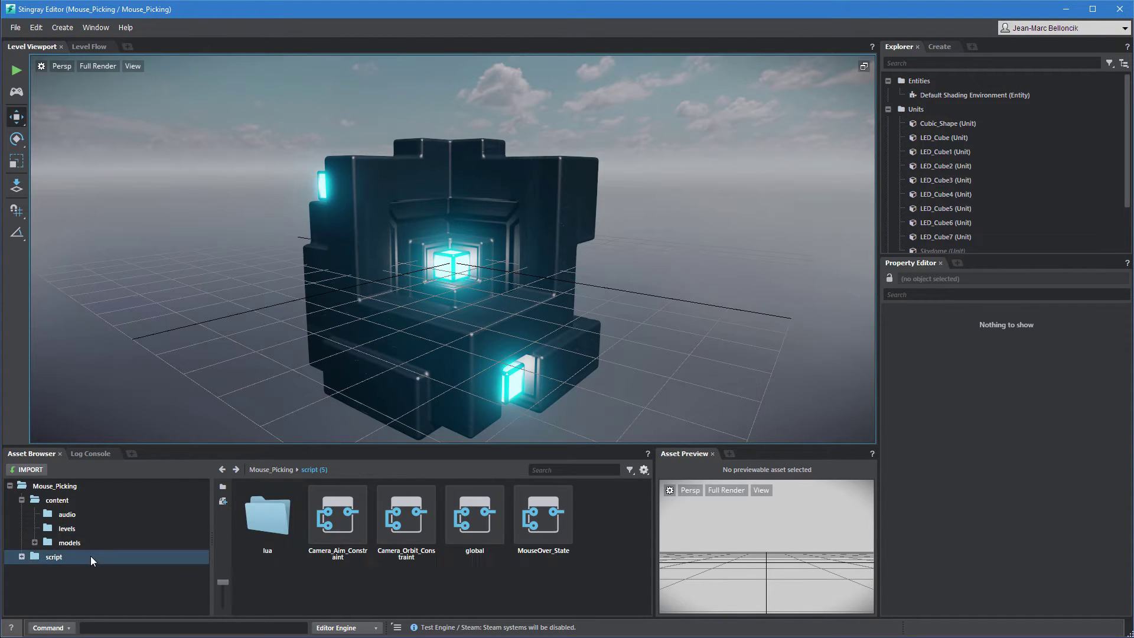
{"action": "double_click", "coordinate": [266, 519]}
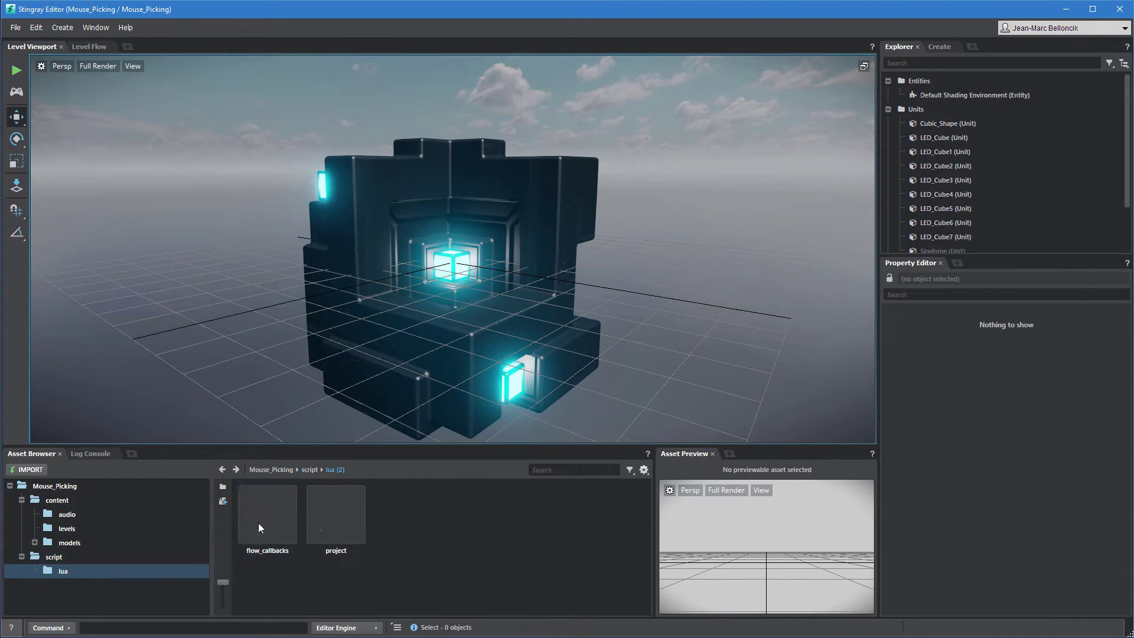
{"action": "double_click", "coordinate": [337, 507]}
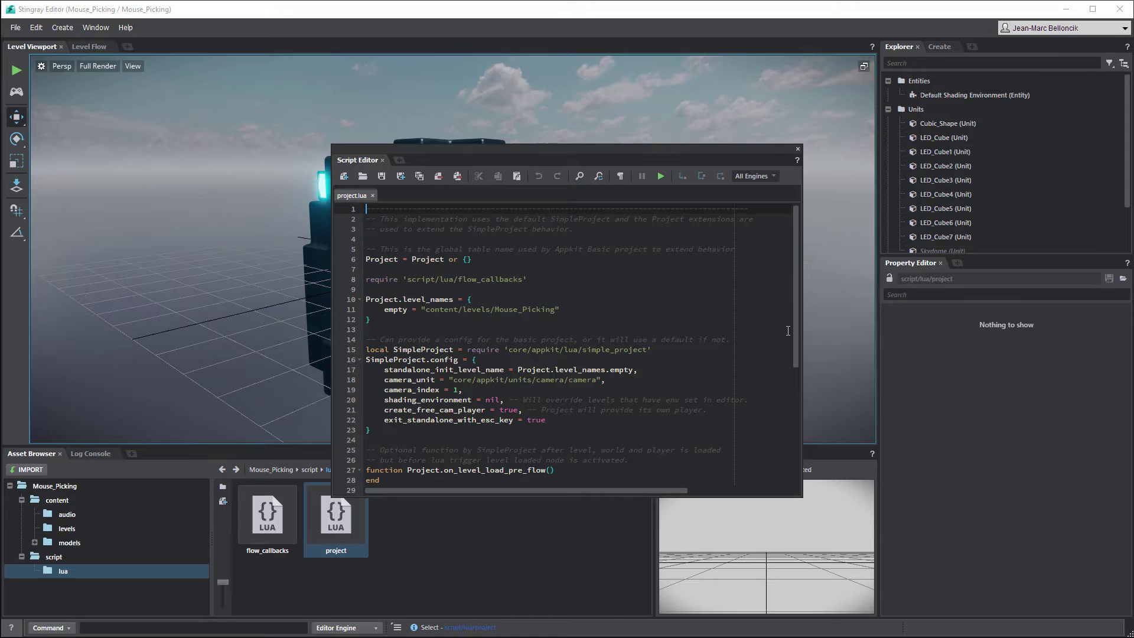
{"action": "left_click_drag", "start_coordinate": [797, 266], "coordinate": [797, 465]}
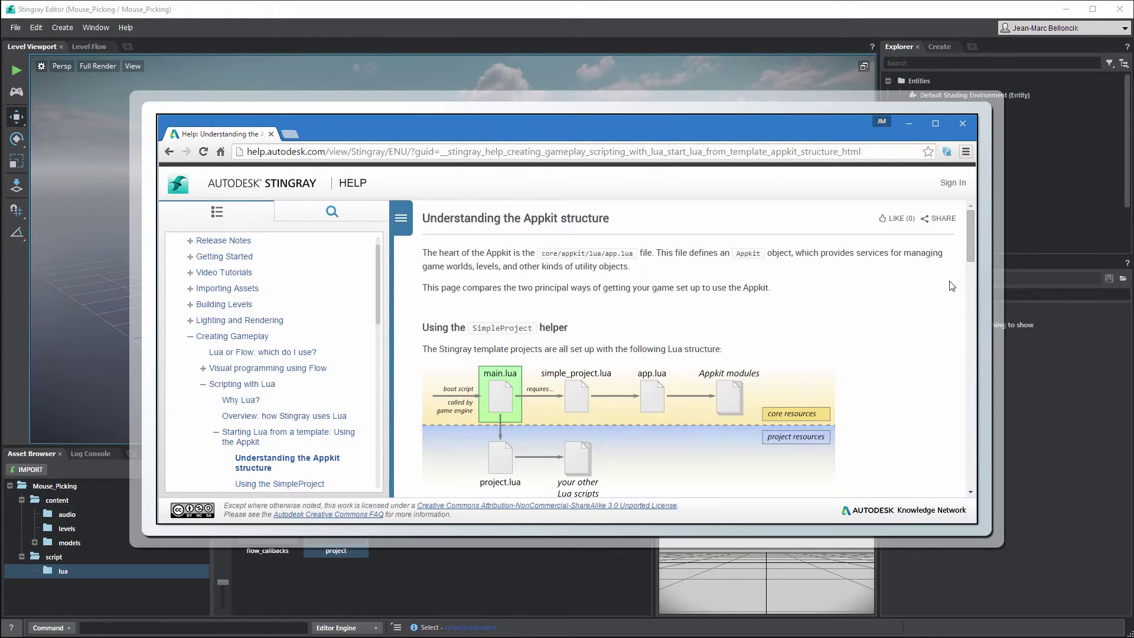
{"action": "left_click_drag", "start_coordinate": [969, 230], "coordinate": [971, 333]}
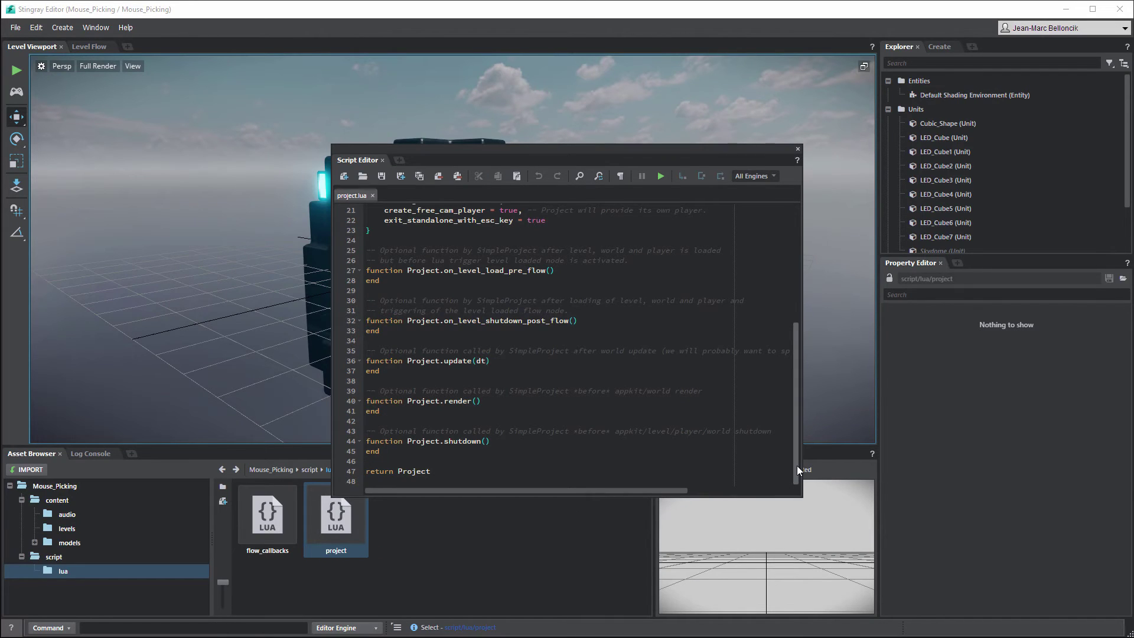
{"action": "left_click", "coordinate": [798, 152]}
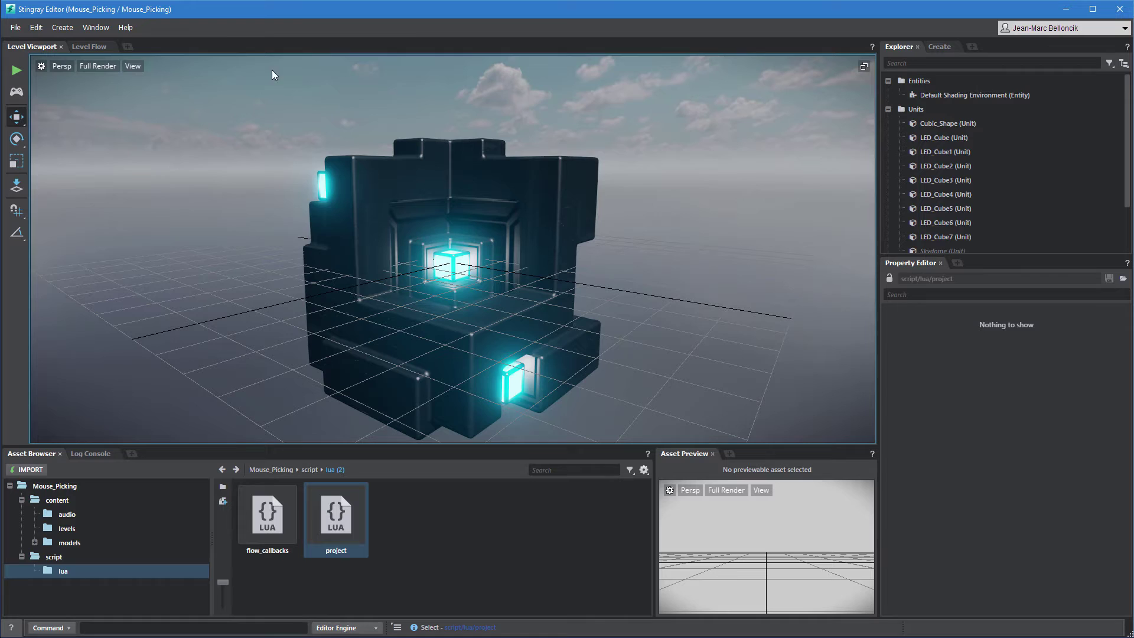
Step: Add a Script Do String node from Sequence Out 1 running stingray.Window.set_show_cursor(true)
{"action": "left_click", "coordinate": [87, 45]}
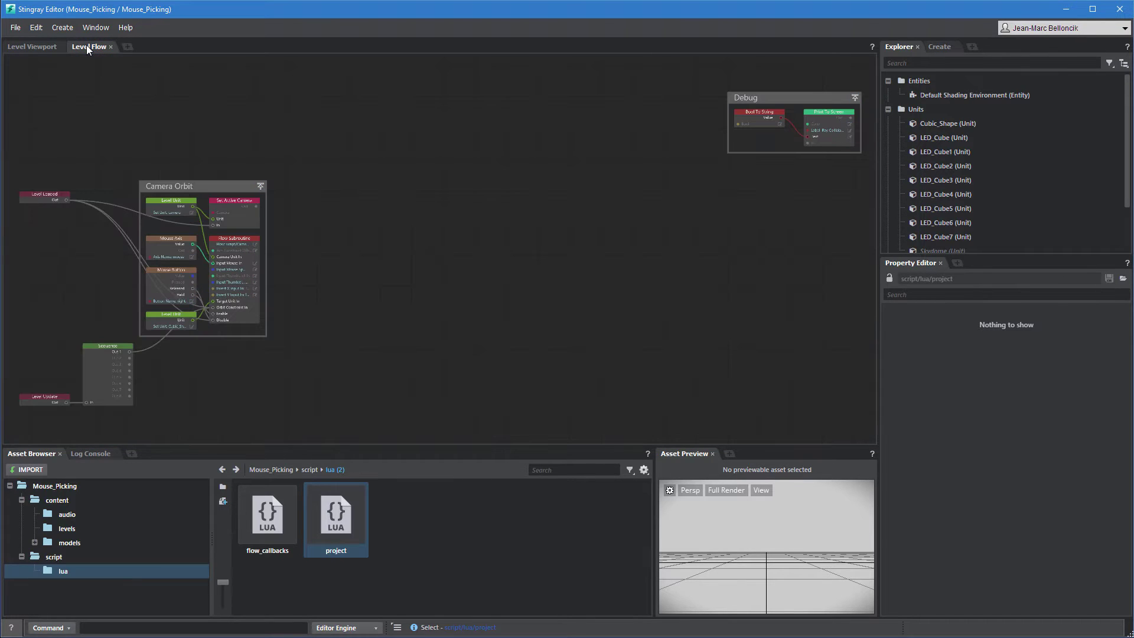
{"action": "middle_click_drag", "start_coordinate": [113, 132], "coordinate": [460, 98]}
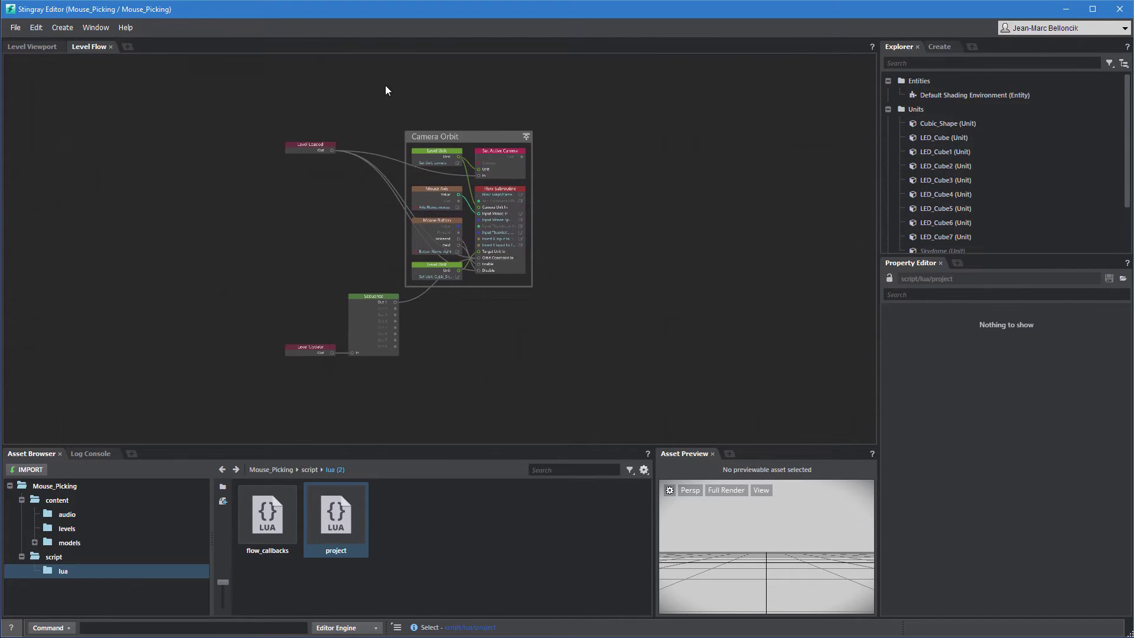
{"action": "scroll", "coordinate": [460, 142], "scroll_direction": "up", "scroll_amount": 2}
{"action": "scroll", "coordinate": [425, 149], "scroll_direction": "up", "scroll_amount": 2}
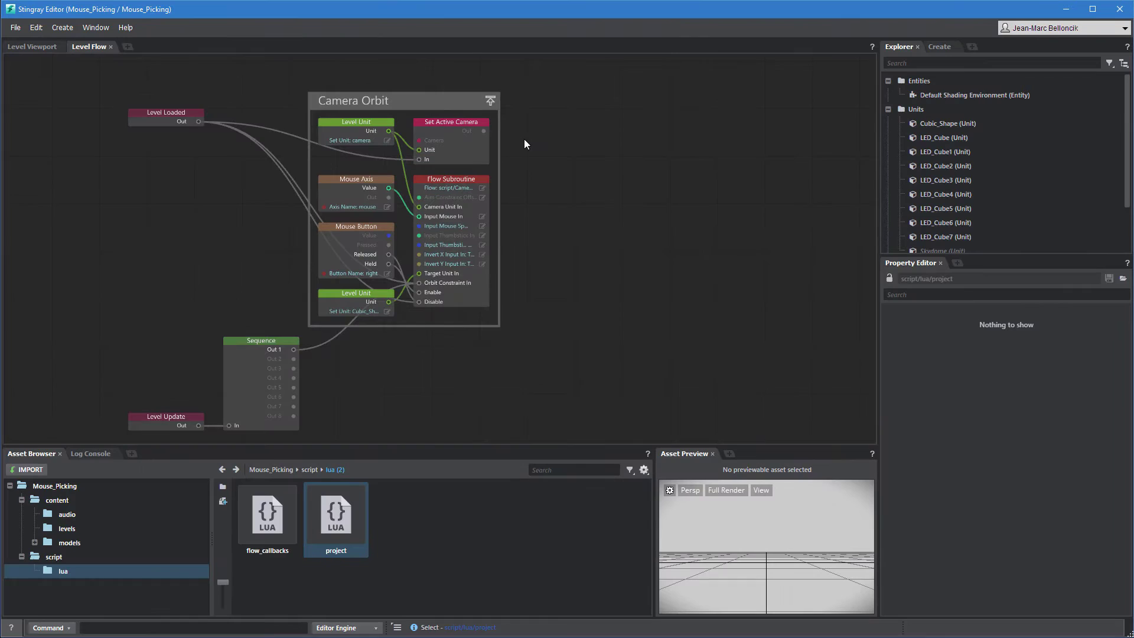
{"action": "right_click", "coordinate": [524, 139]}
{"action": "mouse_move", "coordinate": [547, 372]}
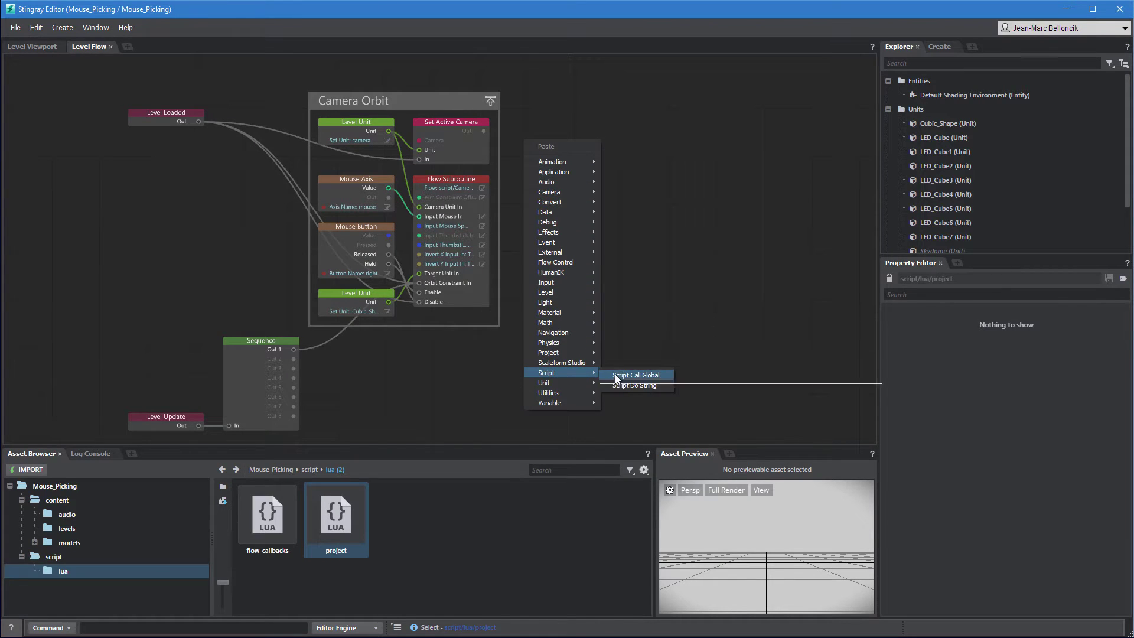
{"action": "left_click", "coordinate": [636, 385]}
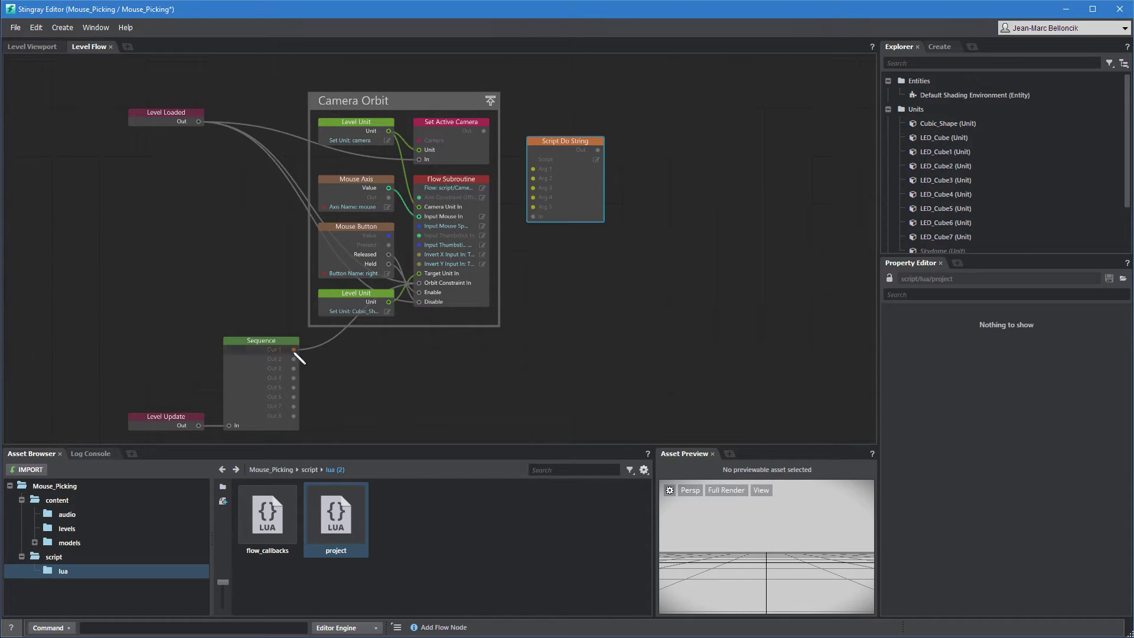
{"action": "left_click_drag", "start_coordinate": [293, 349], "coordinate": [533, 217]}
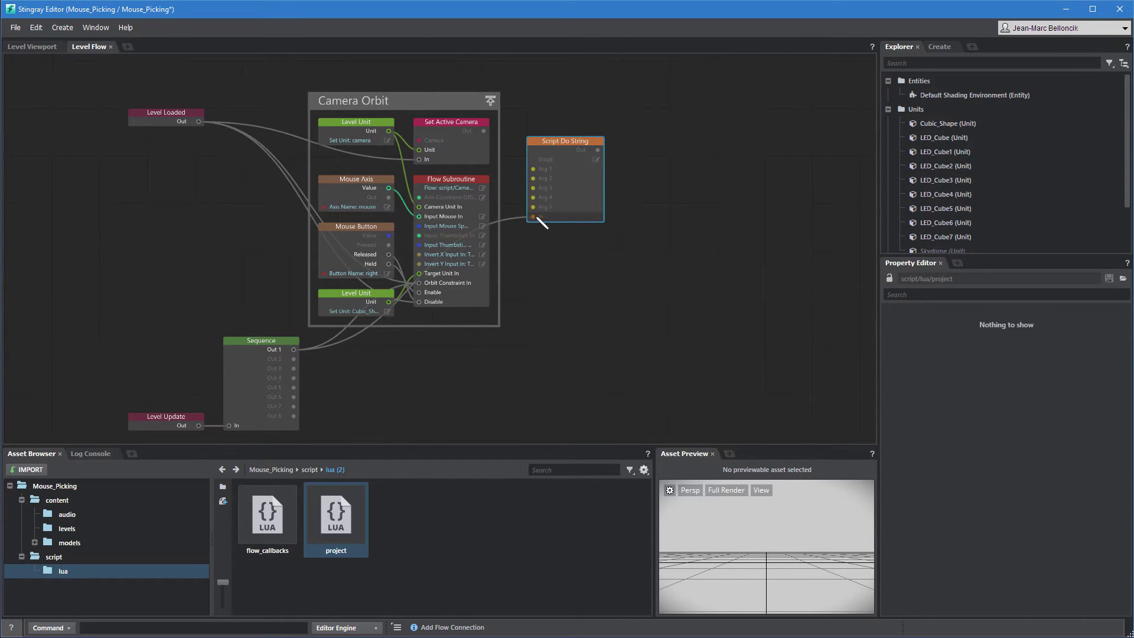
{"action": "double_click", "coordinate": [596, 160]}
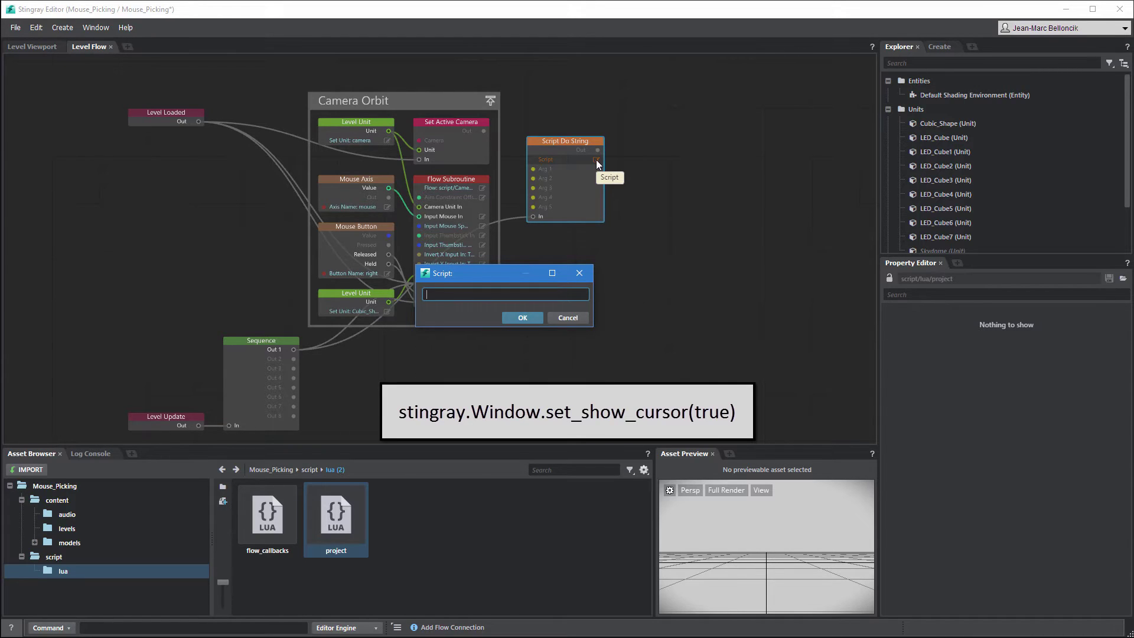
{"action": "type", "text": "indow.set_show_"}
{"action": "type", "text": "cursor(true)"}
{"action": "key", "text": "Return"}
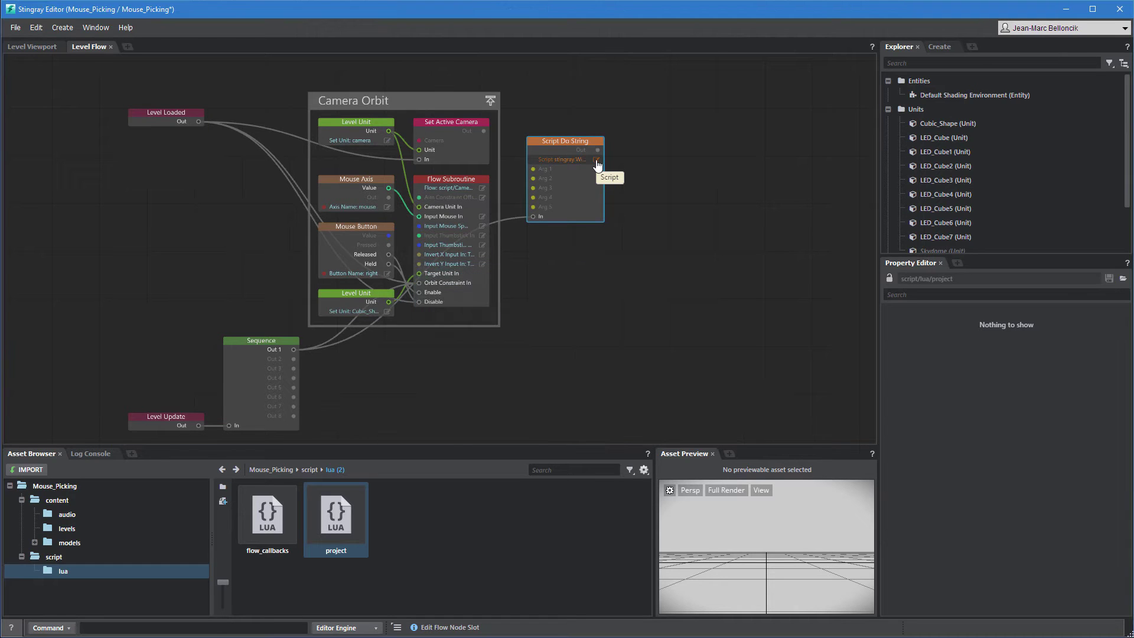
{"action": "left_click", "coordinate": [35, 46]}
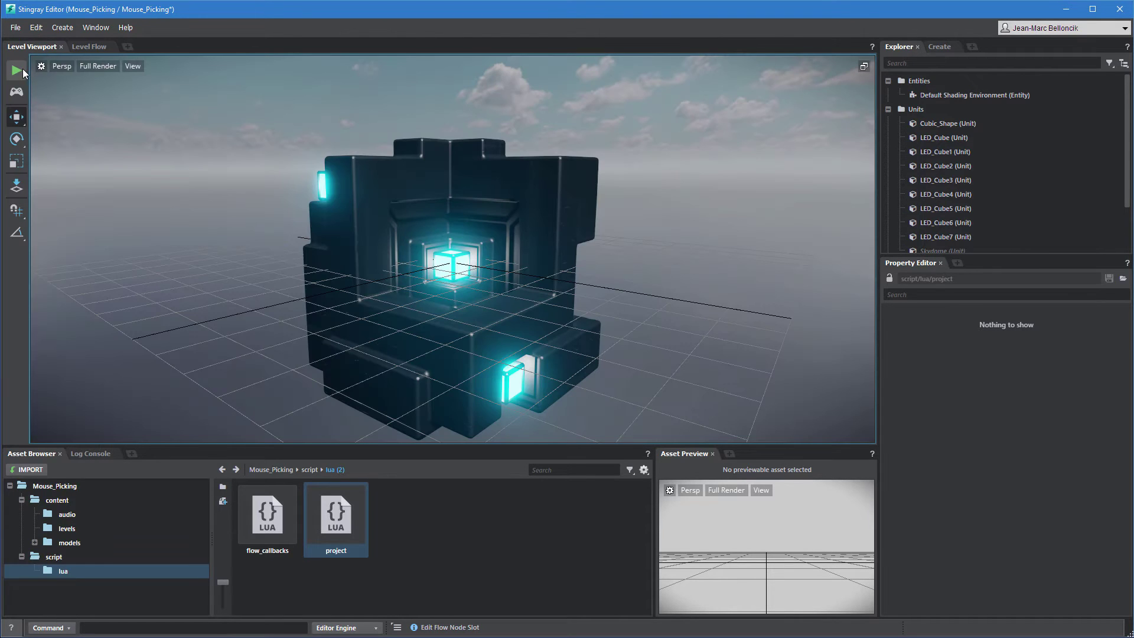
{"action": "left_click", "coordinate": [17, 70]}
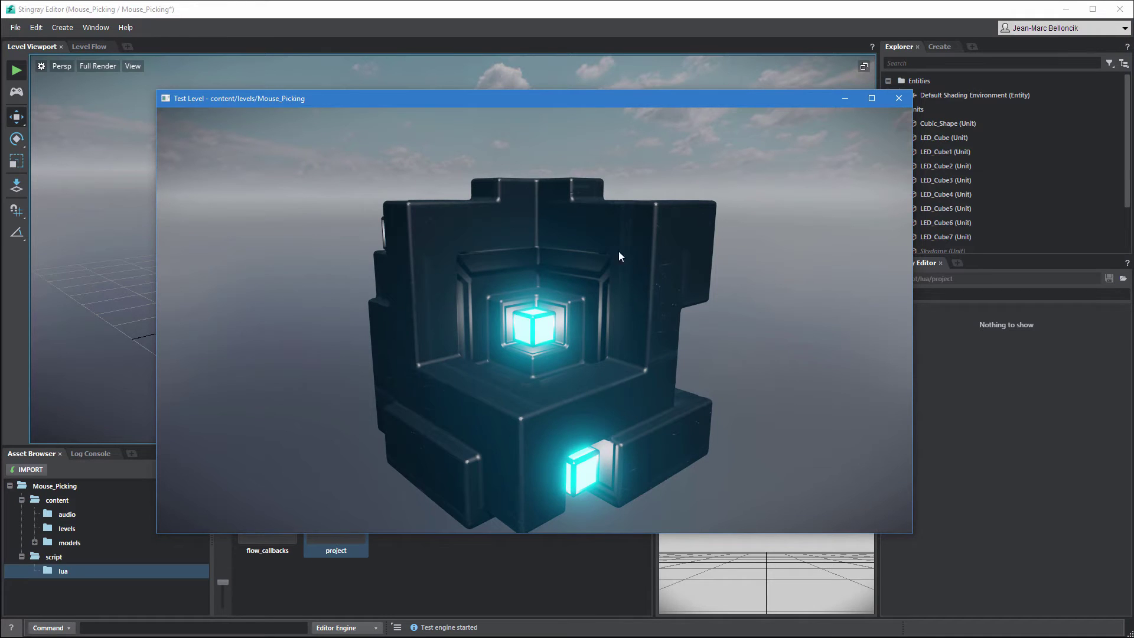
{"action": "left_click_drag", "start_coordinate": [801, 243], "coordinate": [541, 267]}
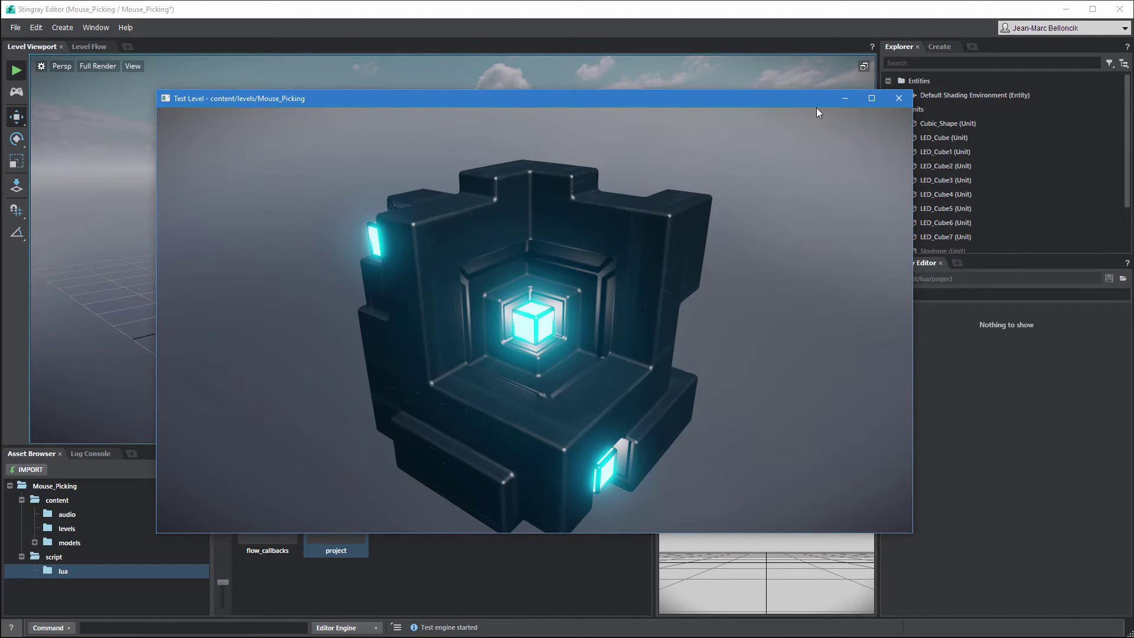
{"action": "key", "text": "Escape"}
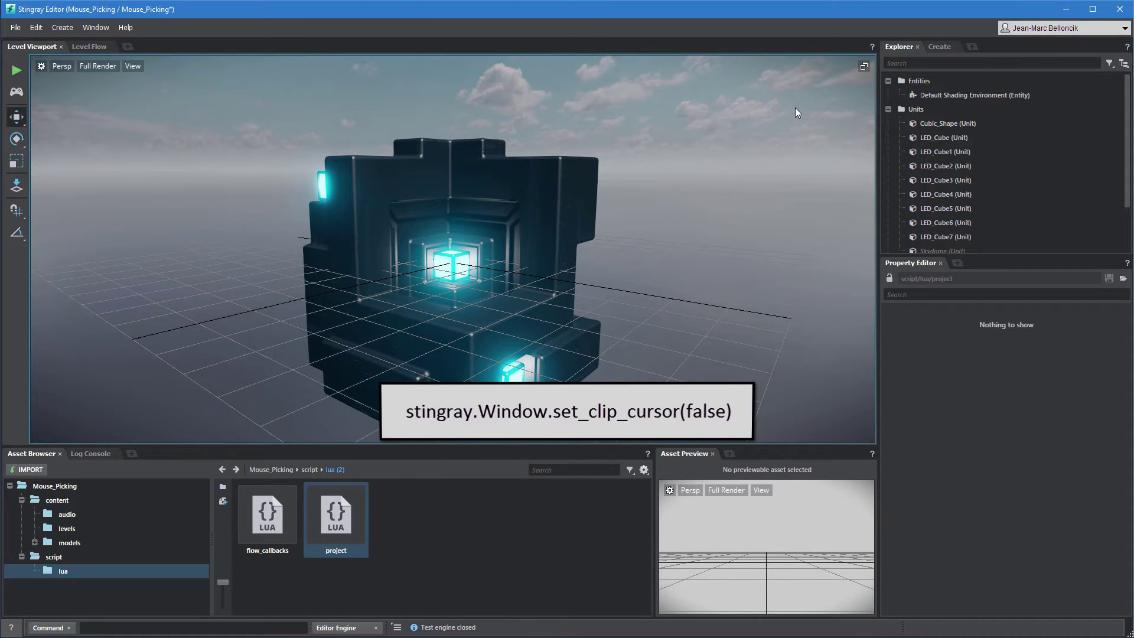
Step: Append stingray.Window.set_clip_cursor(false) to the Script Do String node's script
{"action": "left_click", "coordinate": [88, 46]}
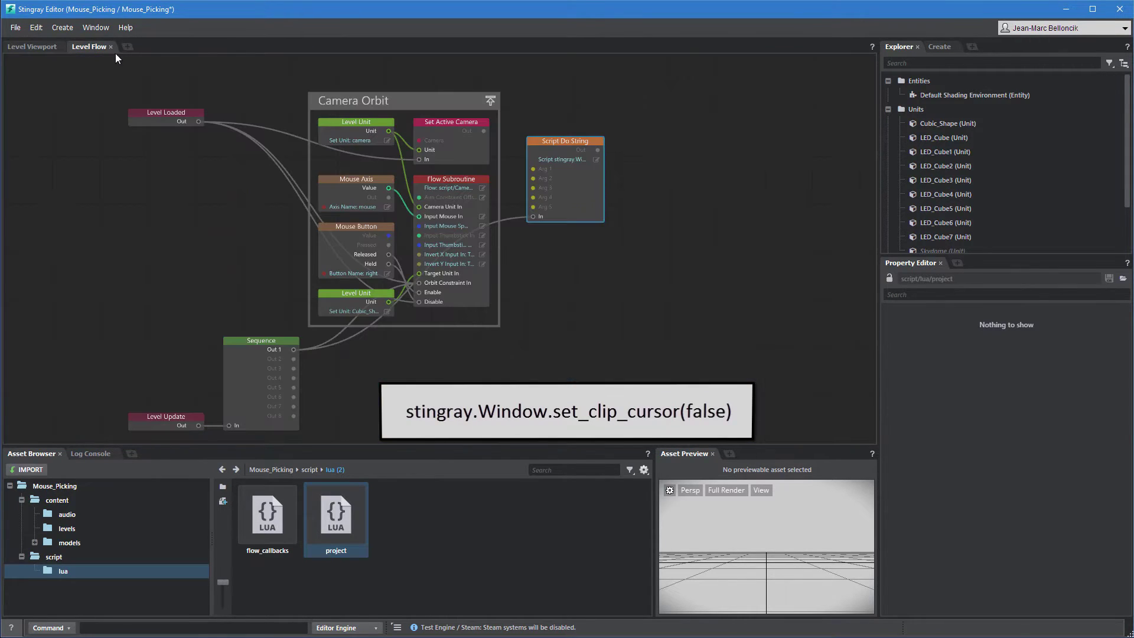
{"action": "left_click", "coordinate": [596, 159]}
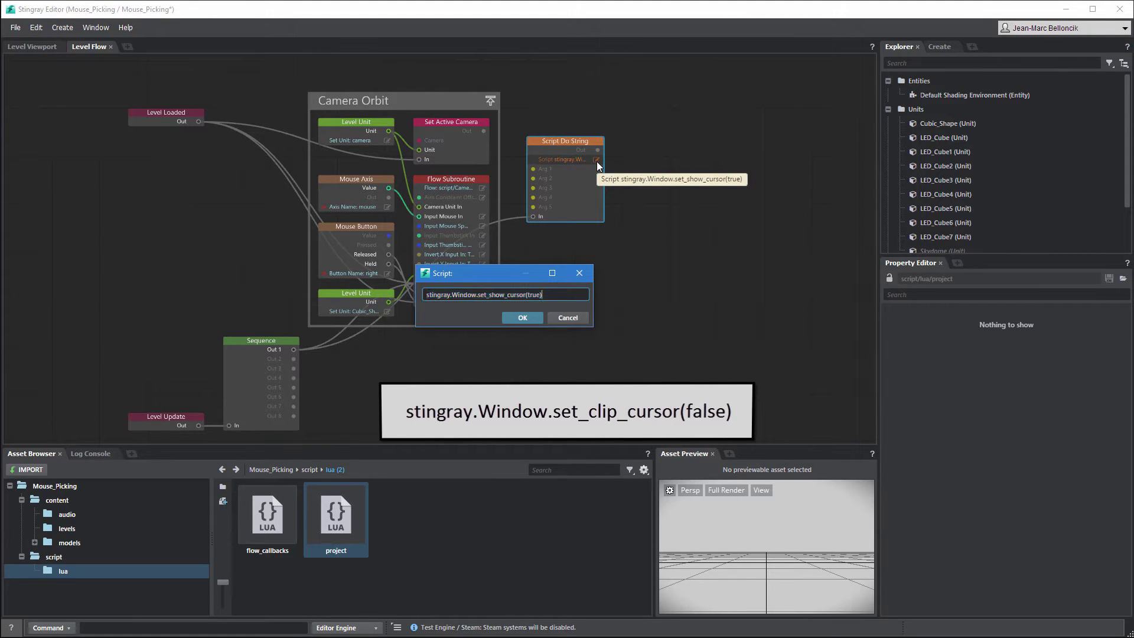
{"action": "type", "text": "stingray.Window.set"}
{"action": "type", "text": "_clip_cursor(false)"}
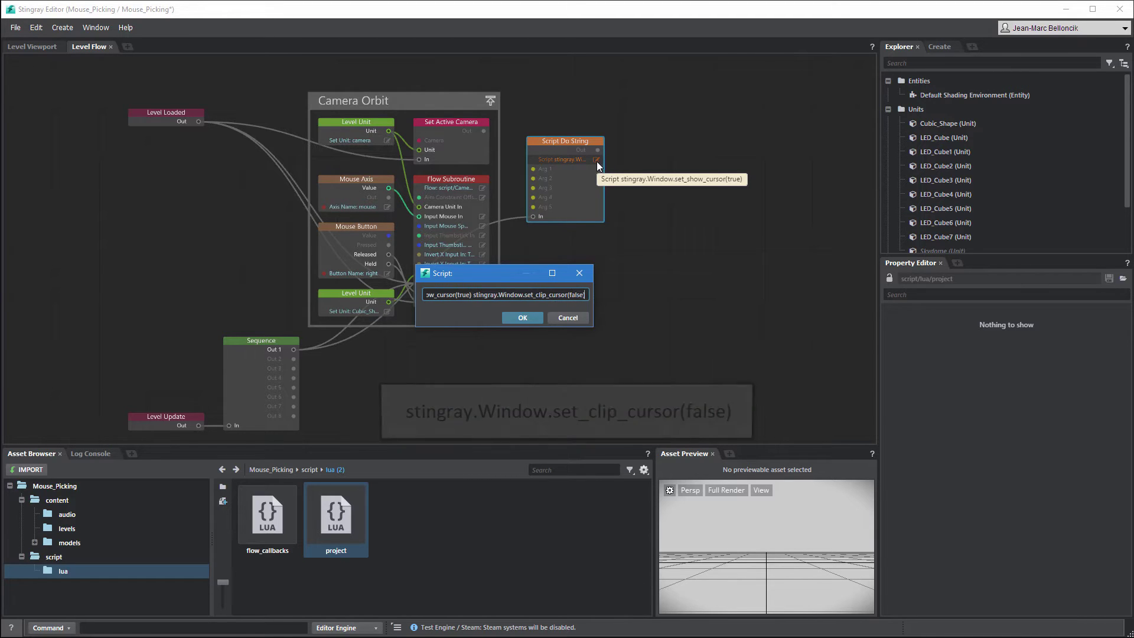
{"action": "key", "text": "Return"}
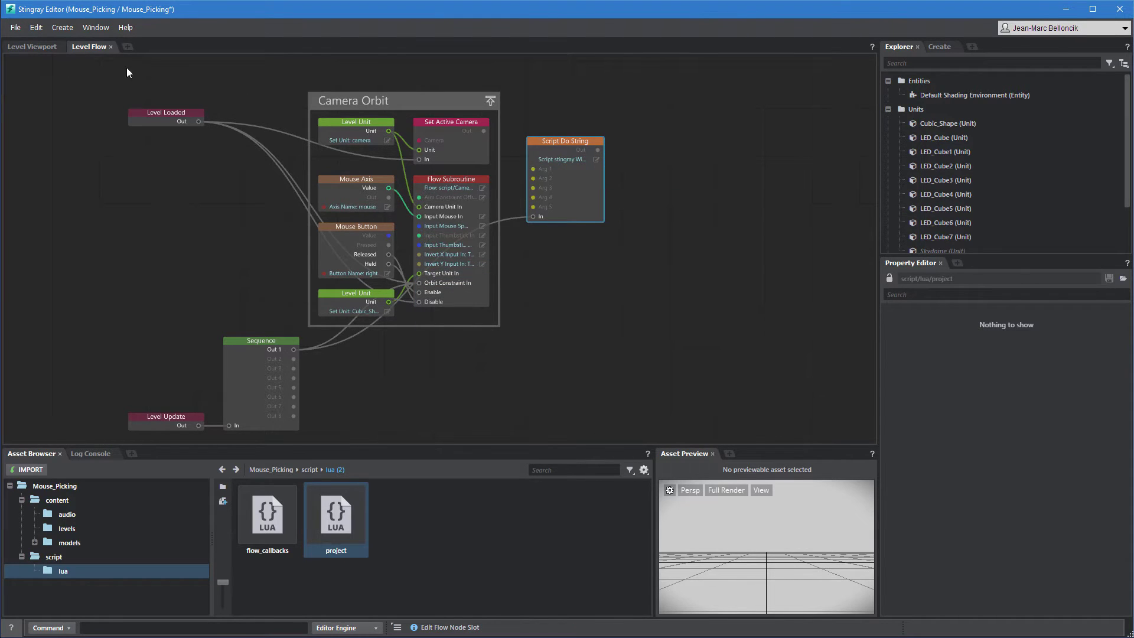
{"action": "left_click", "coordinate": [32, 47]}
{"action": "left_click", "coordinate": [16, 70]}
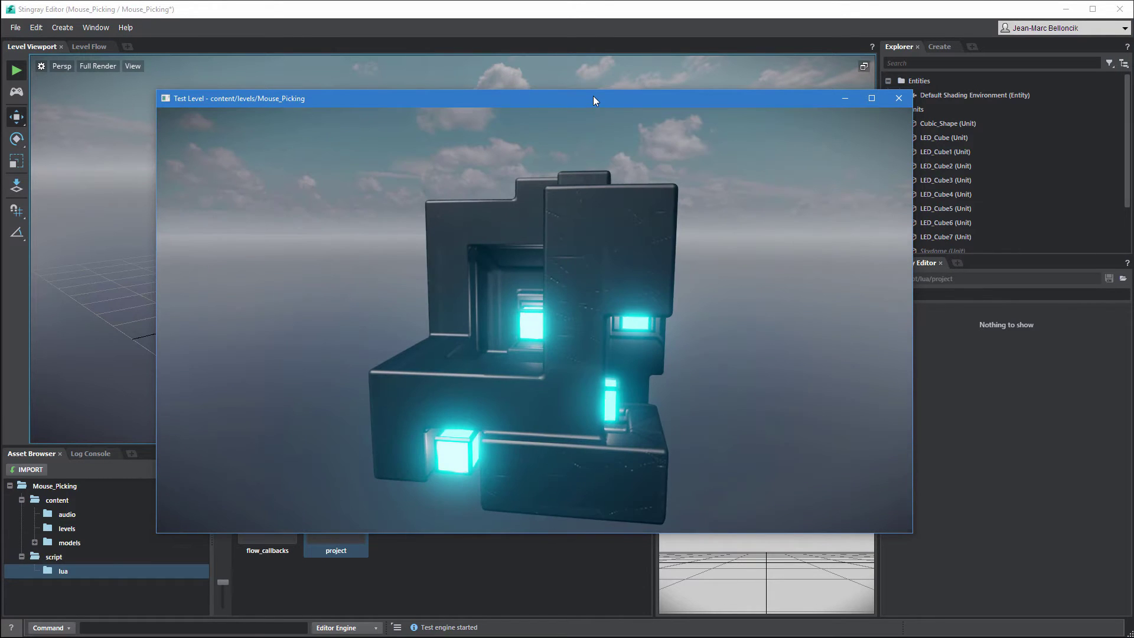
{"action": "left_click_drag", "start_coordinate": [592, 96], "coordinate": [594, 106]}
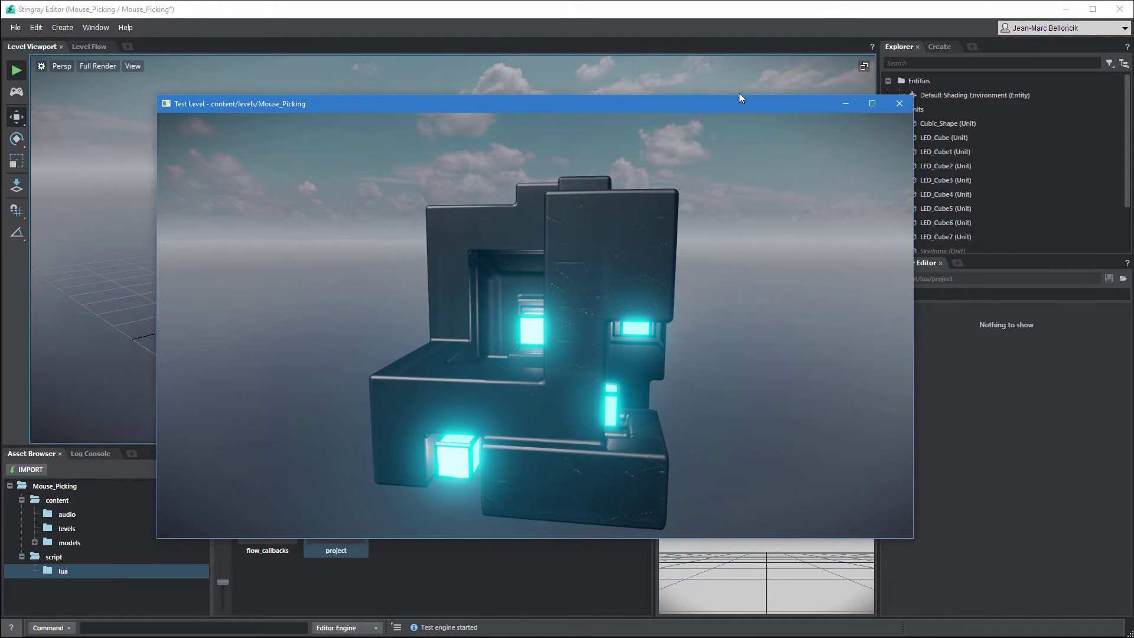
{"action": "left_click", "coordinate": [899, 104]}
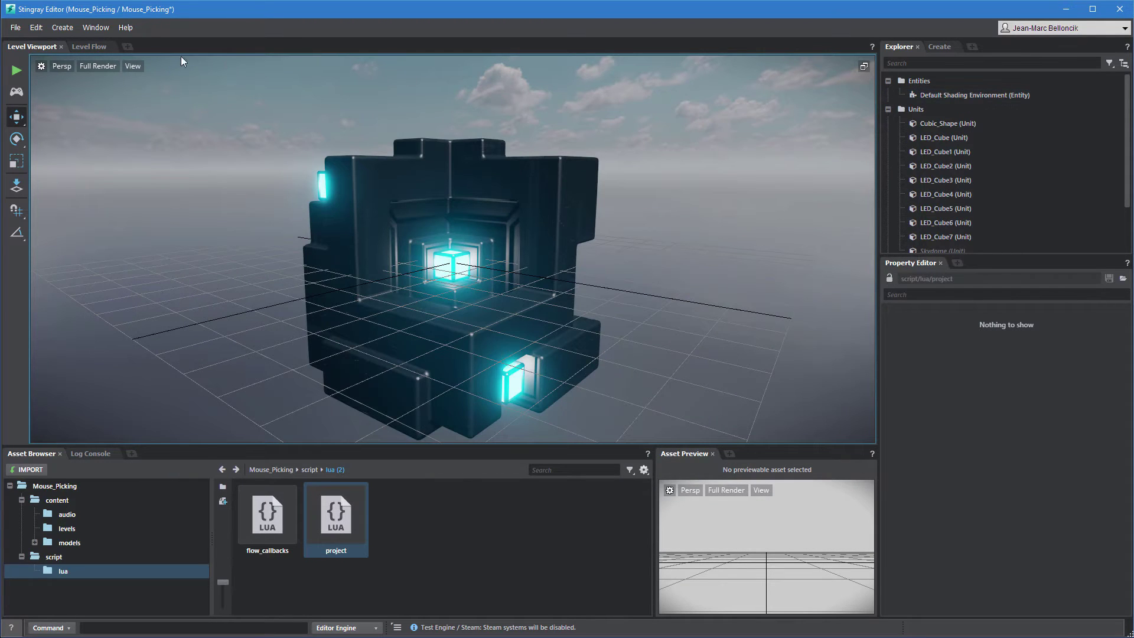
Step: Paste a Mouse Axis copy below Script Do String and set its axis to cursor
{"action": "left_click", "coordinate": [90, 47]}
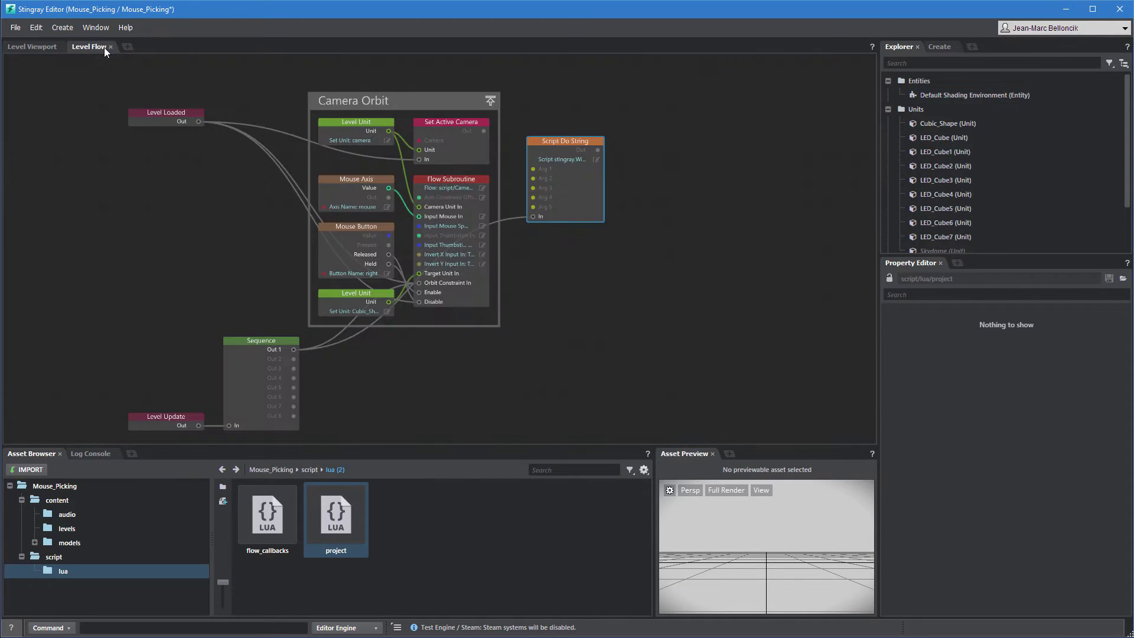
{"action": "right_click", "coordinate": [381, 182]}
{"action": "left_click", "coordinate": [405, 224]}
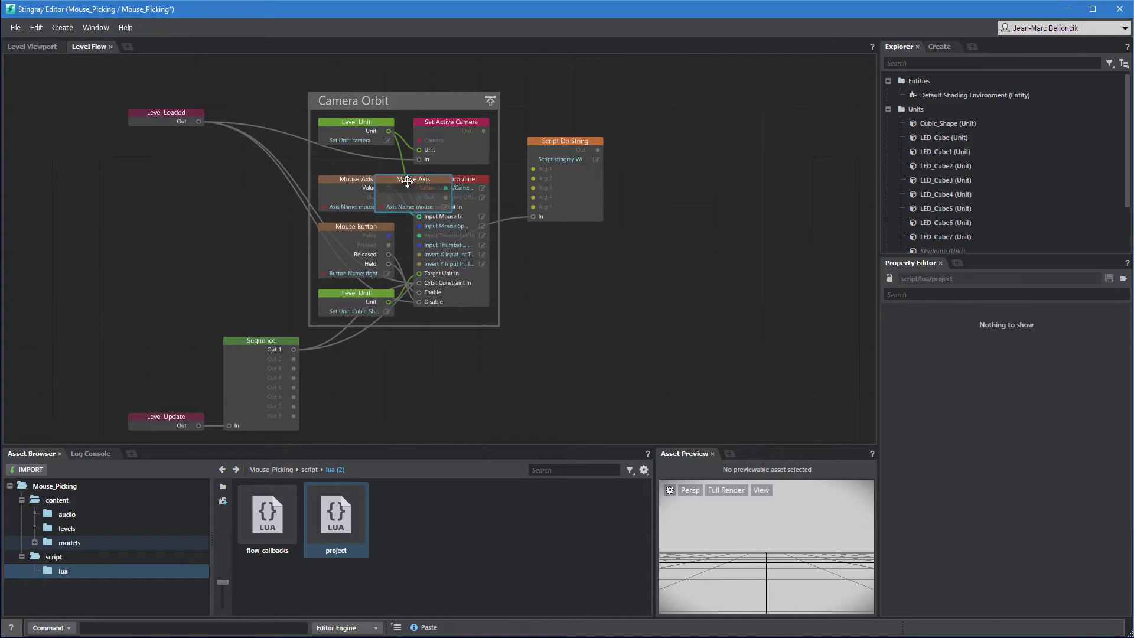
{"action": "left_click_drag", "start_coordinate": [461, 239], "coordinate": [559, 252]}
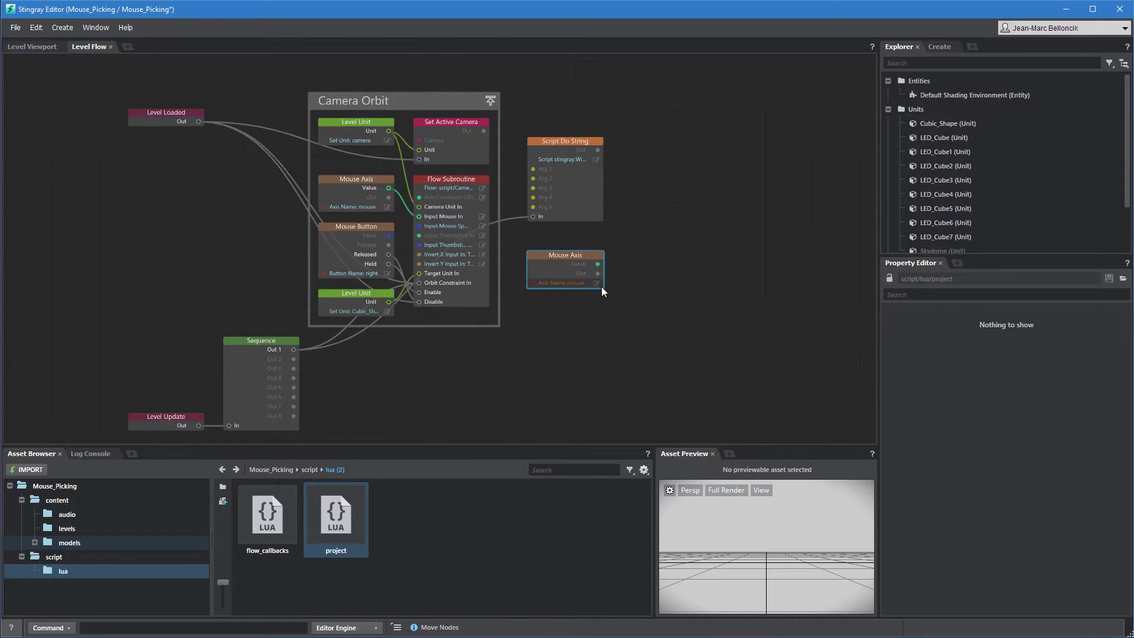
{"action": "left_click", "coordinate": [597, 284]}
{"action": "left_click", "coordinate": [651, 302]}
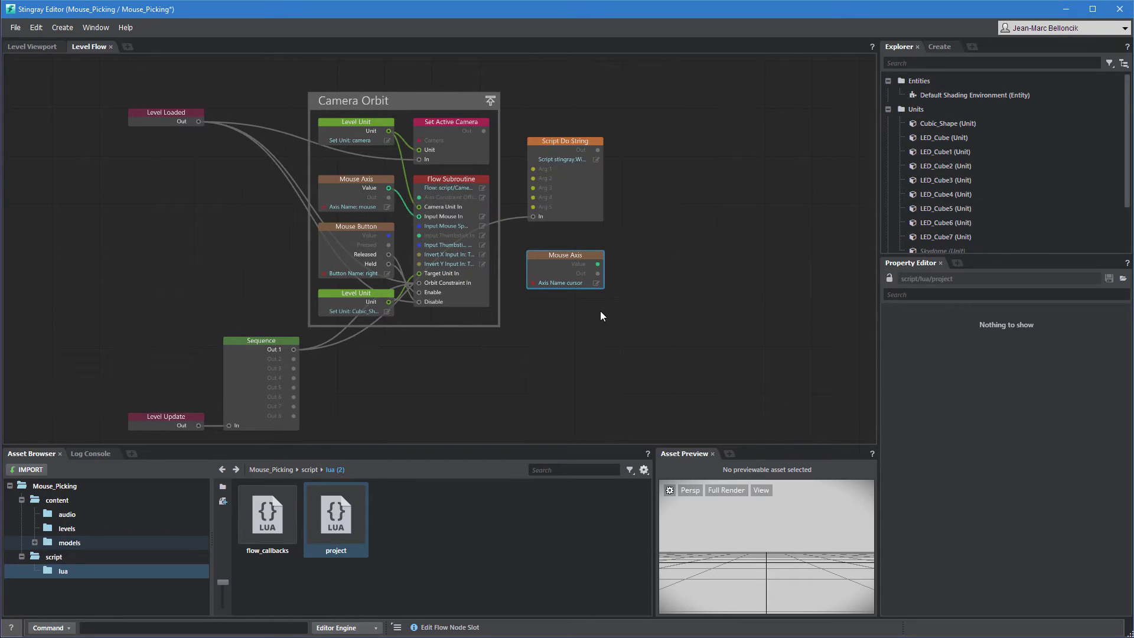
{"action": "middle_click_drag", "start_coordinate": [600, 311], "coordinate": [494, 253]}
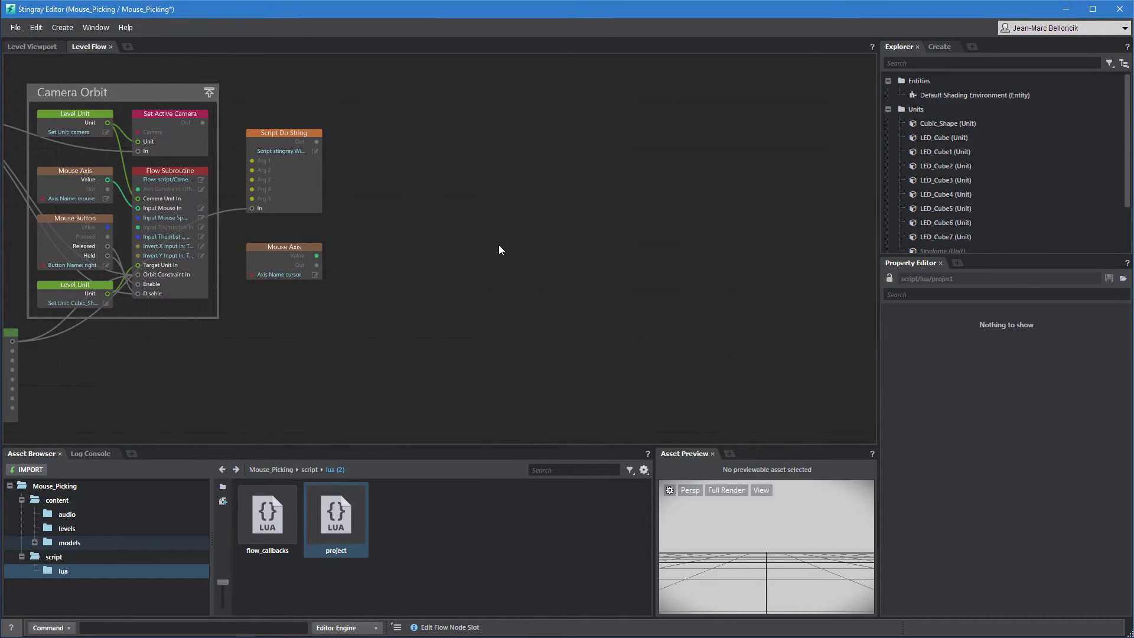
Step: Add a Raycast fired by the left-edge event, with Get Camera Local Position as From
{"action": "right_click", "coordinate": [499, 245]}
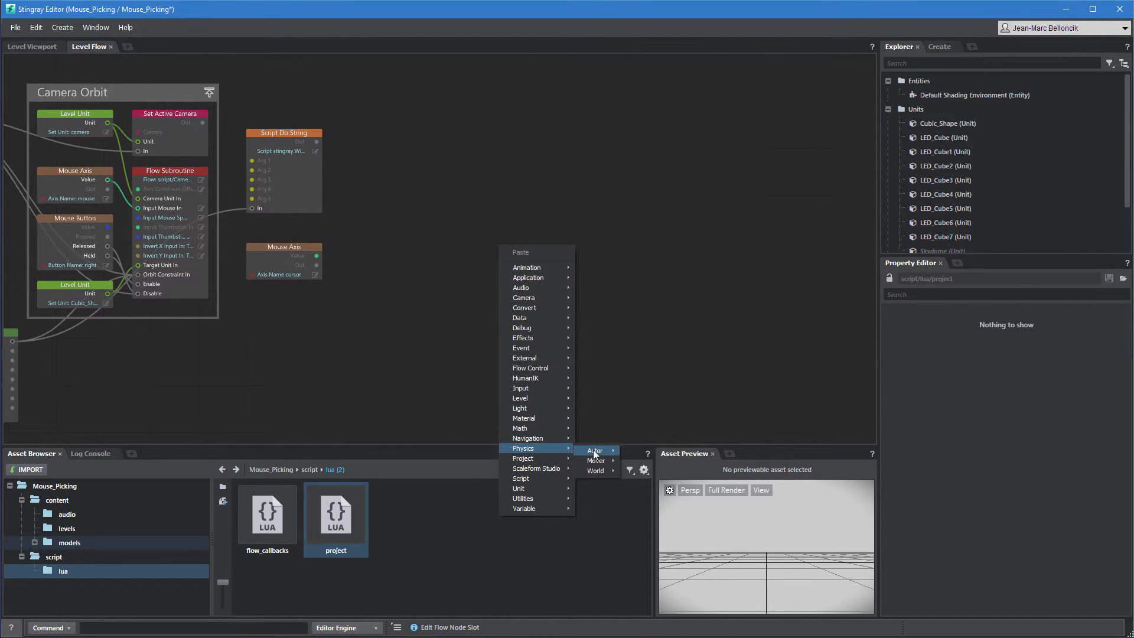
{"action": "mouse_move", "coordinate": [596, 471]}
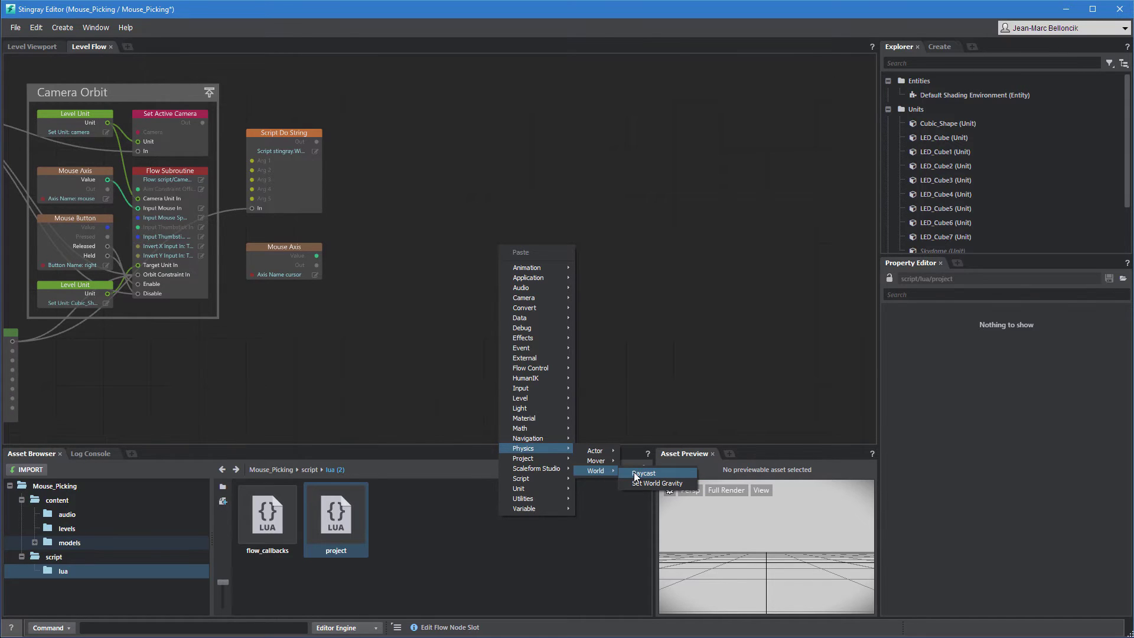
{"action": "left_click", "coordinate": [635, 475]}
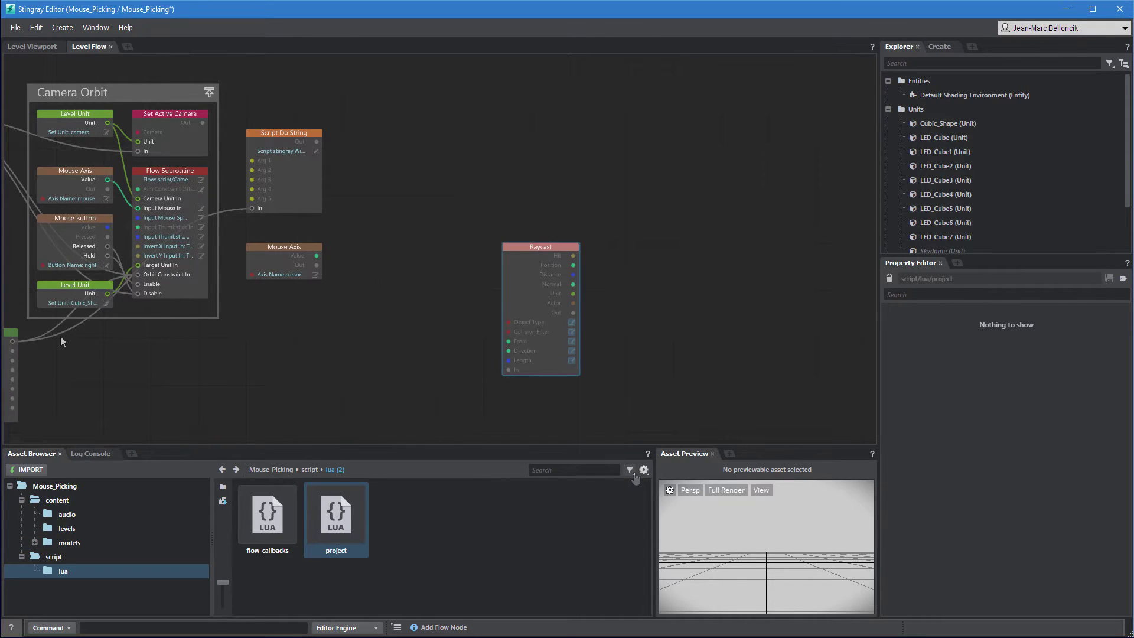
{"action": "left_click_drag", "start_coordinate": [12, 336], "coordinate": [508, 368]}
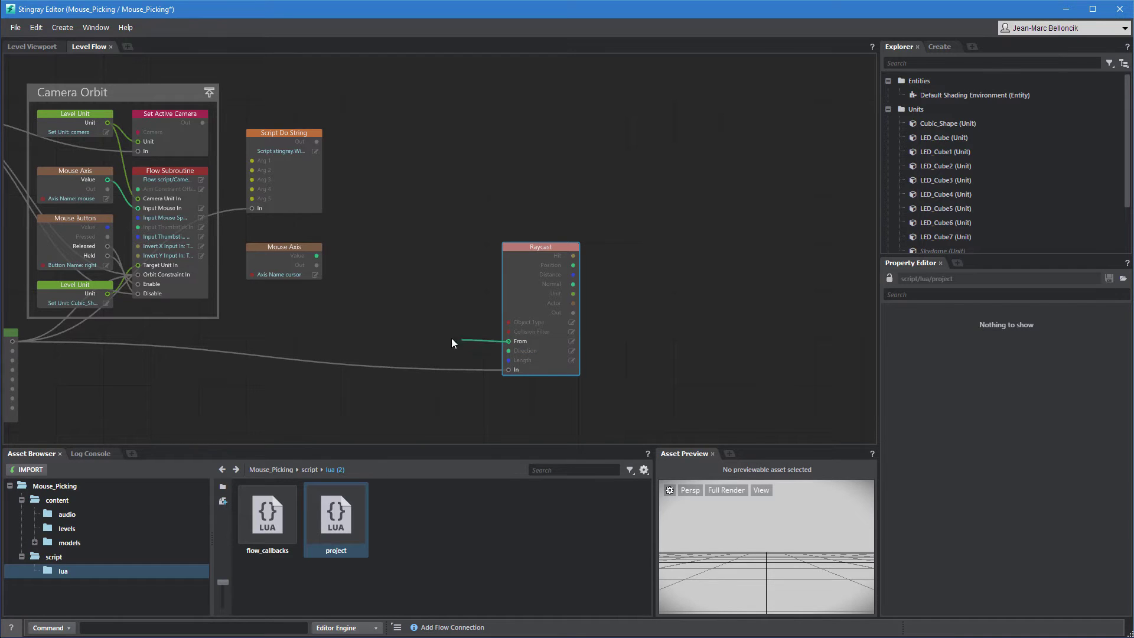
{"action": "left_click_drag", "start_coordinate": [509, 341], "coordinate": [432, 327]}
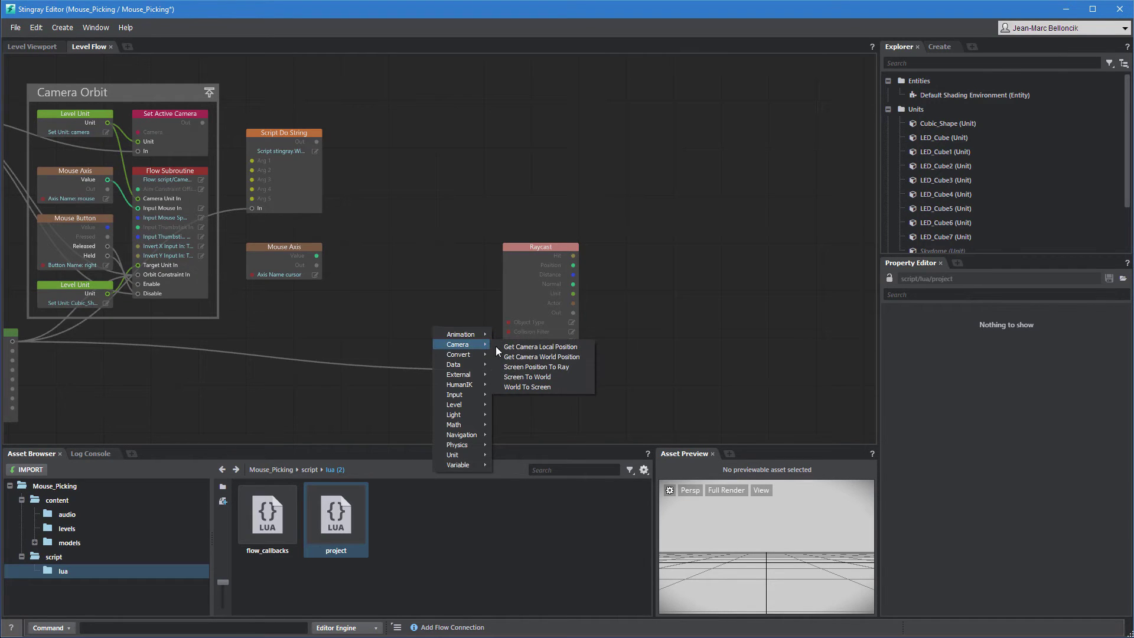
{"action": "left_click", "coordinate": [518, 346]}
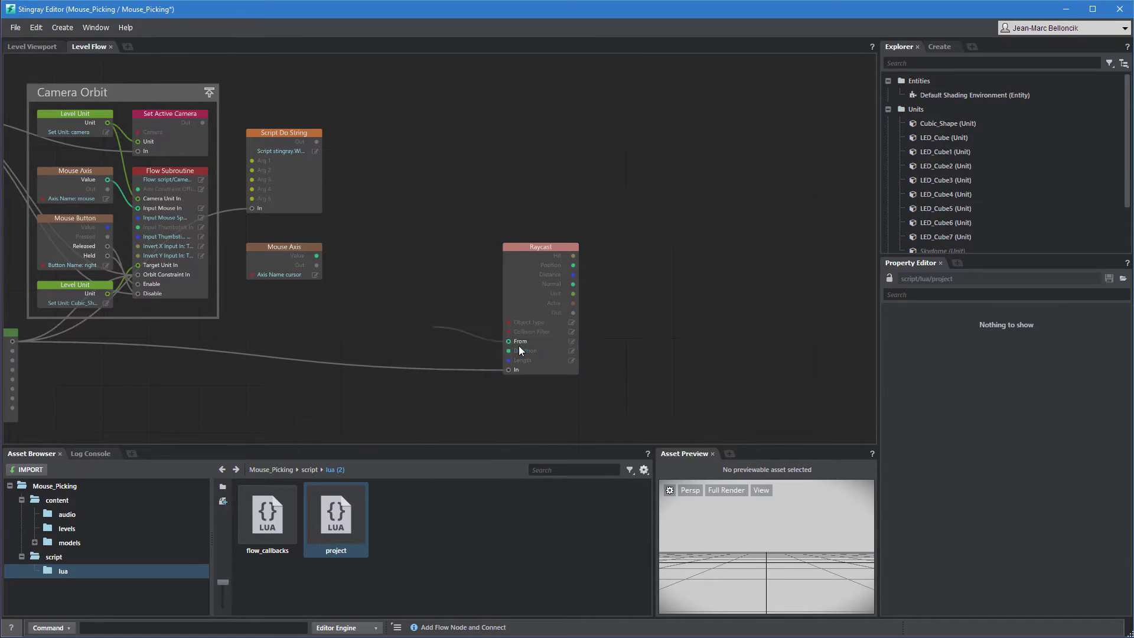
{"action": "mouse_move", "coordinate": [478, 337]}
{"action": "left_mouse_down"}
{"action": "mouse_move", "coordinate": [416, 334]}
{"action": "mouse_move", "coordinate": [108, 122]}
{"action": "left_mouse_up"}
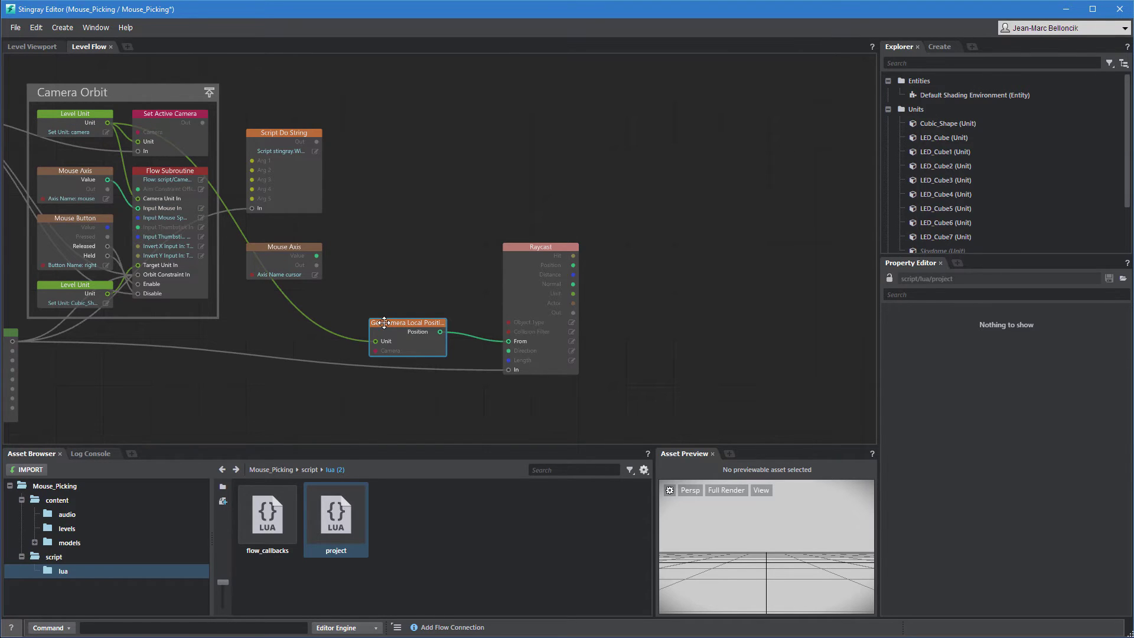
{"action": "left_click_drag", "start_coordinate": [384, 323], "coordinate": [262, 305]}
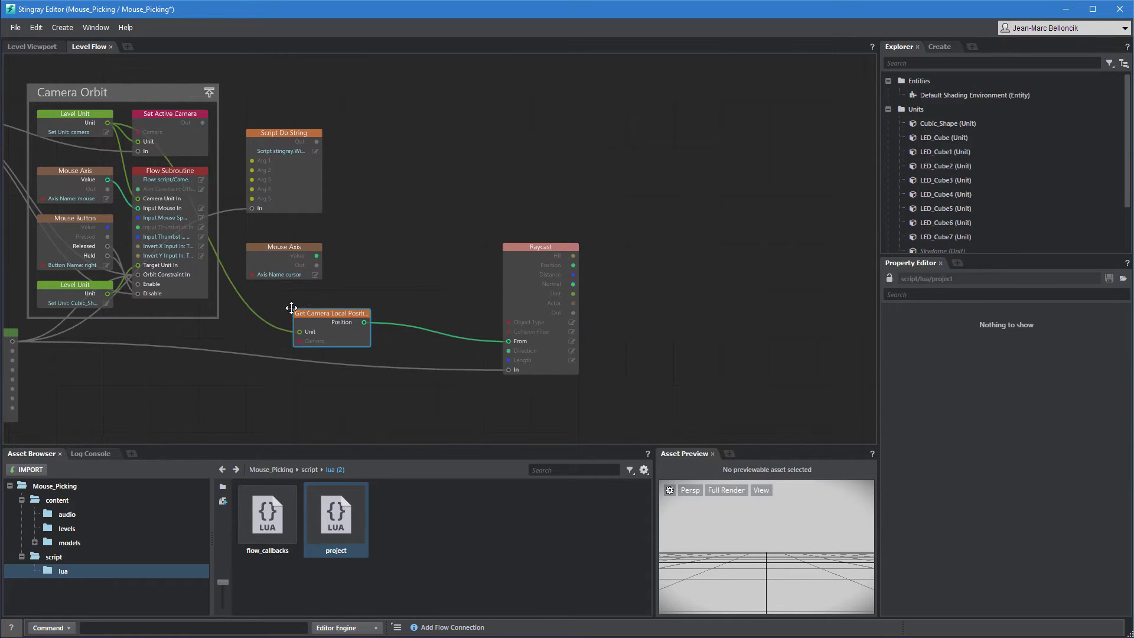
Step: Wire a vector Subtraction (Mouse Axis value minus camera position) into Raycast Direction
{"action": "right_click", "coordinate": [345, 250]}
{"action": "mouse_move", "coordinate": [377, 428]}
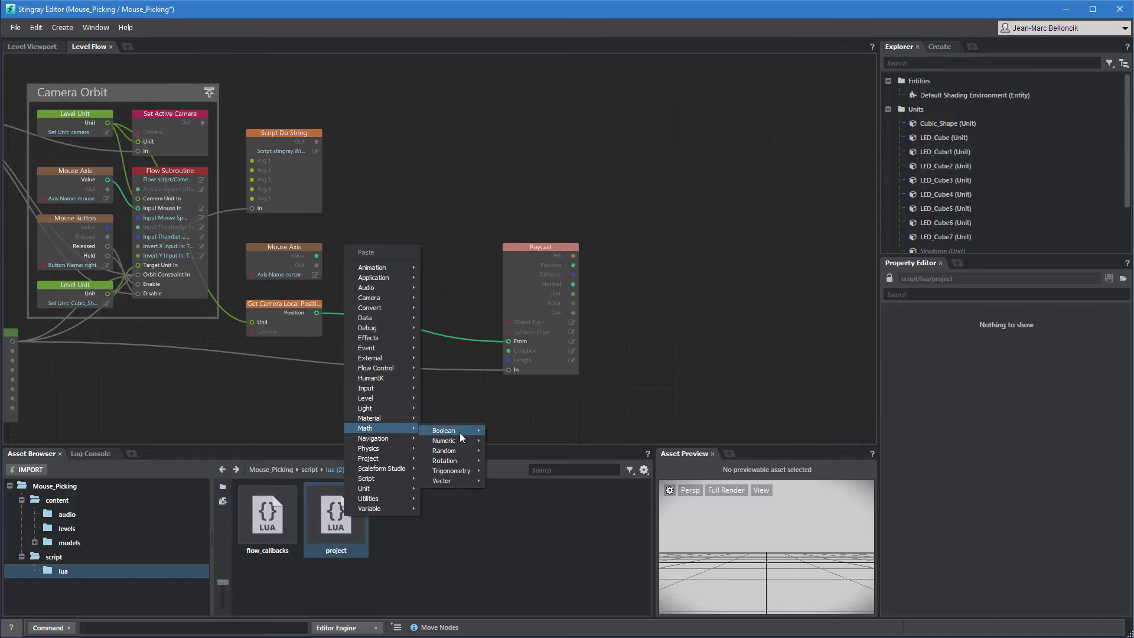
{"action": "mouse_move", "coordinate": [443, 481]}
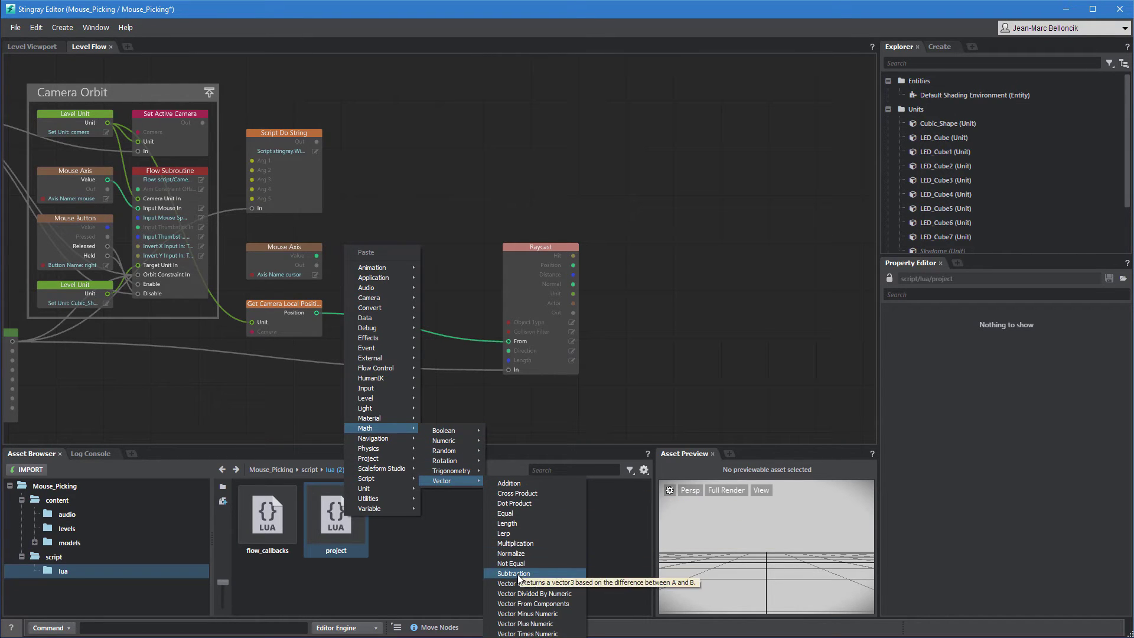
{"action": "left_click", "coordinate": [517, 574]}
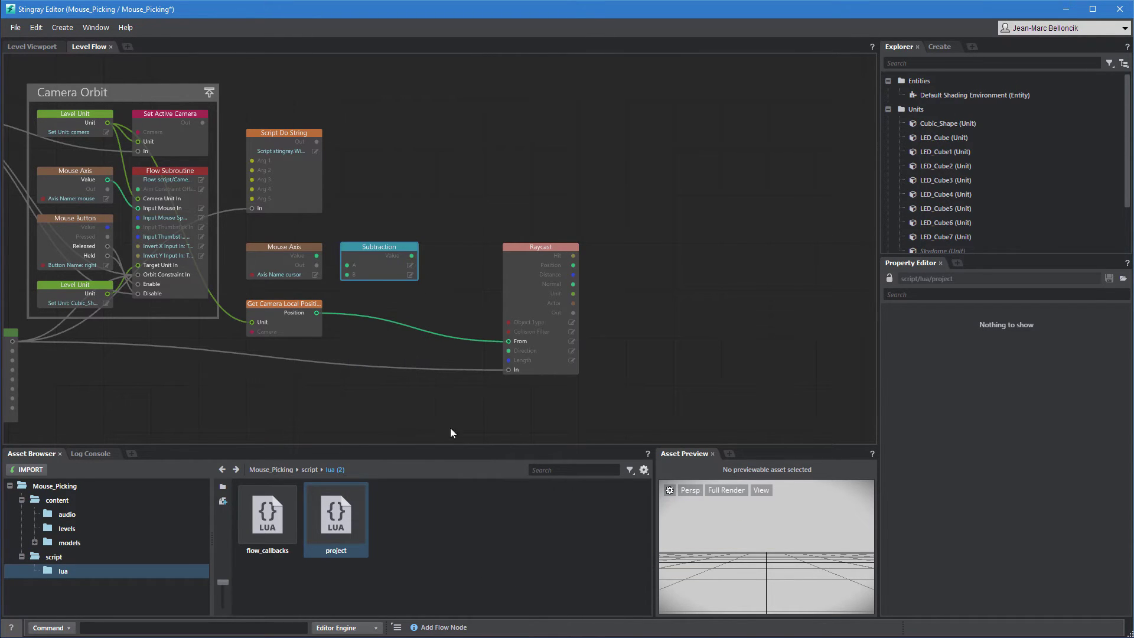
{"action": "left_click_drag", "start_coordinate": [316, 256], "coordinate": [348, 264]}
{"action": "left_click_drag", "start_coordinate": [317, 313], "coordinate": [348, 275]}
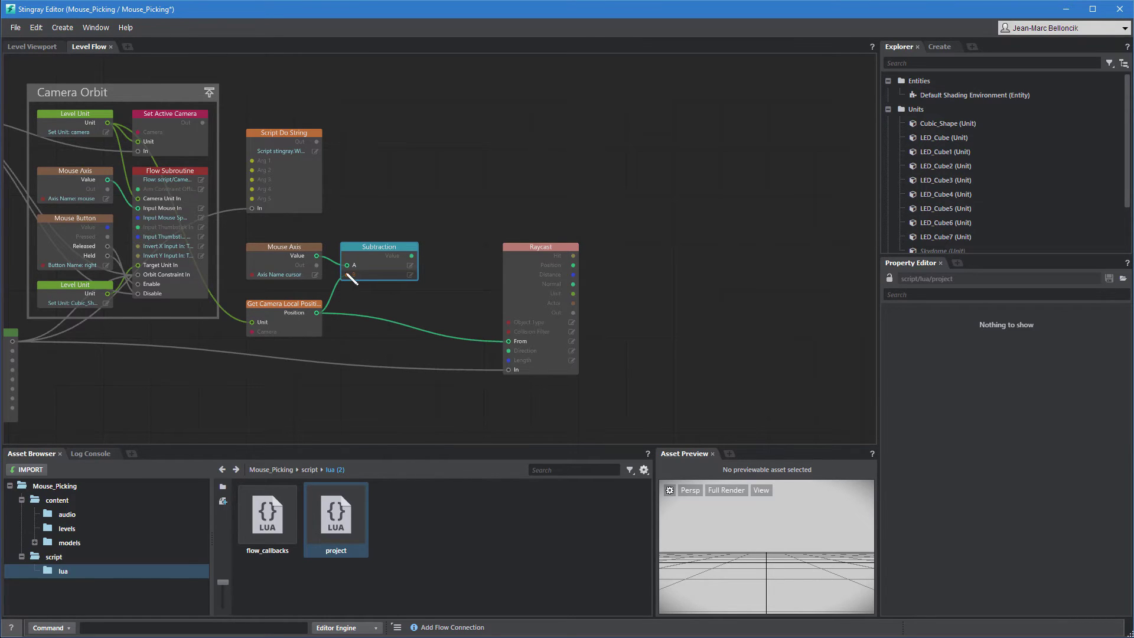
{"action": "left_click_drag", "start_coordinate": [411, 256], "coordinate": [507, 352]}
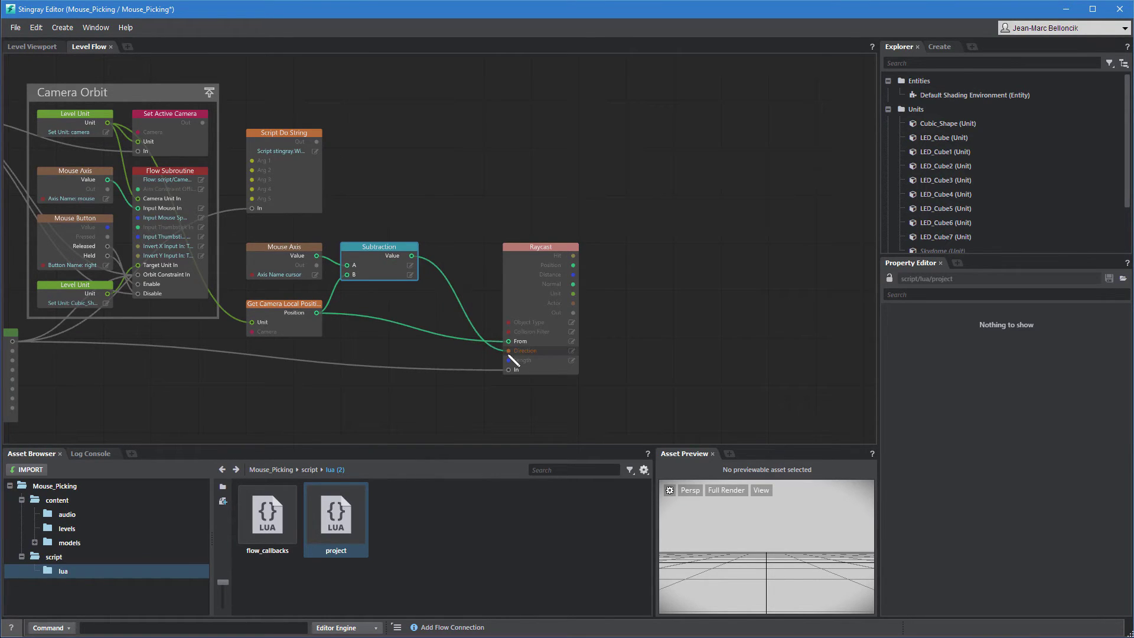
{"action": "left_click_drag", "start_coordinate": [407, 247], "coordinate": [453, 256]}
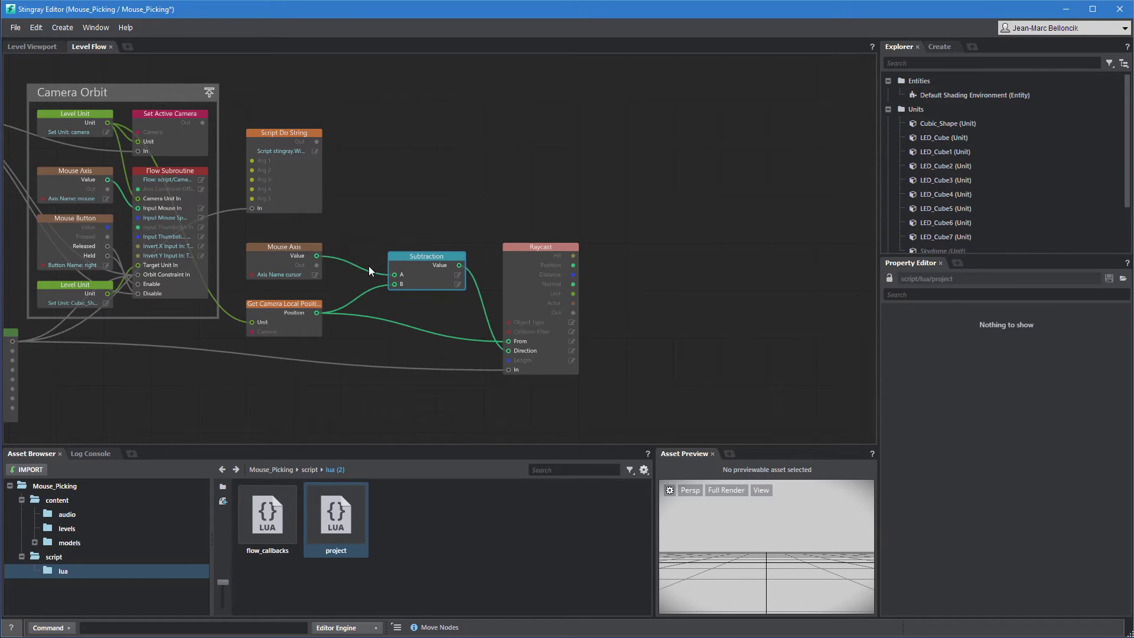
Step: Insert Screen To World on the cursor wire, with the camera unit and depth 1
{"action": "right_click", "coordinate": [337, 256]}
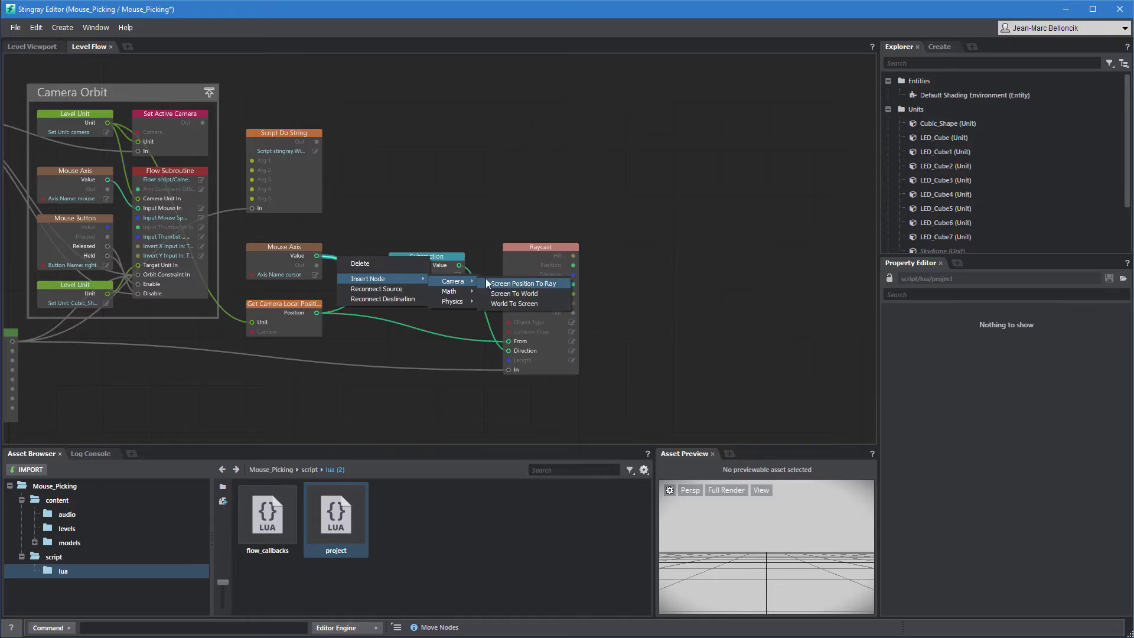
{"action": "mouse_move", "coordinate": [453, 280]}
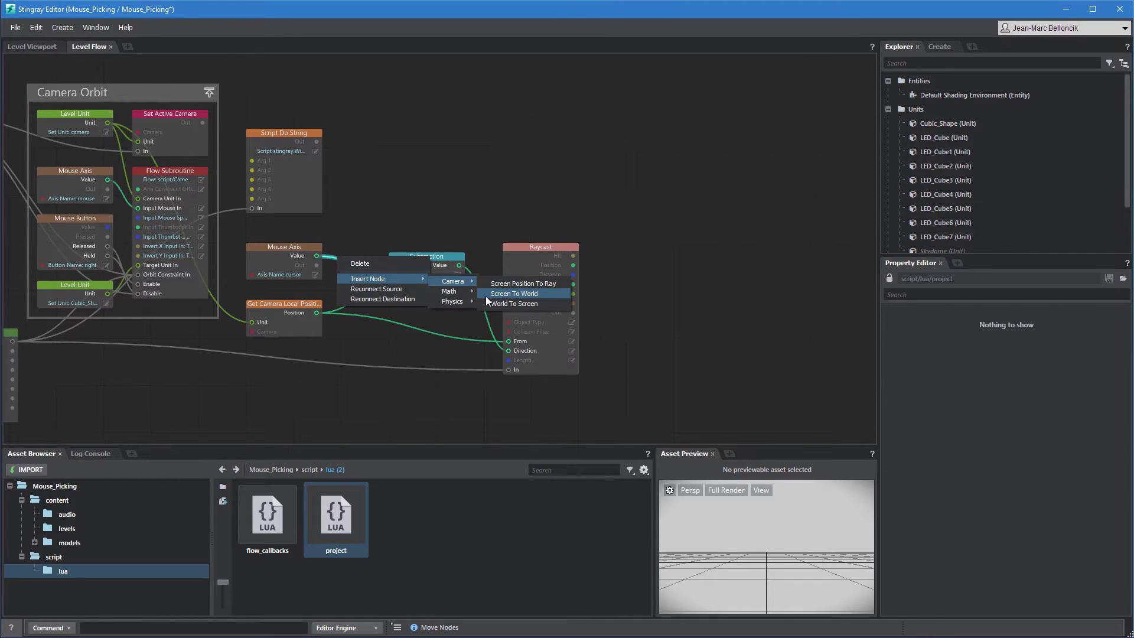
{"action": "left_click", "coordinate": [510, 294]}
{"action": "left_click_drag", "start_coordinate": [426, 257], "coordinate": [549, 256]}
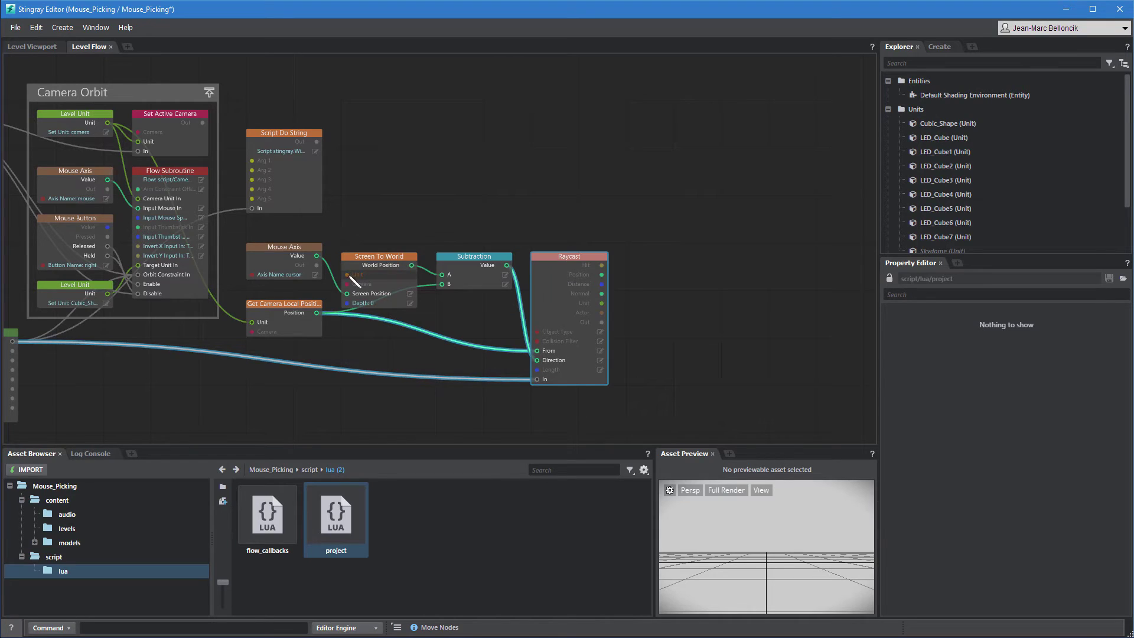
{"action": "left_click_drag", "start_coordinate": [346, 274], "coordinate": [108, 122]}
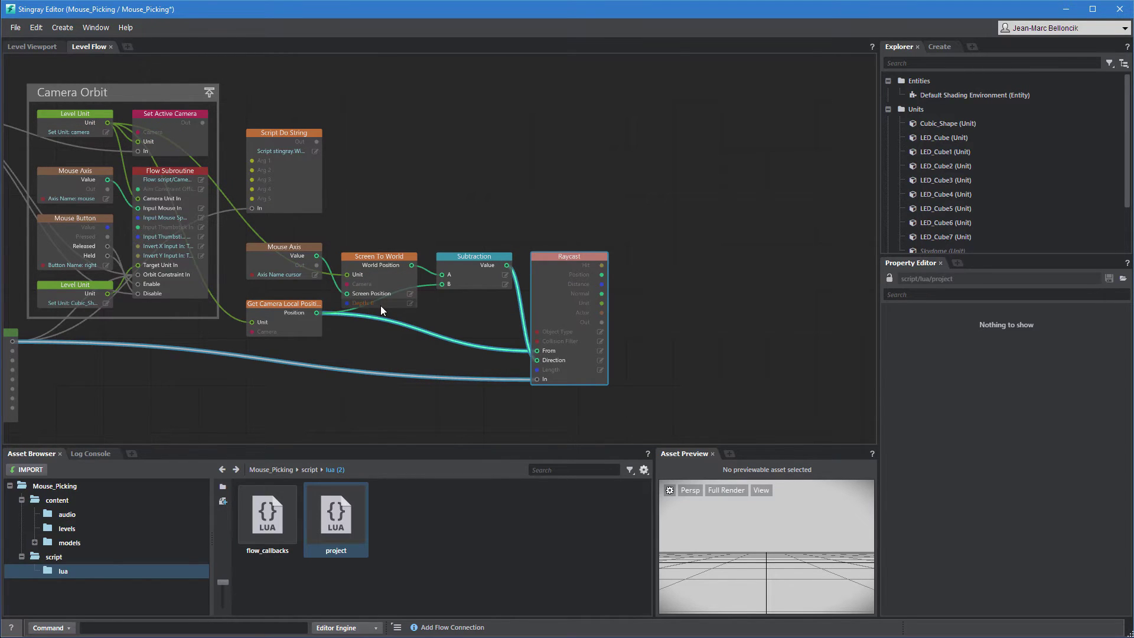
{"action": "left_click", "coordinate": [409, 303]}
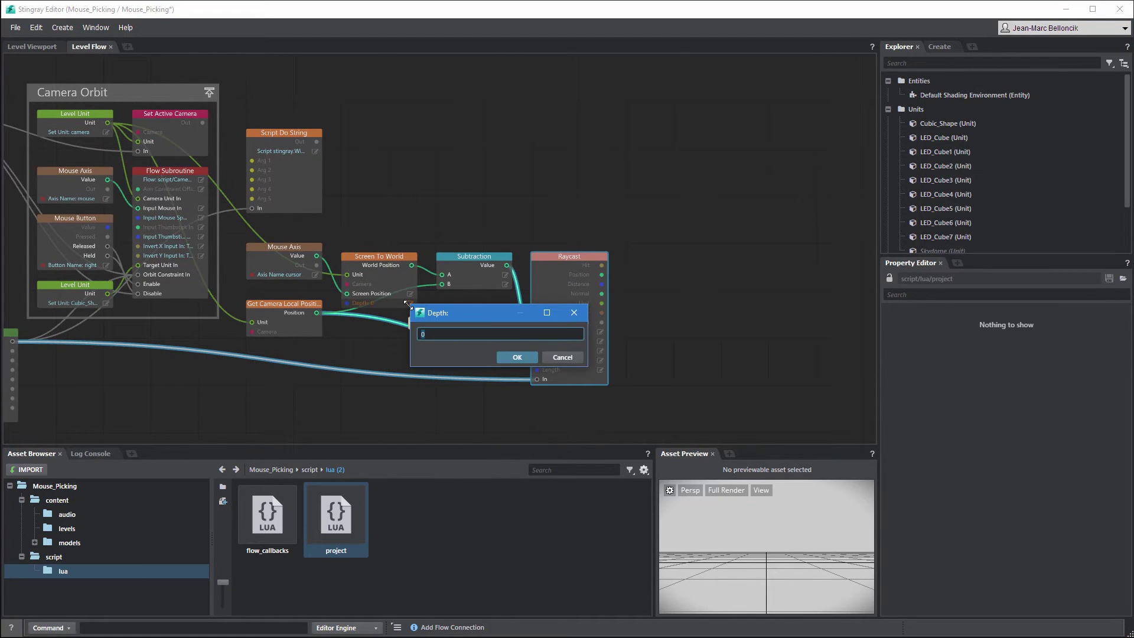
Step: Insert a Math > Vector > Normalize node on the Raycast's Direction wire
{"action": "left_click", "coordinate": [517, 357]}
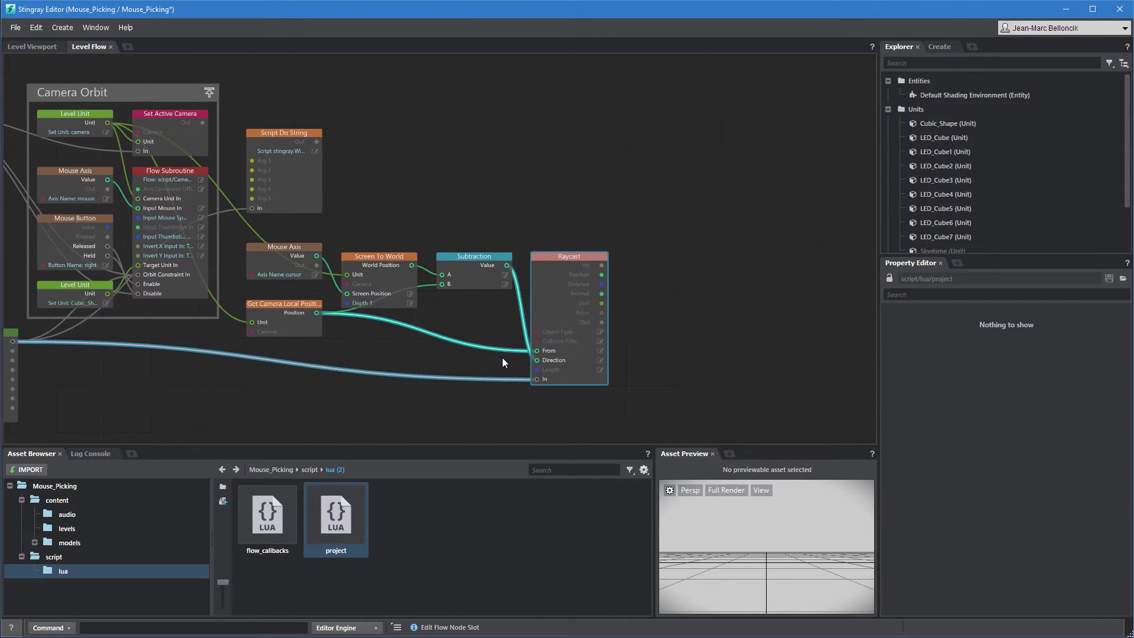
{"action": "left_click_drag", "start_coordinate": [580, 258], "coordinate": [676, 259]}
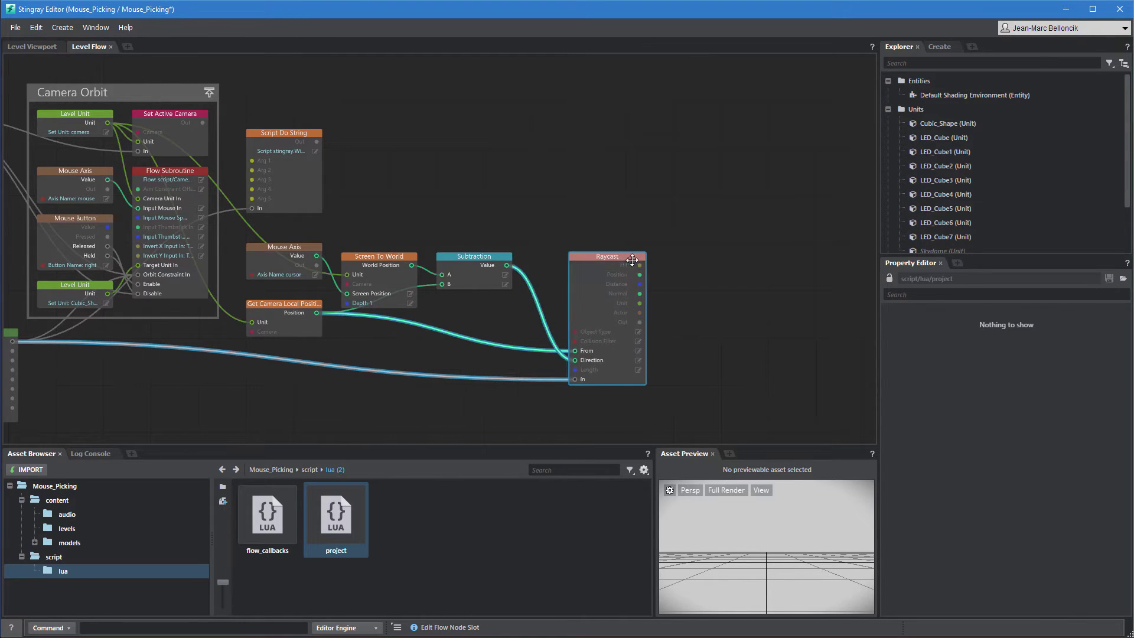
{"action": "left_click", "coordinate": [541, 222]}
{"action": "right_click", "coordinate": [540, 273]}
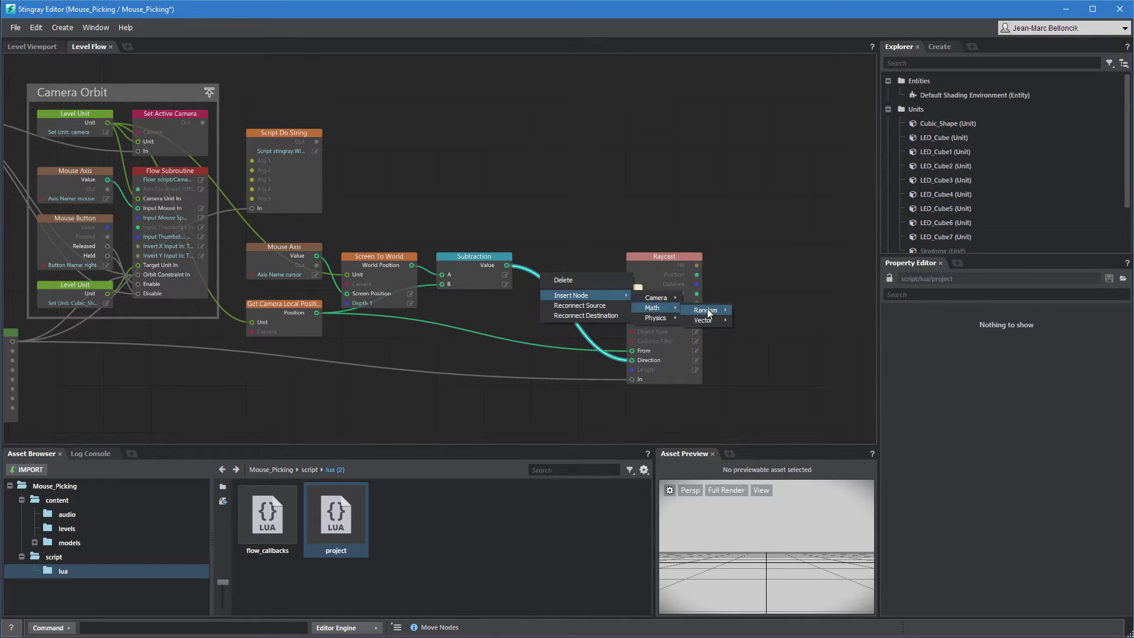
{"action": "mouse_move", "coordinate": [704, 320]}
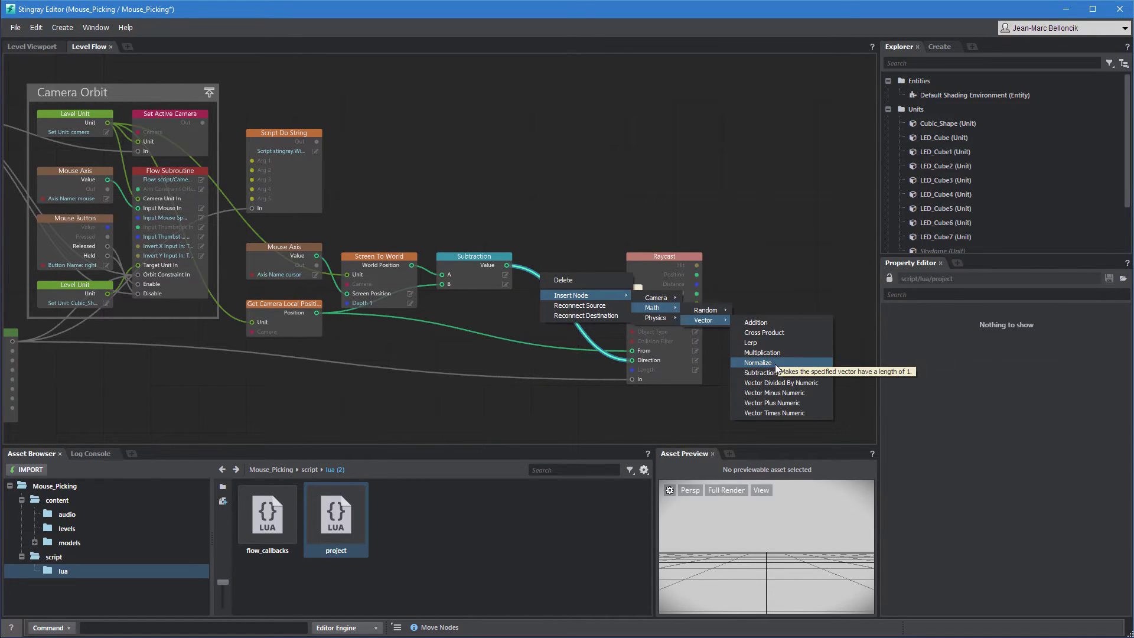
{"action": "left_click", "coordinate": [776, 363]}
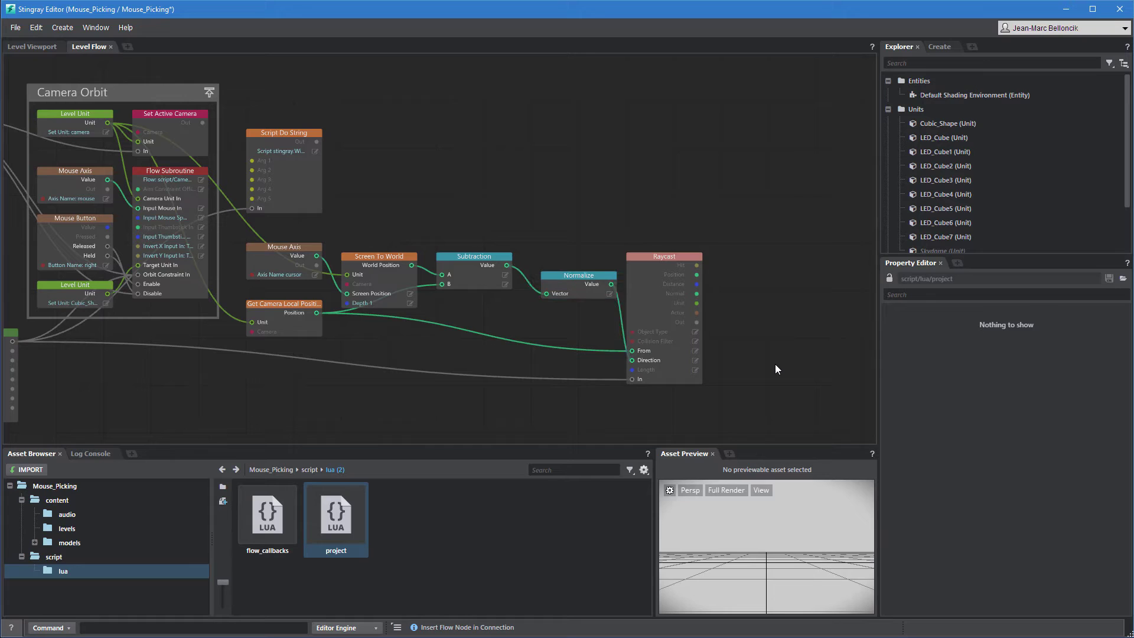
Step: Set the Raycast ray length to 100
{"action": "left_click", "coordinate": [697, 373]}
{"action": "type", "text": "100"}
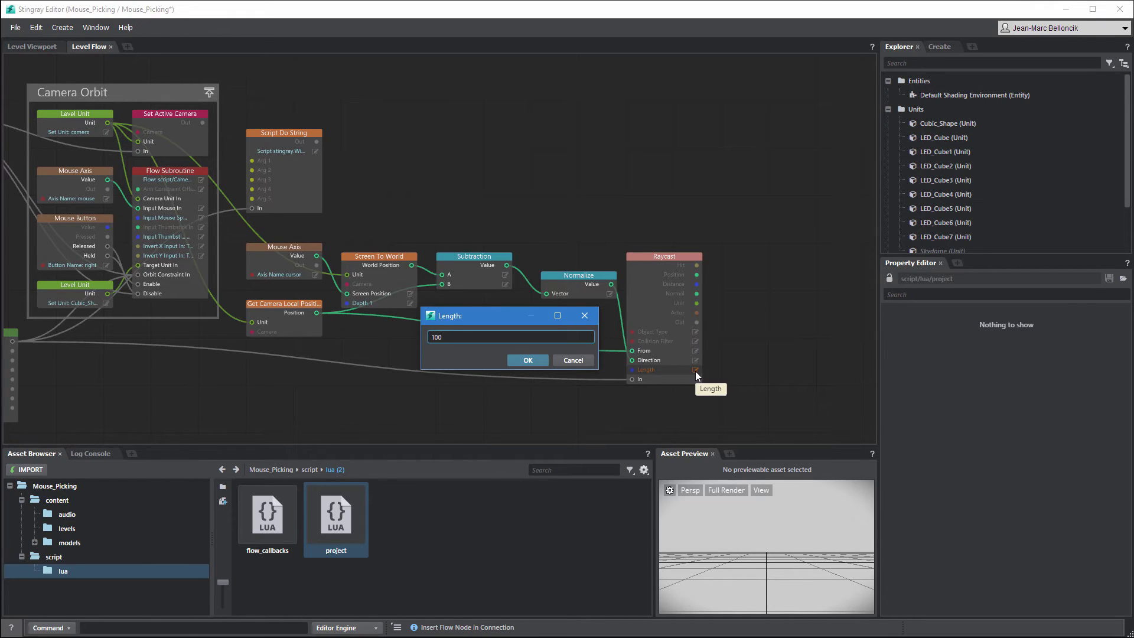
{"action": "key", "text": "Return"}
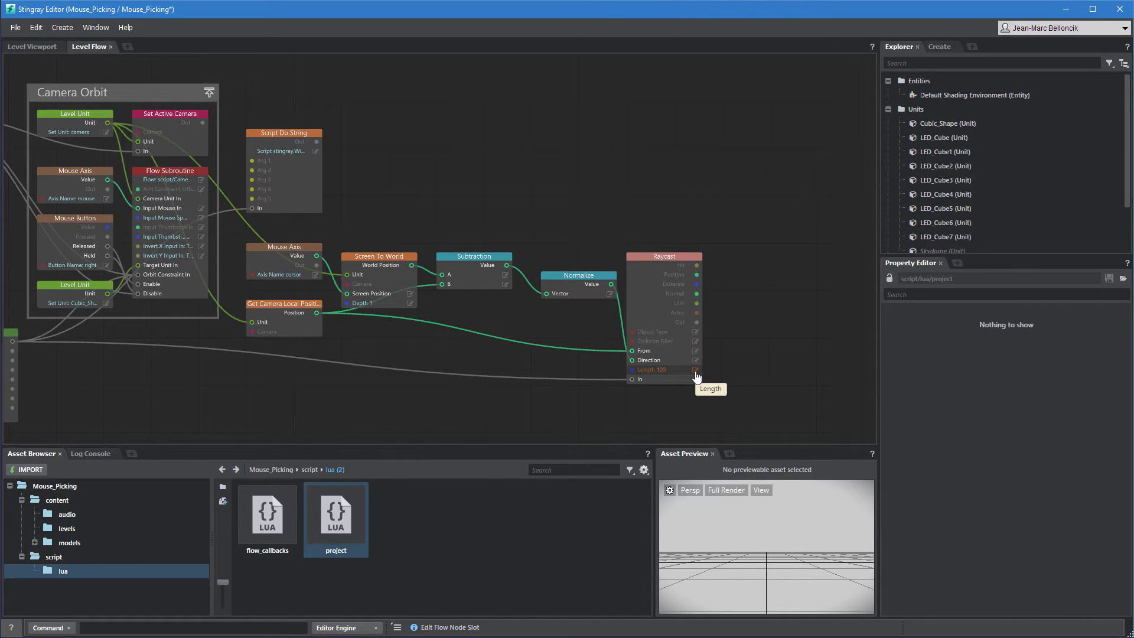
{"action": "middle_click_drag", "start_coordinate": [736, 241], "coordinate": [436, 360]}
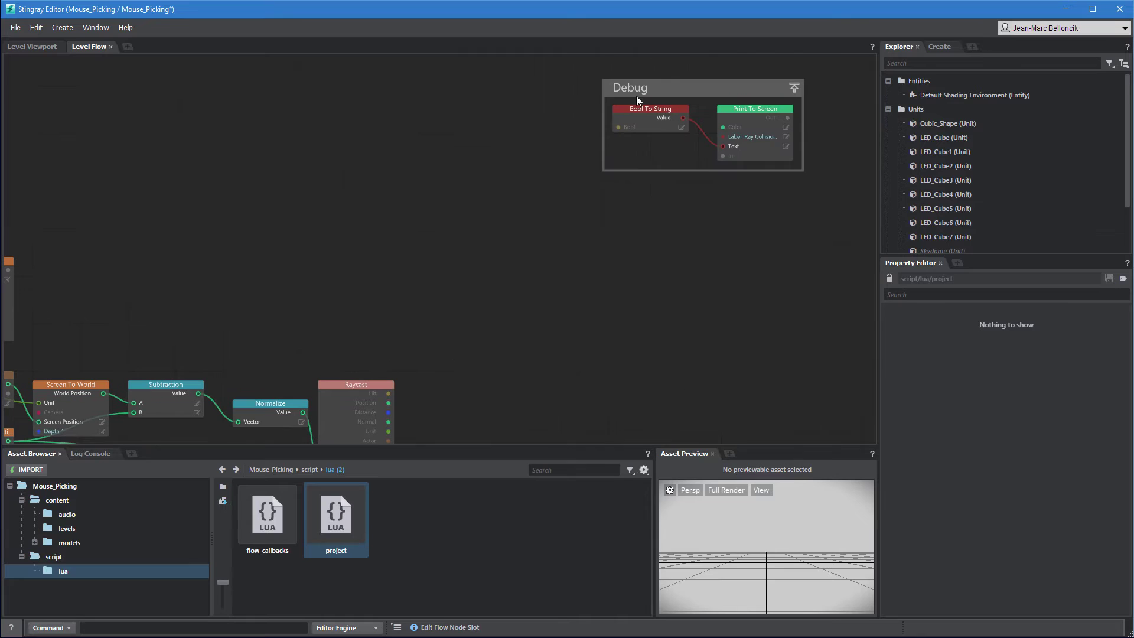
Step: Wire Raycast Hit into Bool To String and Out into Print To Screen, then show the level viewport
{"action": "left_click_drag", "start_coordinate": [637, 95], "coordinate": [545, 282]}
{"action": "middle_click_drag", "start_coordinate": [426, 354], "coordinate": [436, 205]}
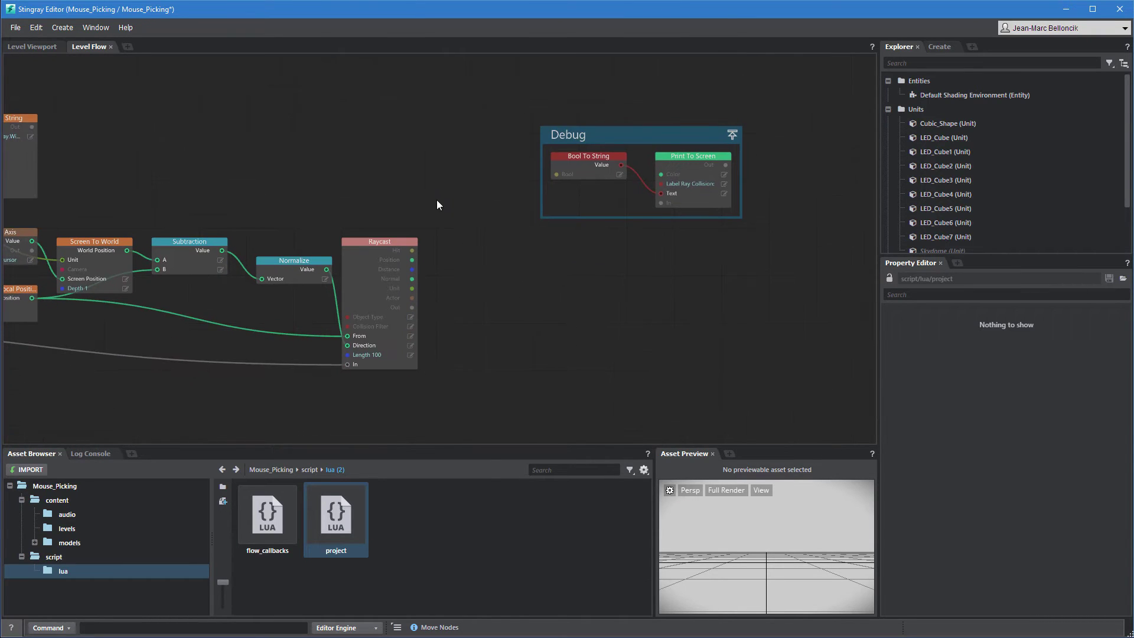
{"action": "left_click_drag", "start_coordinate": [412, 250], "coordinate": [556, 174]}
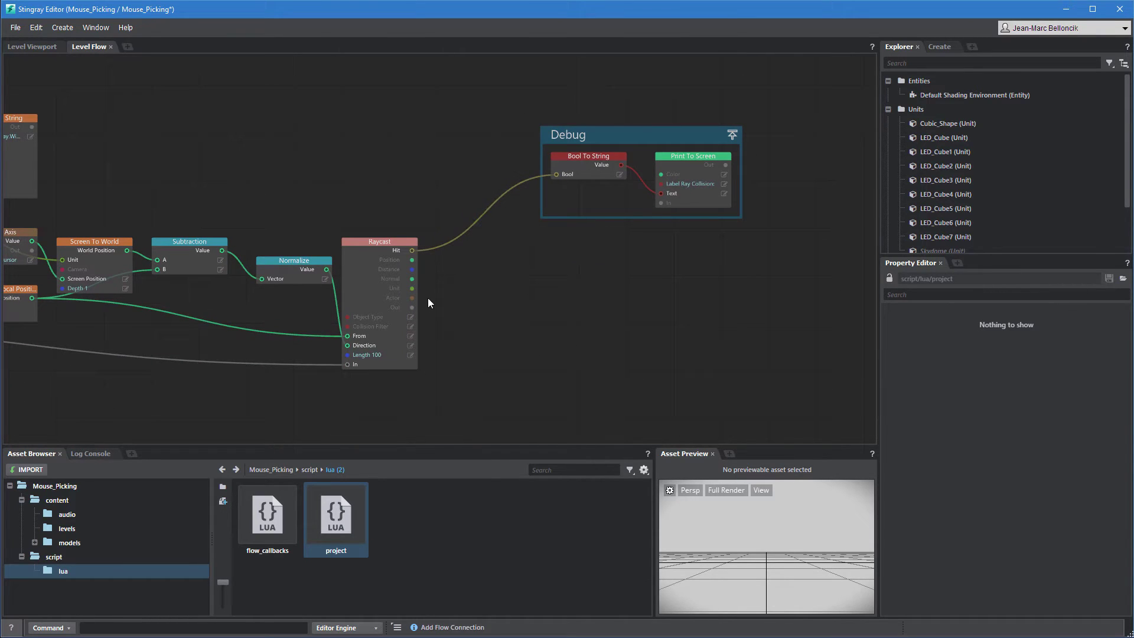
{"action": "left_click_drag", "start_coordinate": [412, 307], "coordinate": [662, 203]}
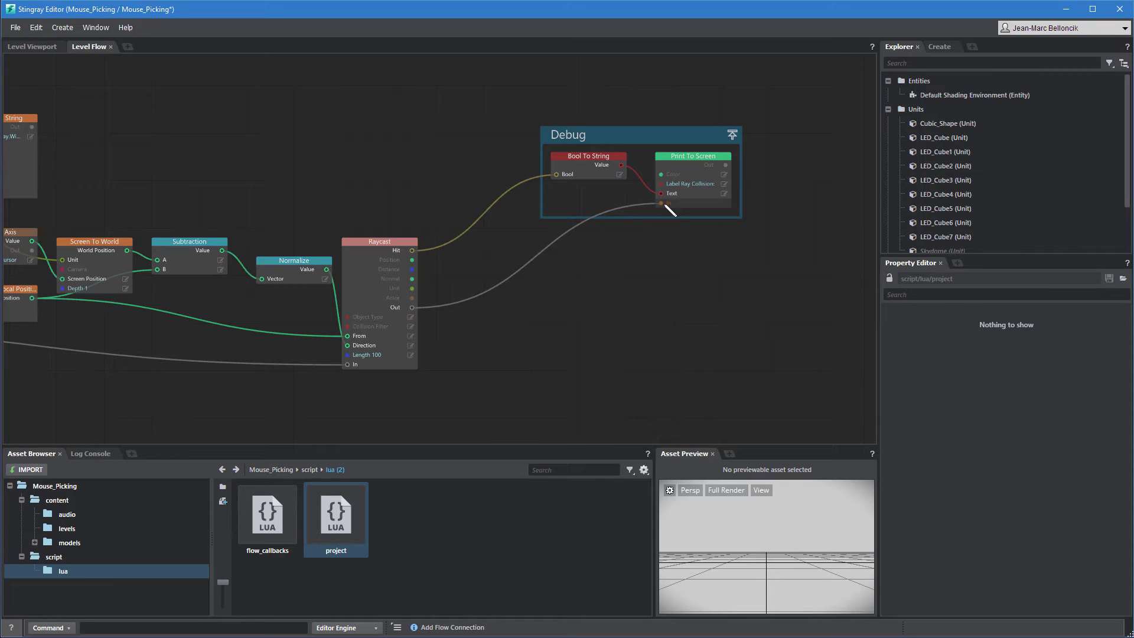
{"action": "left_click", "coordinate": [32, 46]}
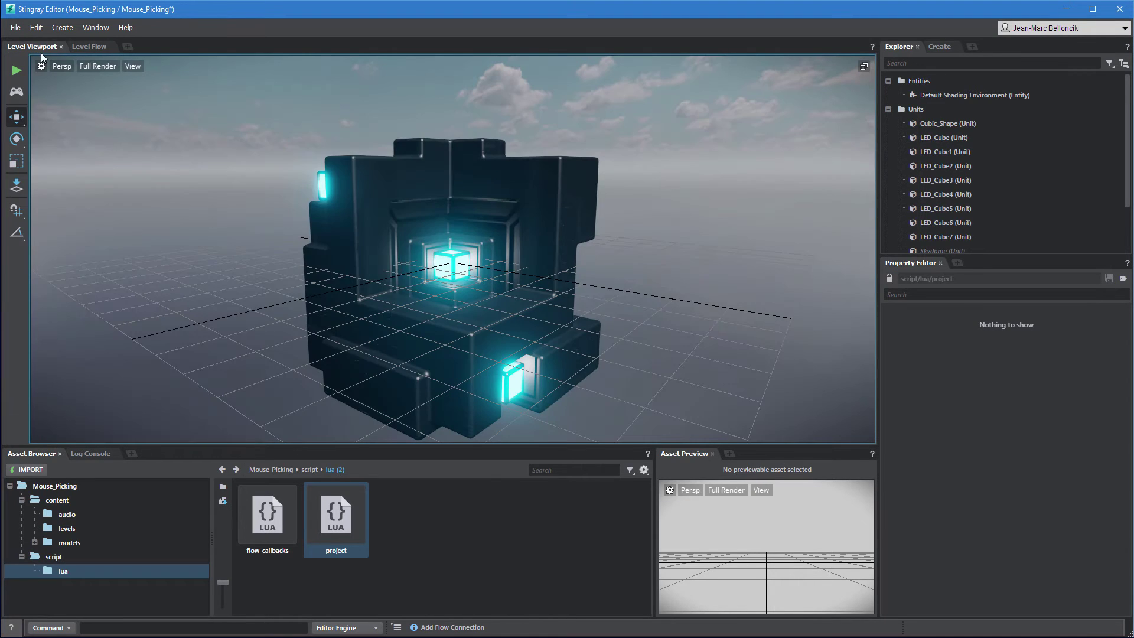
Step: Test-play the level, moving over and around the cube to check Ray Collision true/false output
{"action": "left_click", "coordinate": [18, 70]}
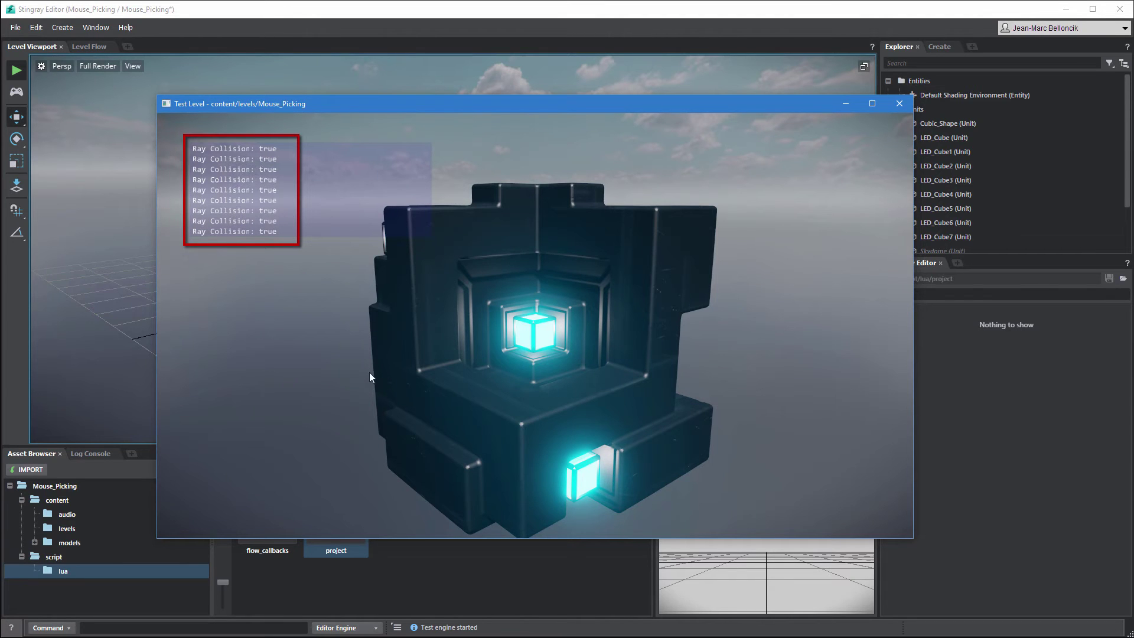
{"action": "left_click_drag", "start_coordinate": [336, 365], "coordinate": [442, 378]}
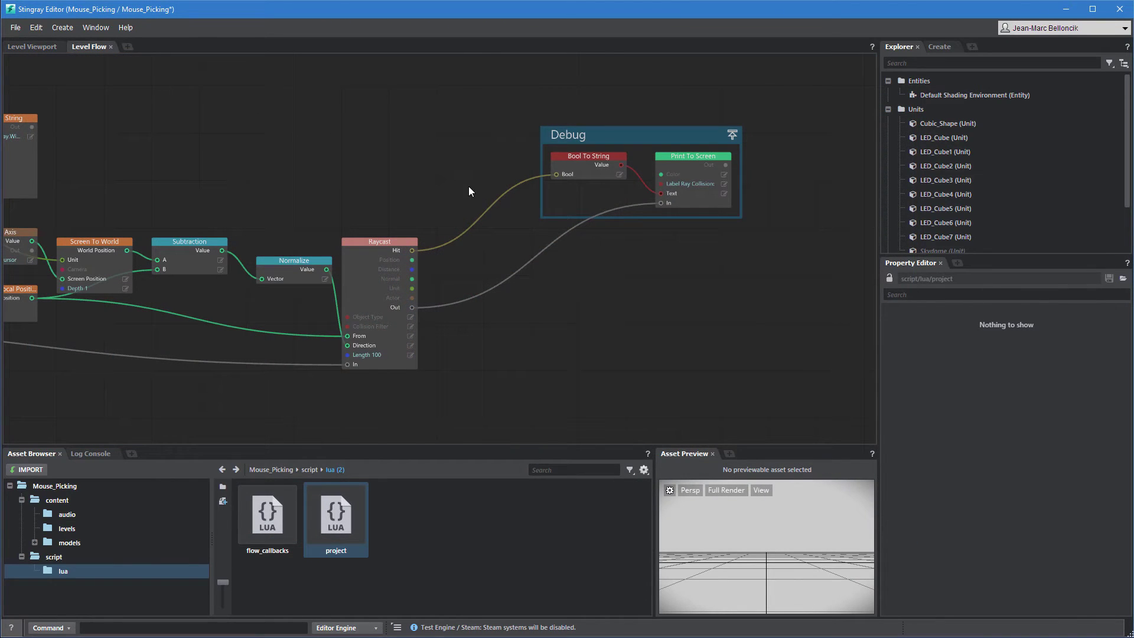
{"action": "left_click_drag", "start_coordinate": [469, 188], "coordinate": [485, 363]}
Step: Delete the two Raycast-to-Debug wires and return to the Level Viewport
{"action": "key", "text": "Delete"}
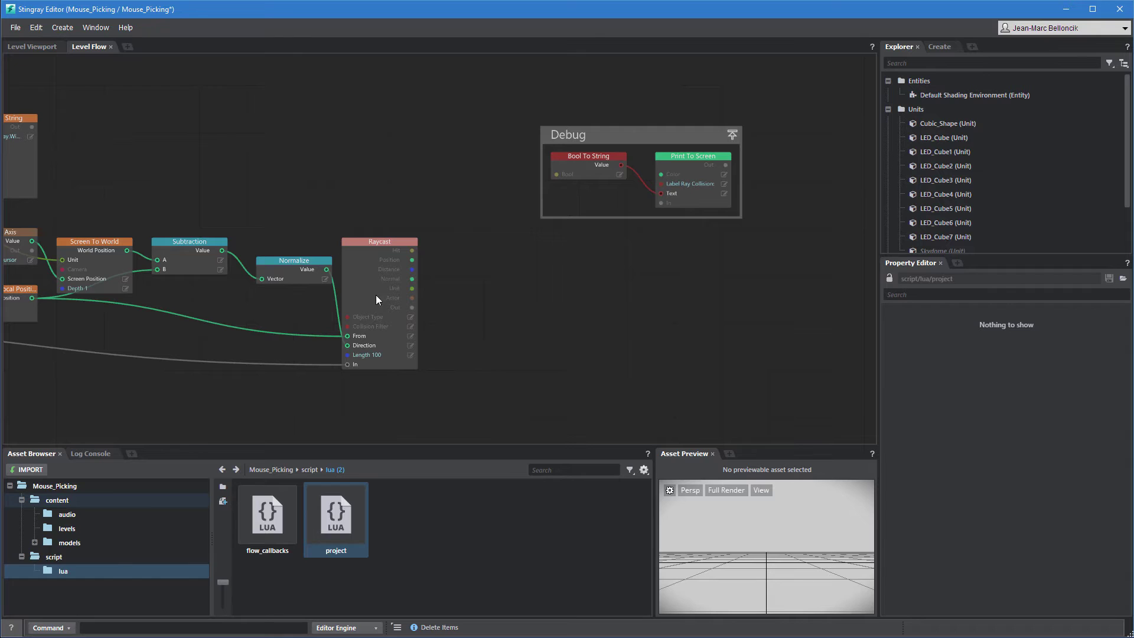
{"action": "left_click", "coordinate": [35, 46]}
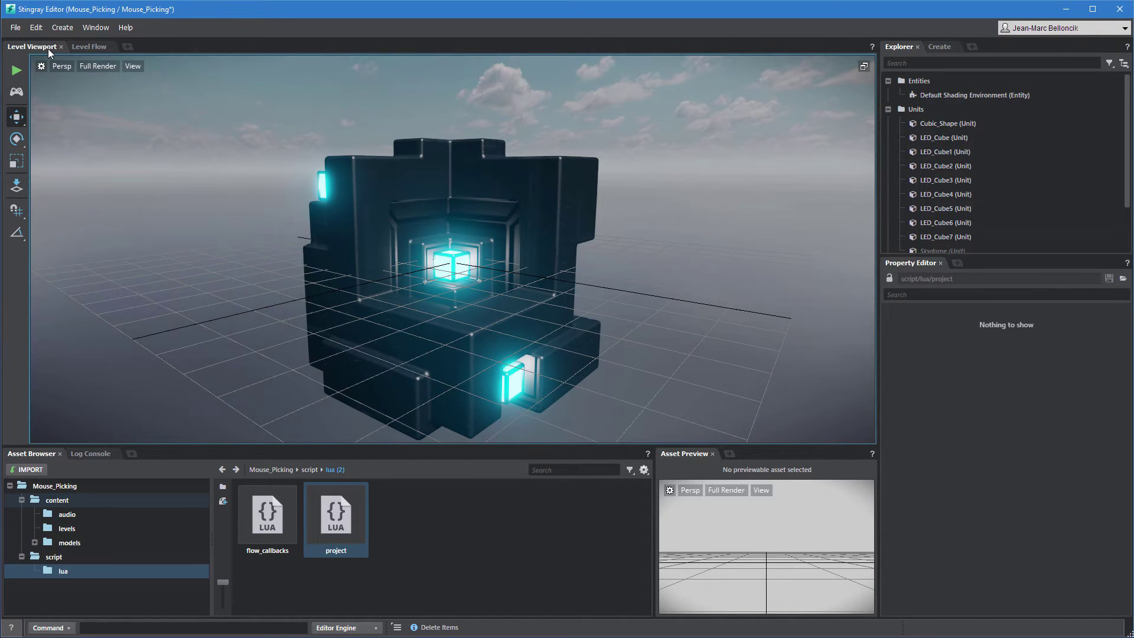
Step: Place the Pulse unit from content/models/Pulse into the level near the cube
{"action": "left_click", "coordinate": [101, 541]}
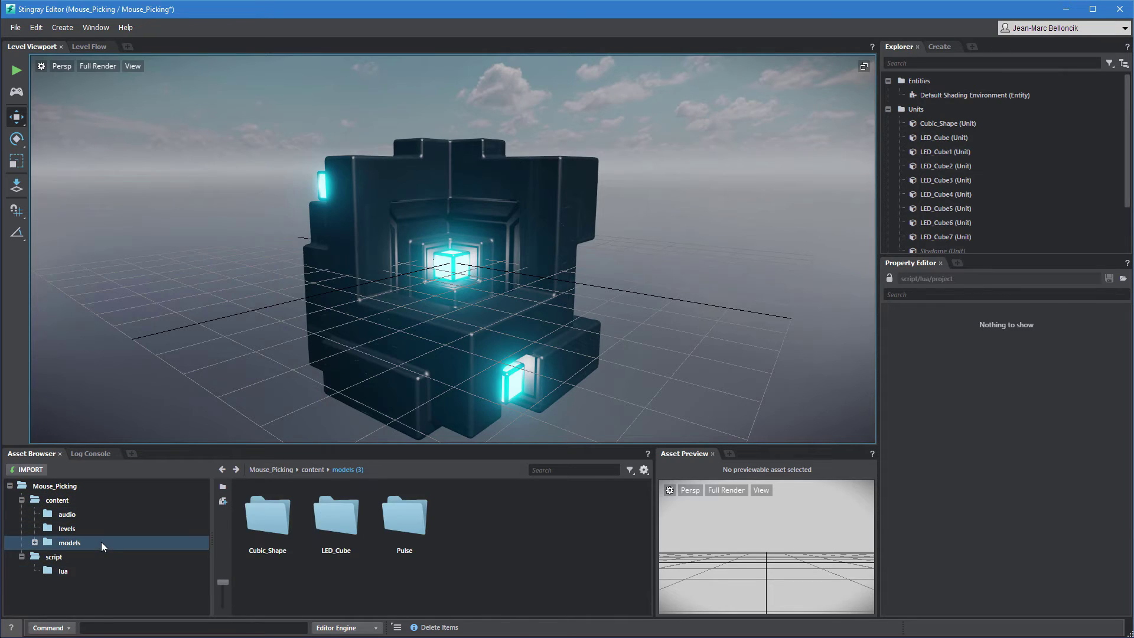
{"action": "double_click", "coordinate": [404, 517]}
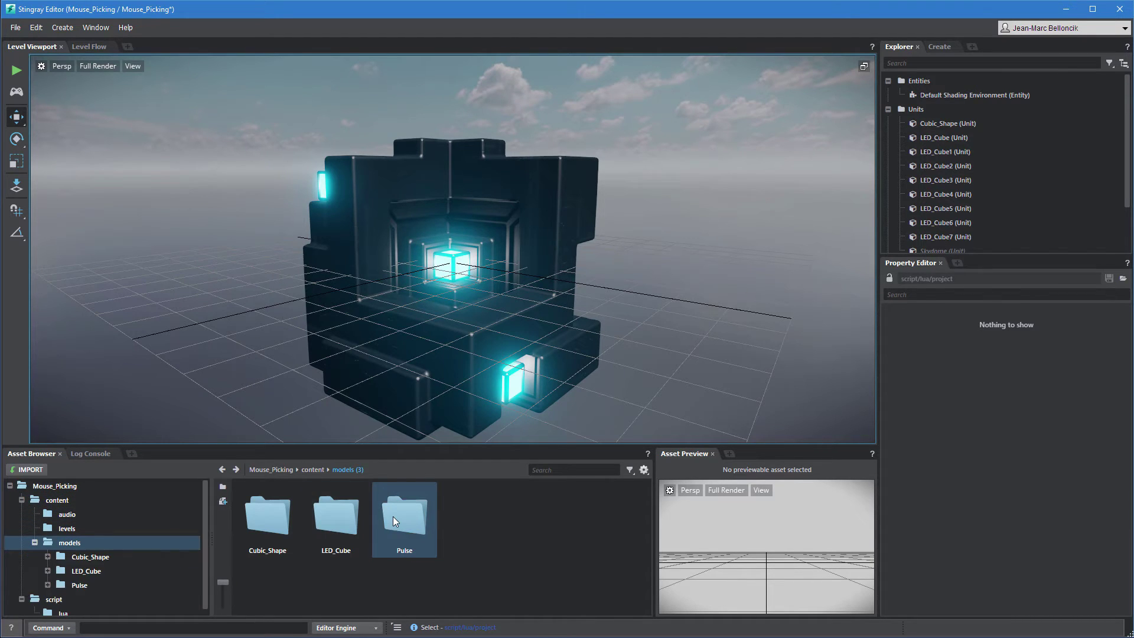
{"action": "left_click", "coordinate": [334, 513]}
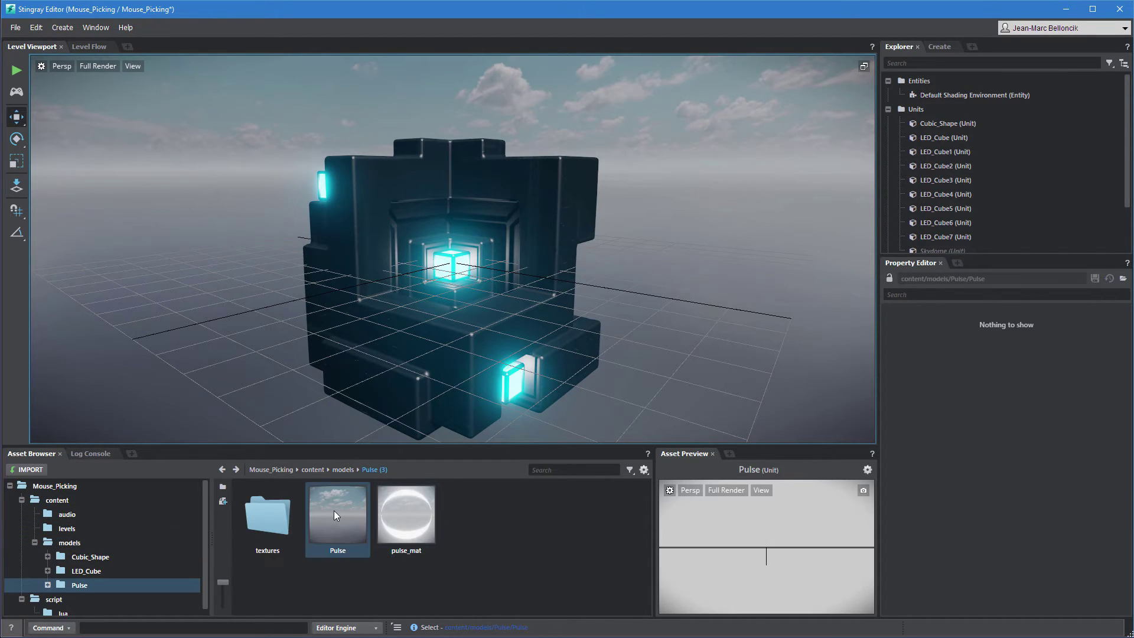
{"action": "mouse_move", "coordinate": [337, 514]}
{"action": "left_mouse_down"}
{"action": "mouse_move", "coordinate": [477, 352]}
{"action": "mouse_move", "coordinate": [493, 317]}
{"action": "left_mouse_up"}
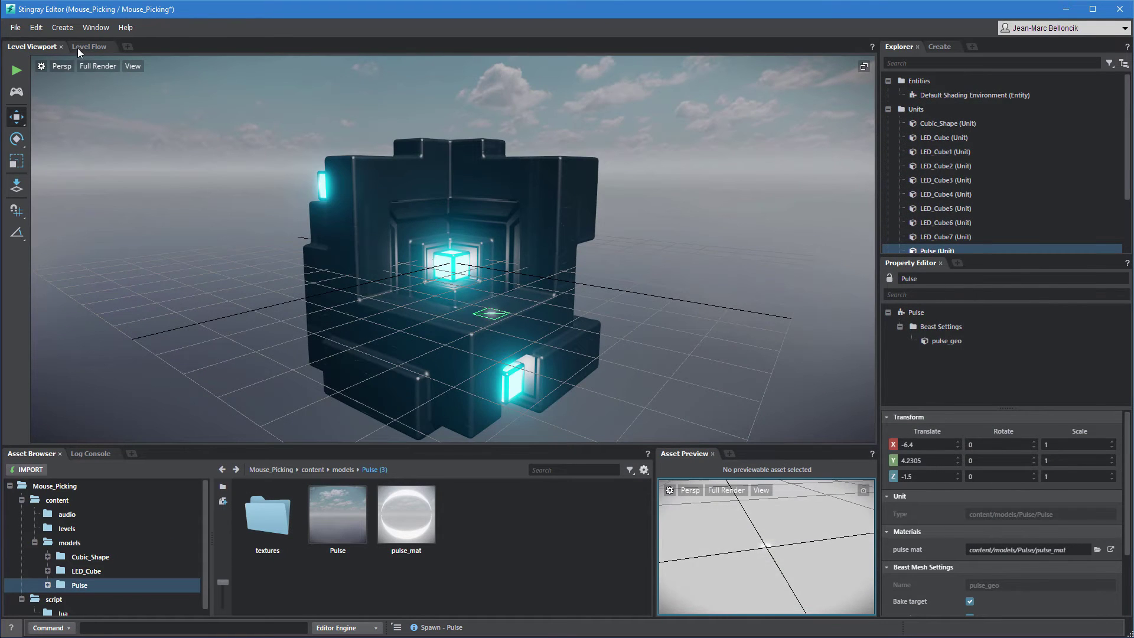
Step: Add Level Unit Pulse and Set Unit Local Position nodes, fed by Raycast Out and Position
{"action": "left_click", "coordinate": [88, 46]}
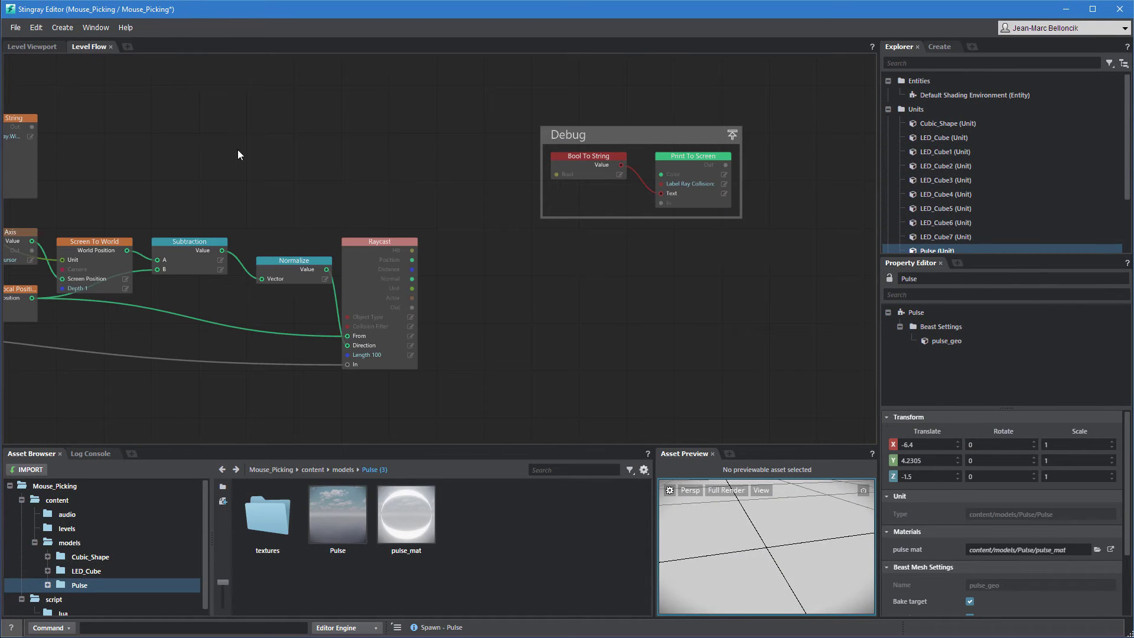
{"action": "right_click", "coordinate": [371, 183]}
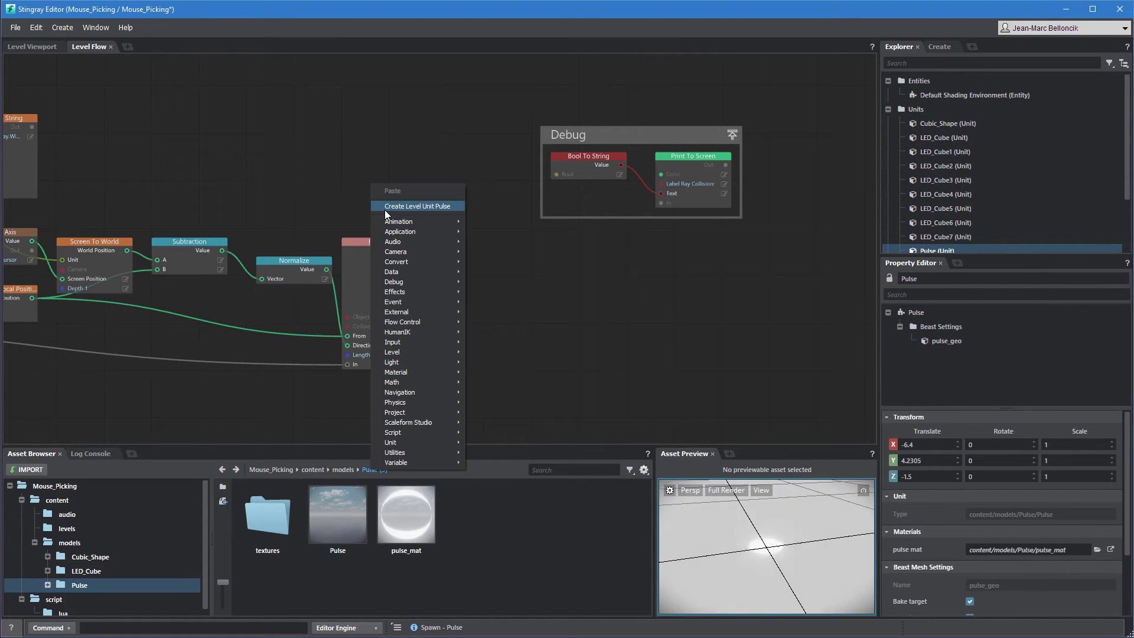
{"action": "left_click", "coordinate": [384, 210]}
{"action": "mouse_move", "coordinate": [391, 189]}
{"action": "left_mouse_down"}
{"action": "mouse_move", "coordinate": [353, 198]}
{"action": "mouse_move", "coordinate": [461, 264]}
{"action": "left_mouse_up"}
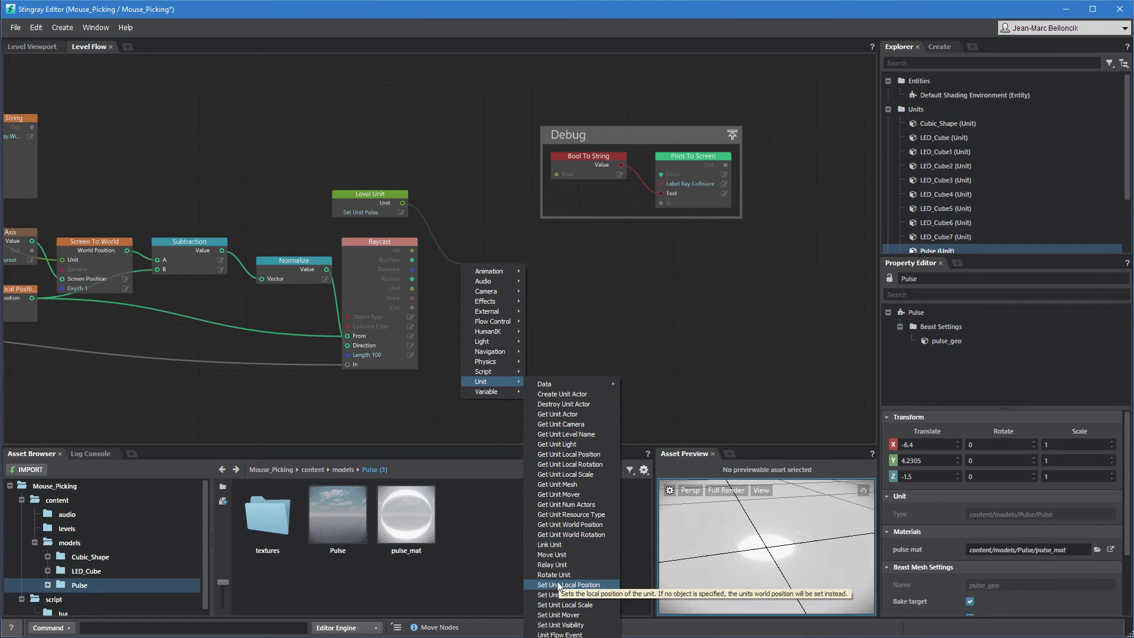
{"action": "left_click", "coordinate": [556, 584]}
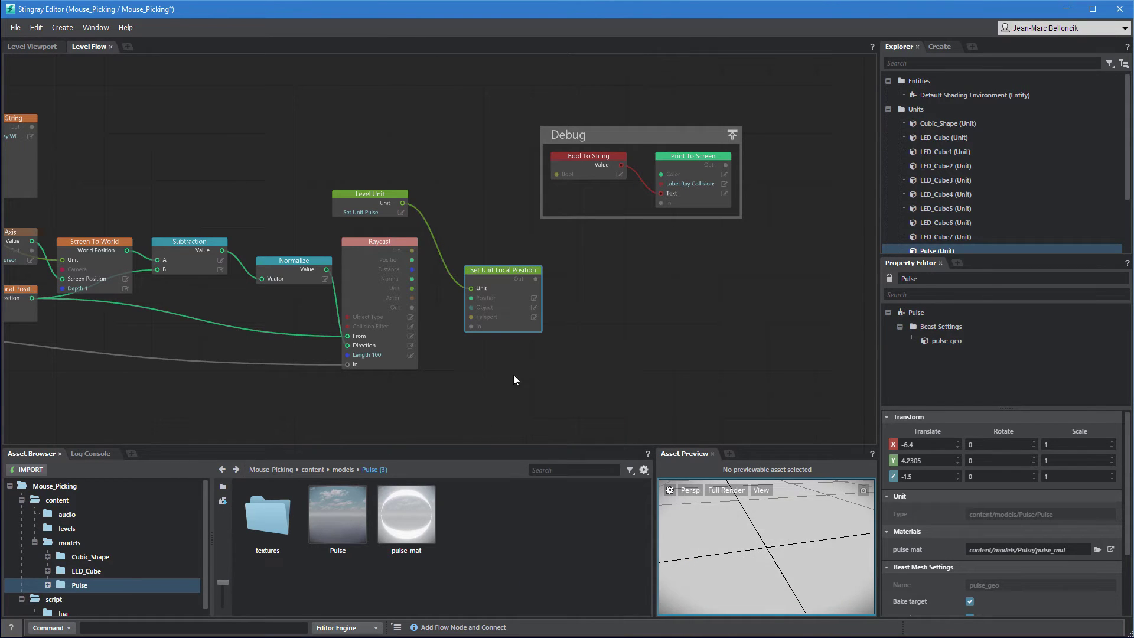
{"action": "left_click_drag", "start_coordinate": [412, 308], "coordinate": [471, 326]}
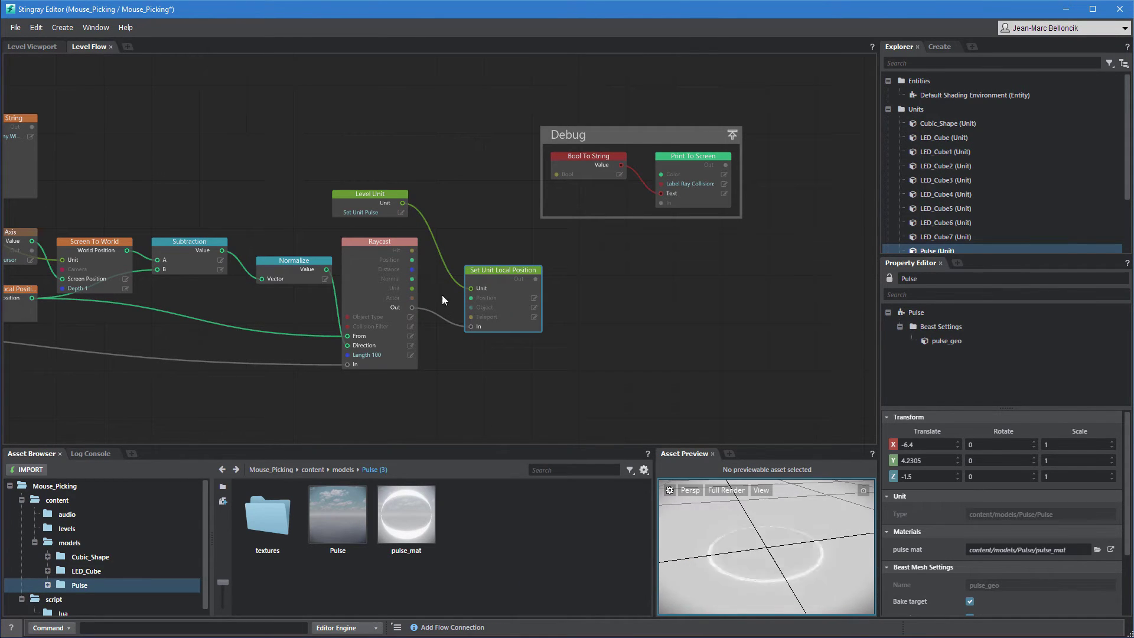
{"action": "left_click_drag", "start_coordinate": [412, 259], "coordinate": [470, 298]}
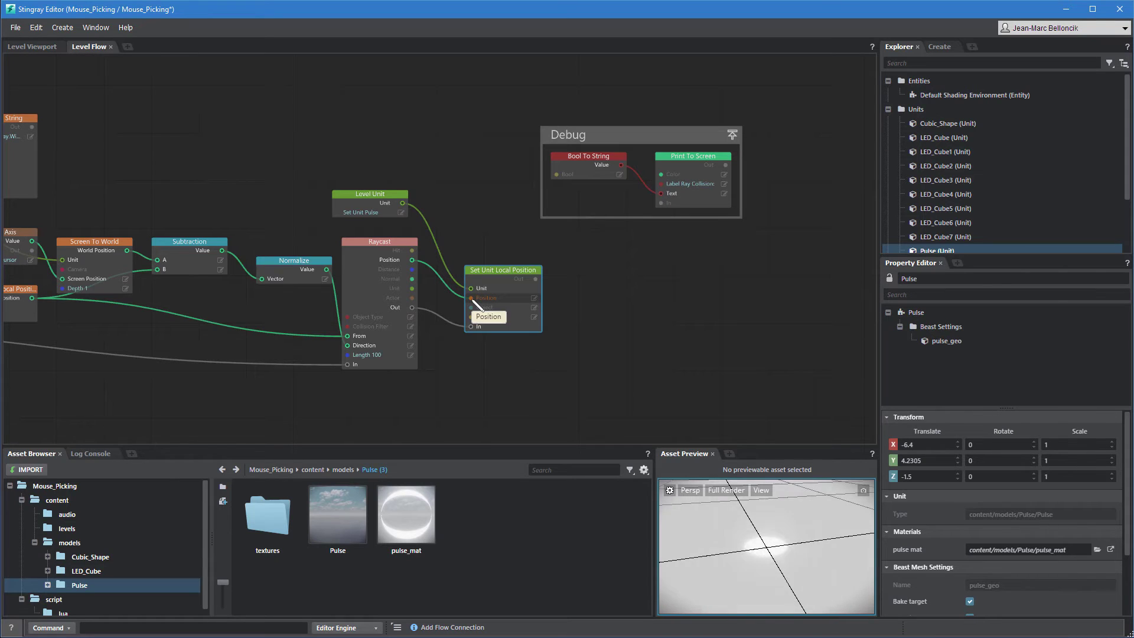
Step: Test-run the level from the 3D view, hovering the cube, then exit with Esc
{"action": "left_click", "coordinate": [32, 47]}
{"action": "left_click", "coordinate": [17, 70]}
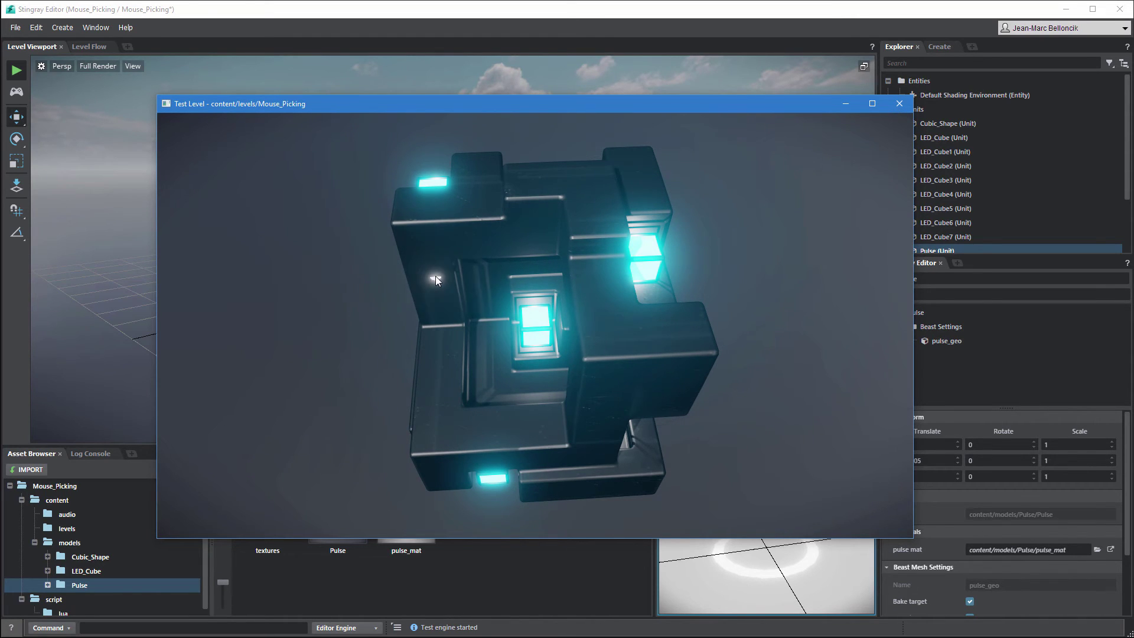
{"action": "key", "text": "Escape"}
Step: Add a Set Unit Local Rotation node driven by the Level Unit Pulse
{"action": "left_click", "coordinate": [89, 46]}
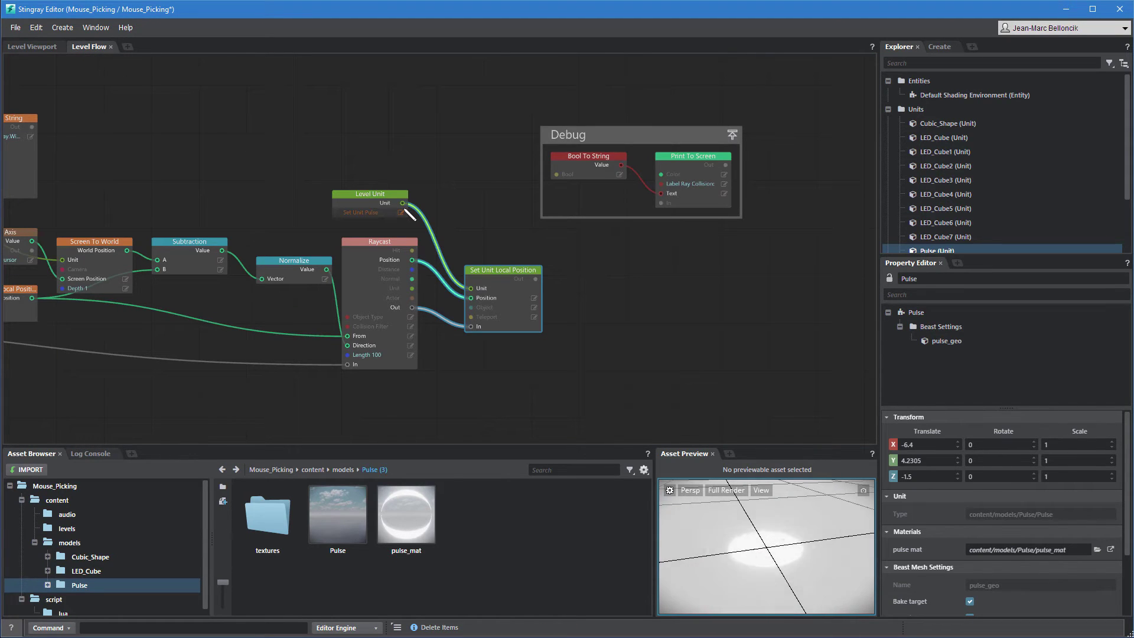
{"action": "left_click_drag", "start_coordinate": [402, 202], "coordinate": [560, 264]}
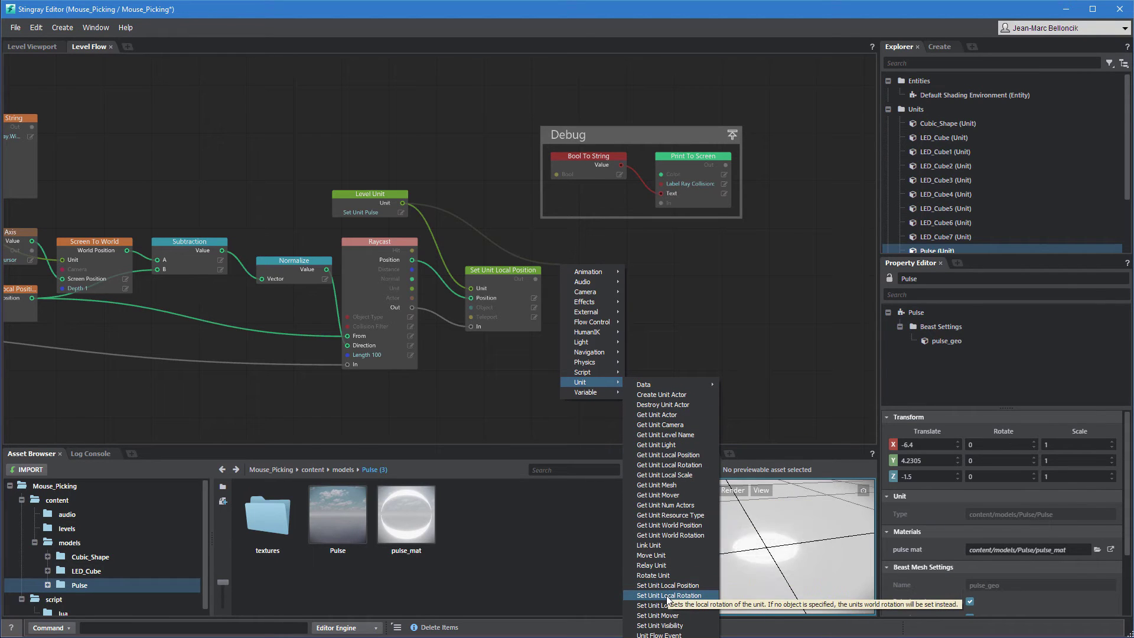
{"action": "left_click", "coordinate": [666, 596]}
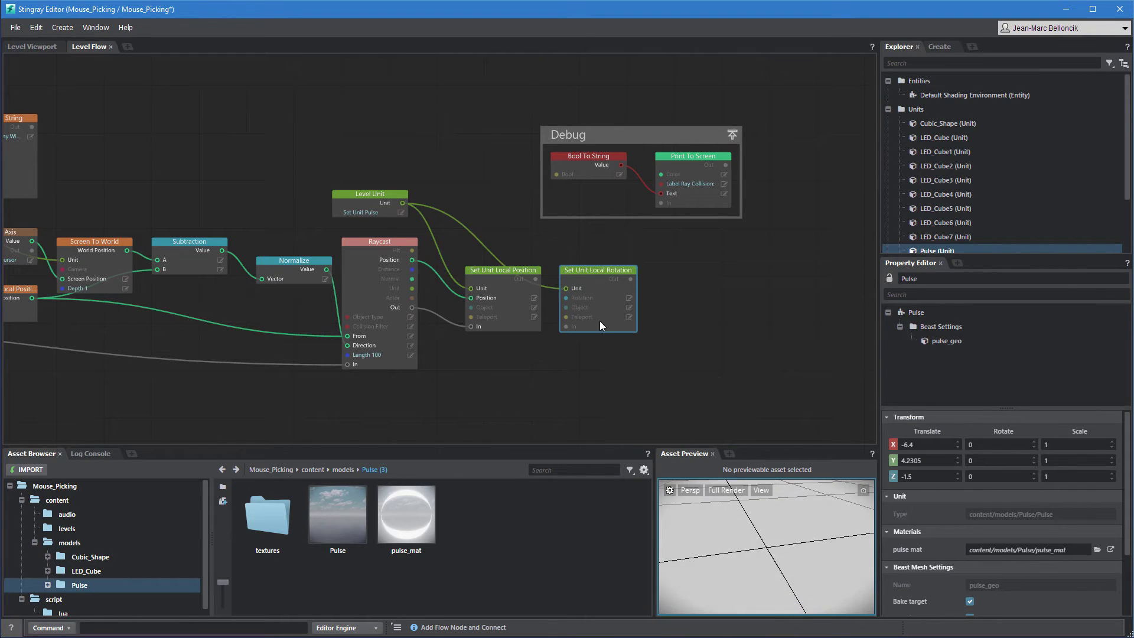
{"action": "left_click_drag", "start_coordinate": [592, 275], "coordinate": [595, 365]}
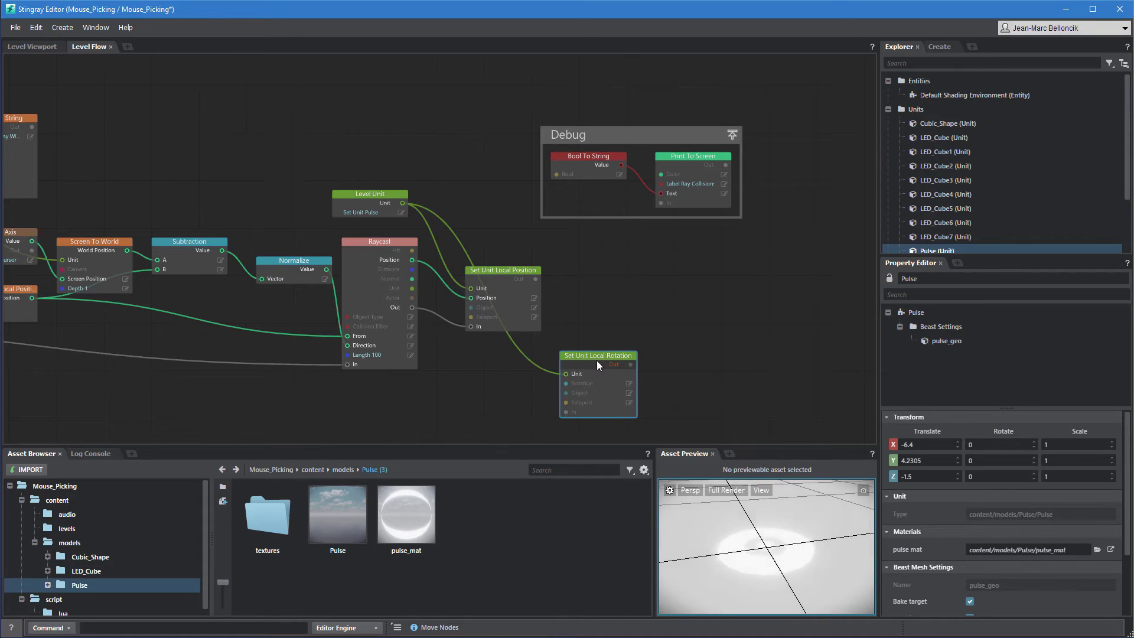
Step: Add Rotation From Vectors with Raycast Normal into Up, and Raycast Out triggering the rotation
{"action": "right_click", "coordinate": [438, 349]}
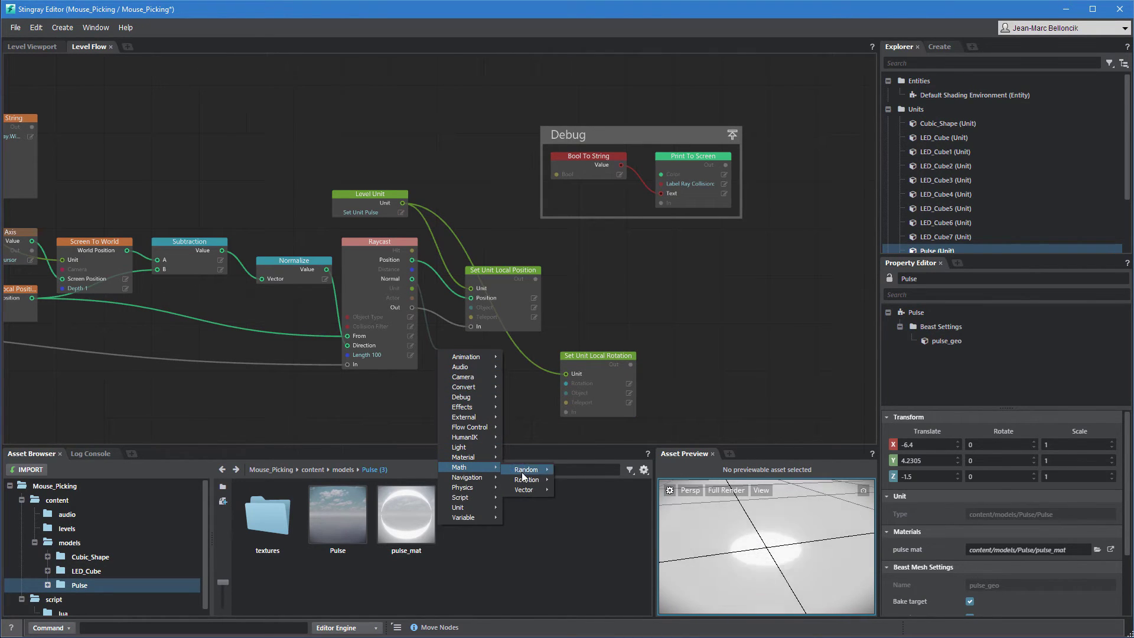
{"action": "mouse_move", "coordinate": [526, 479]}
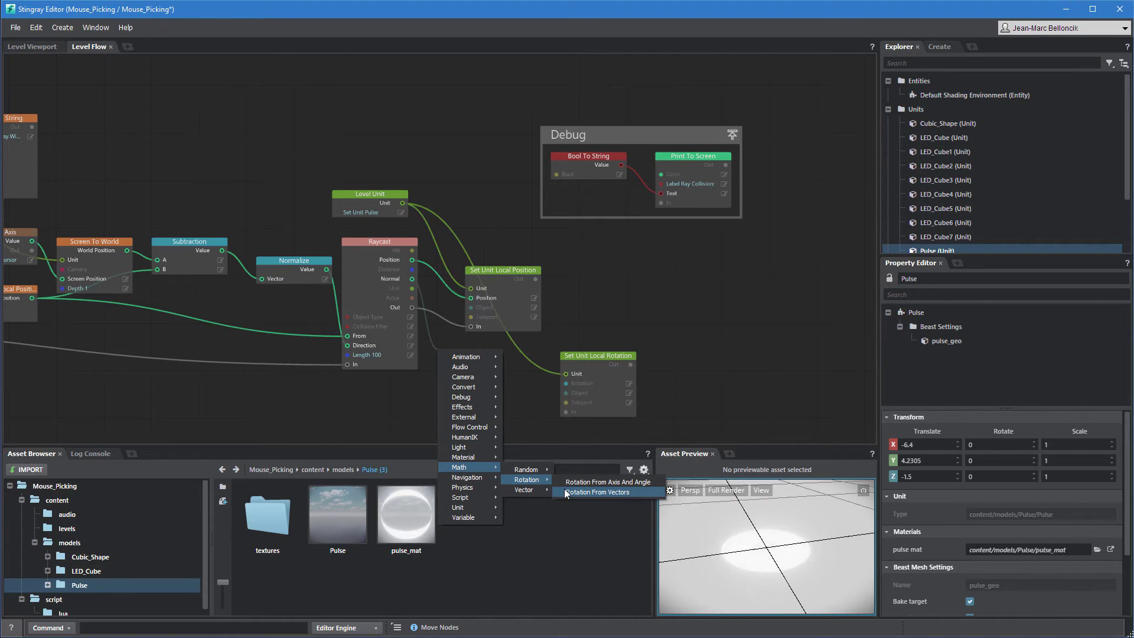
{"action": "left_click", "coordinate": [565, 493]}
{"action": "left_click_drag", "start_coordinate": [507, 364], "coordinate": [567, 384]}
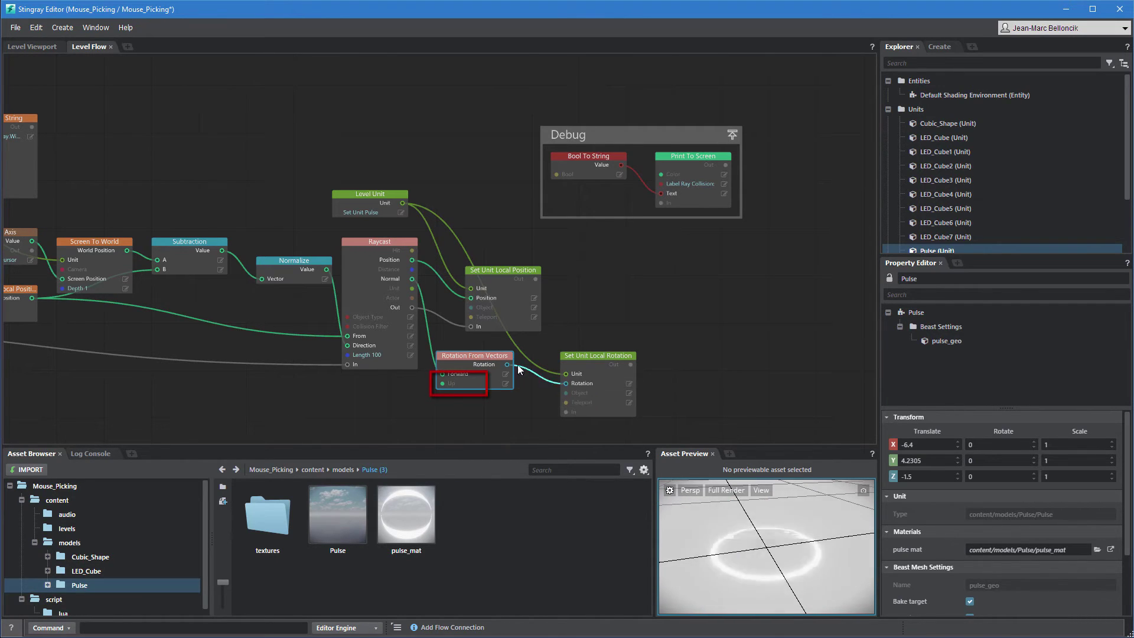
{"action": "right_click", "coordinate": [428, 333]}
{"action": "left_click", "coordinate": [452, 378]}
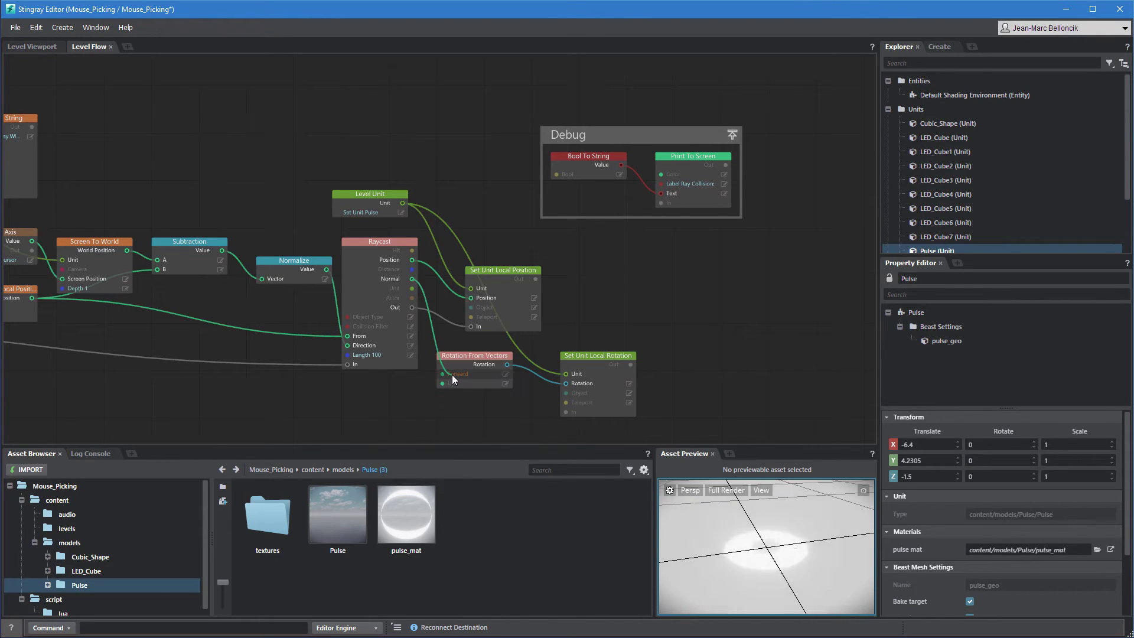
{"action": "left_click", "coordinate": [441, 383]}
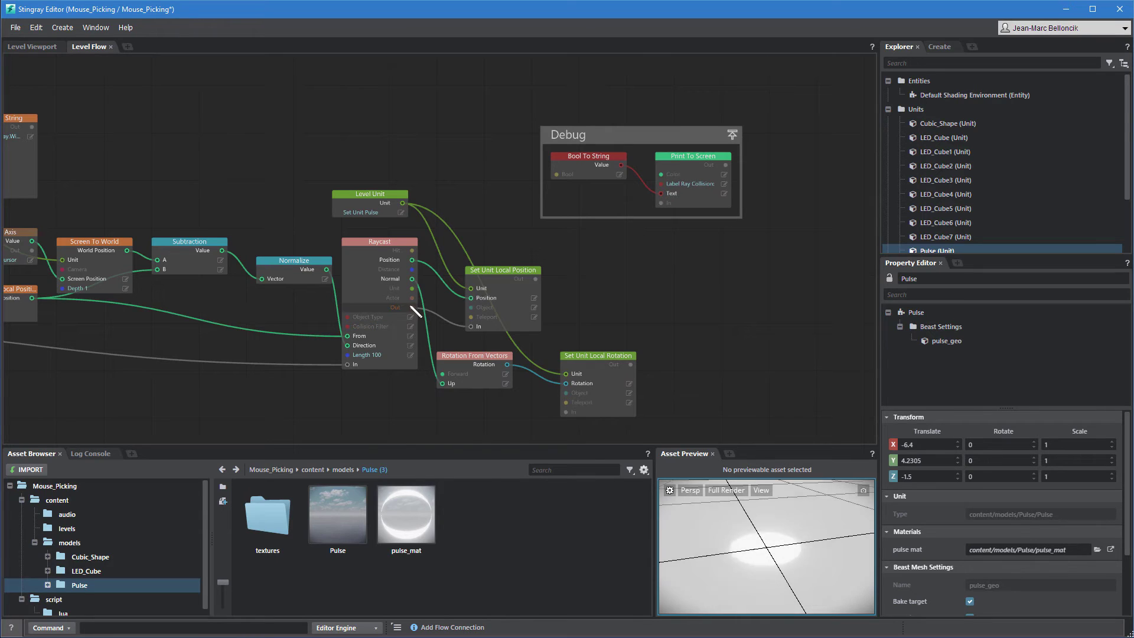
{"action": "left_click_drag", "start_coordinate": [412, 307], "coordinate": [533, 395]}
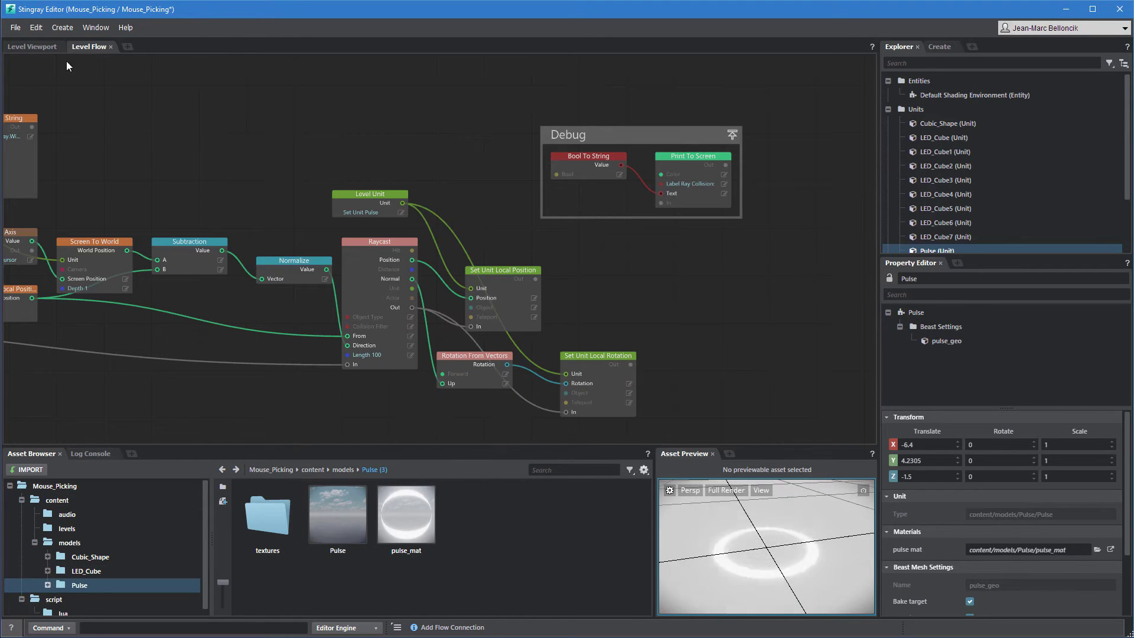
{"action": "left_click", "coordinate": [32, 47]}
{"action": "left_click", "coordinate": [16, 69]}
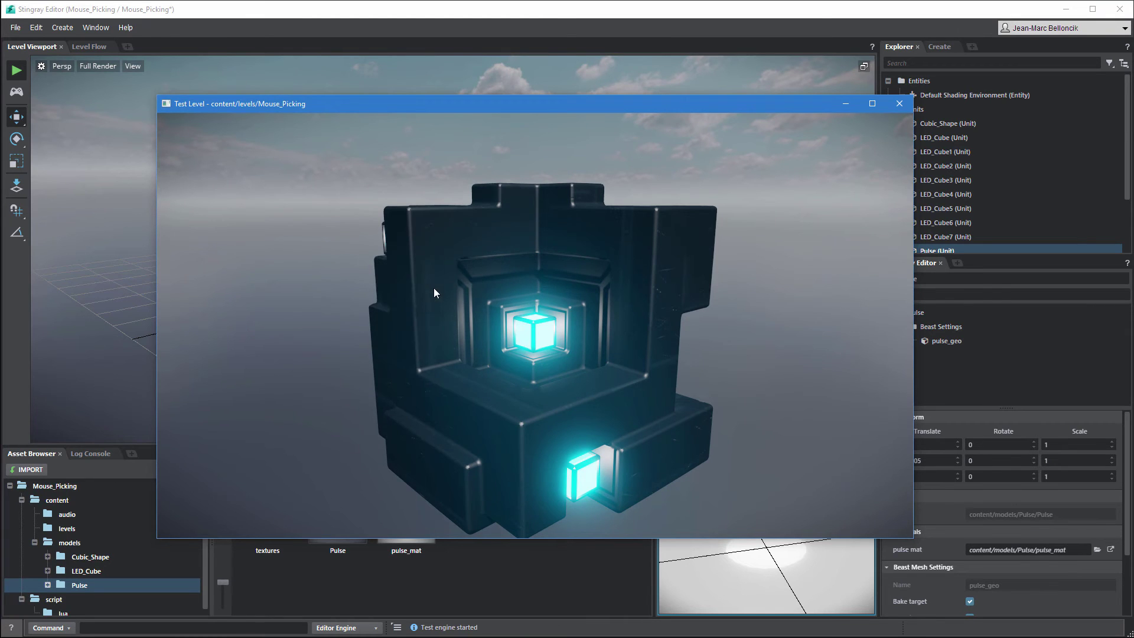
{"action": "left_click_drag", "start_coordinate": [452, 376], "coordinate": [456, 405]}
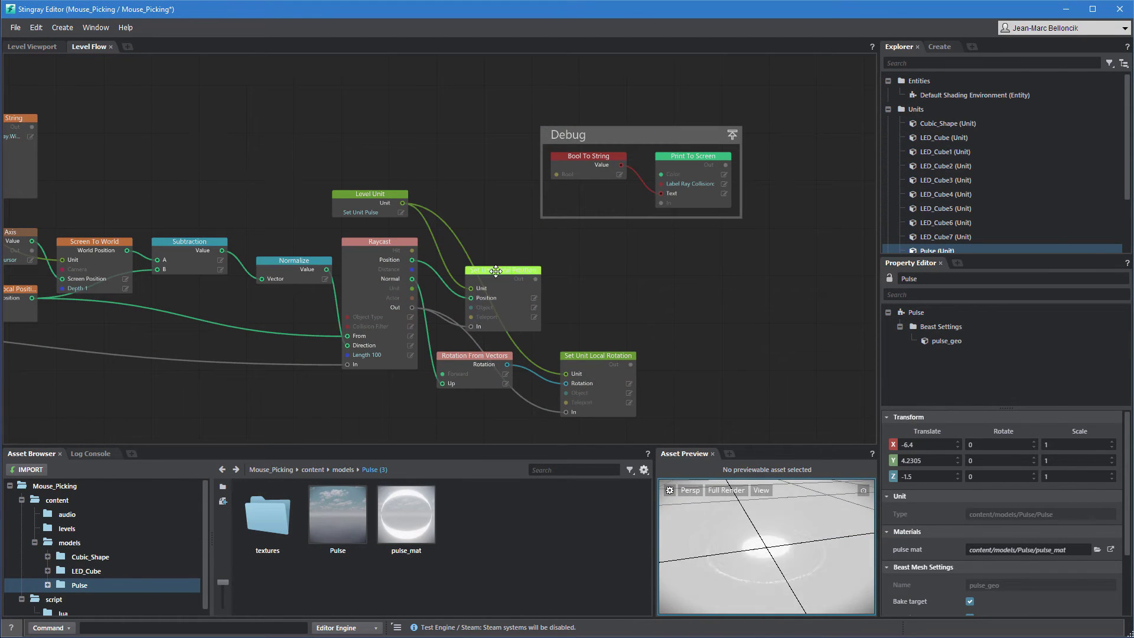
Step: Add a Set Unit Variable node fed by Raycast Unit and triggered by Raycast Out
{"action": "mouse_move", "coordinate": [491, 280]}
{"action": "left_mouse_down"}
{"action": "mouse_move", "coordinate": [596, 279]}
{"action": "mouse_move", "coordinate": [585, 278]}
{"action": "left_mouse_up"}
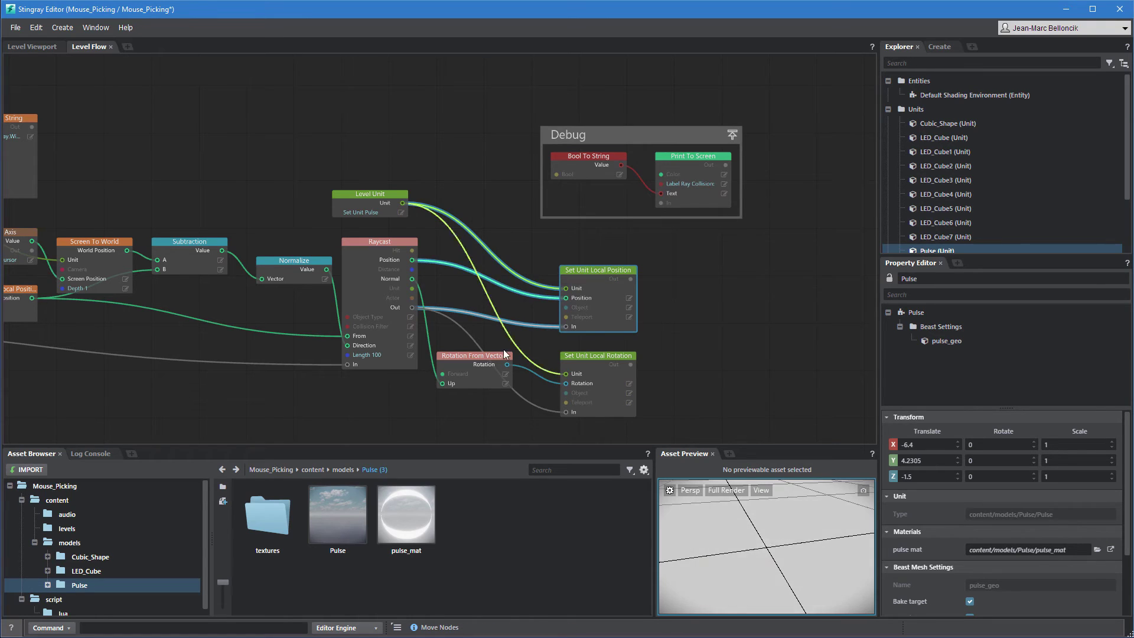
{"action": "left_click_drag", "start_coordinate": [486, 361], "coordinate": [514, 360]}
{"action": "middle_click_drag", "start_coordinate": [513, 361], "coordinate": [379, 349]}
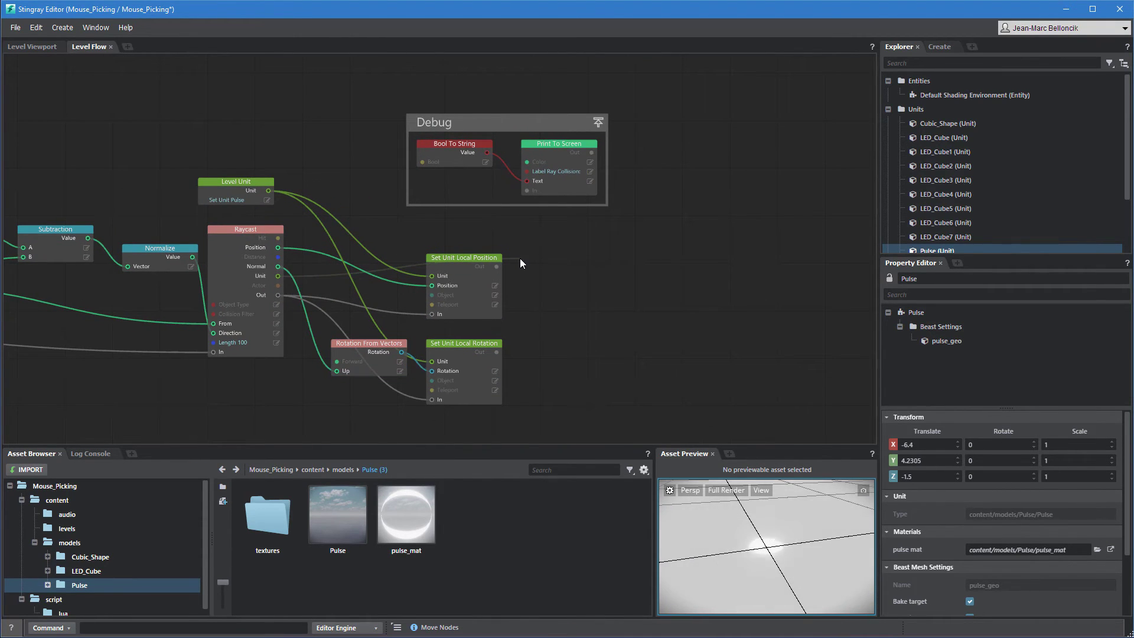
{"action": "left_click_drag", "start_coordinate": [277, 276], "coordinate": [520, 258]}
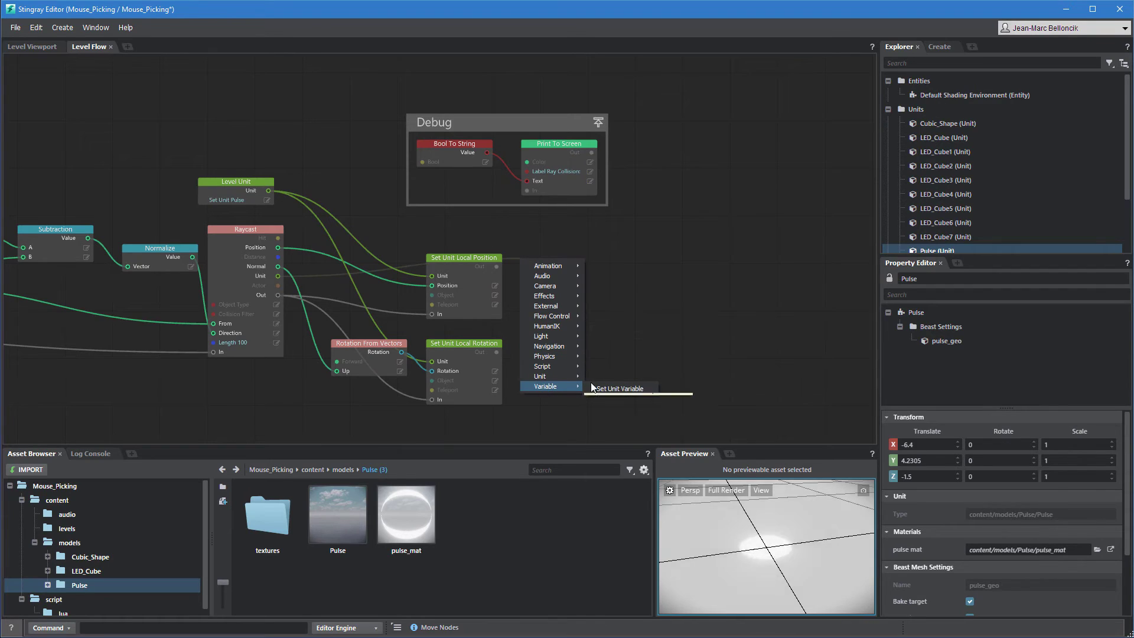
{"action": "left_click", "coordinate": [595, 388]}
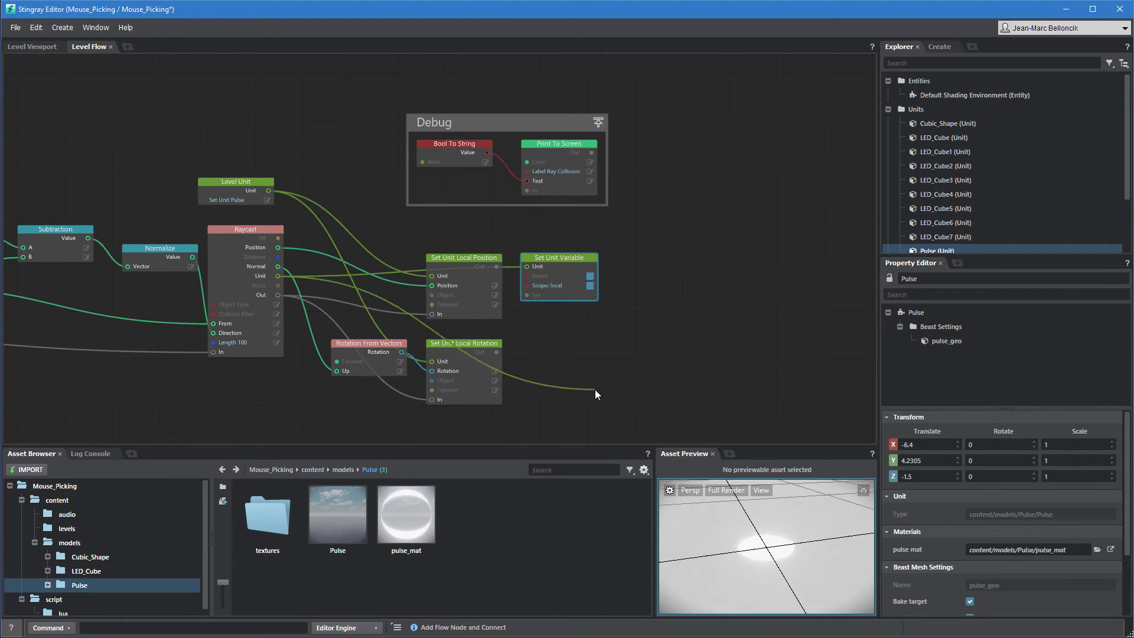
{"action": "left_click_drag", "start_coordinate": [528, 295], "coordinate": [277, 294]}
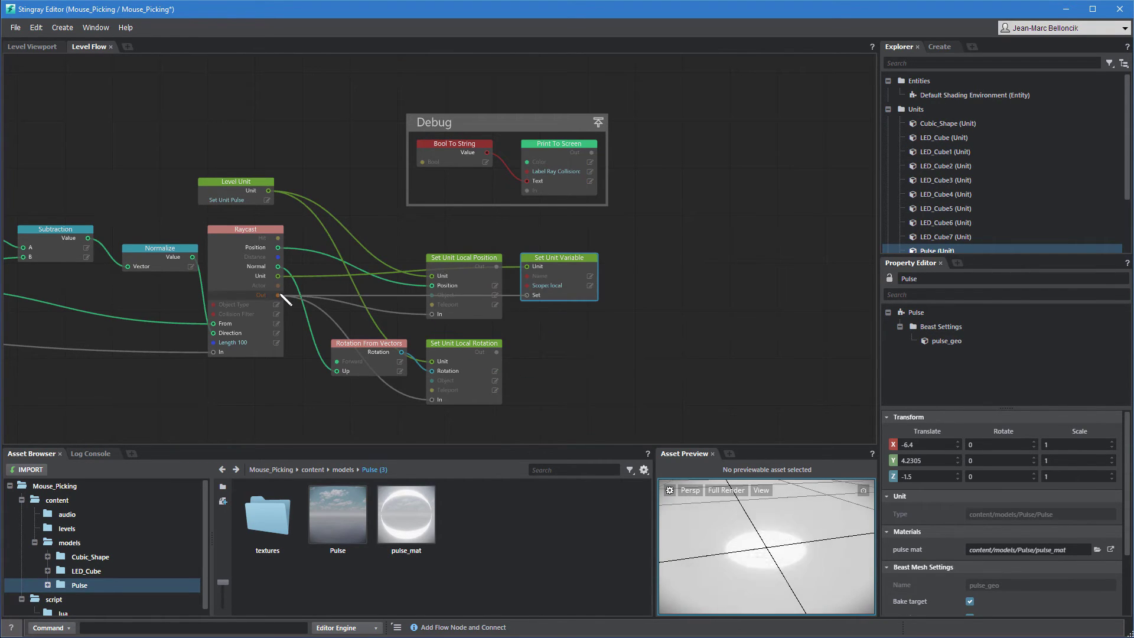
Step: Name the unit variable MouseOver and set its scope to global
{"action": "left_click", "coordinate": [590, 277]}
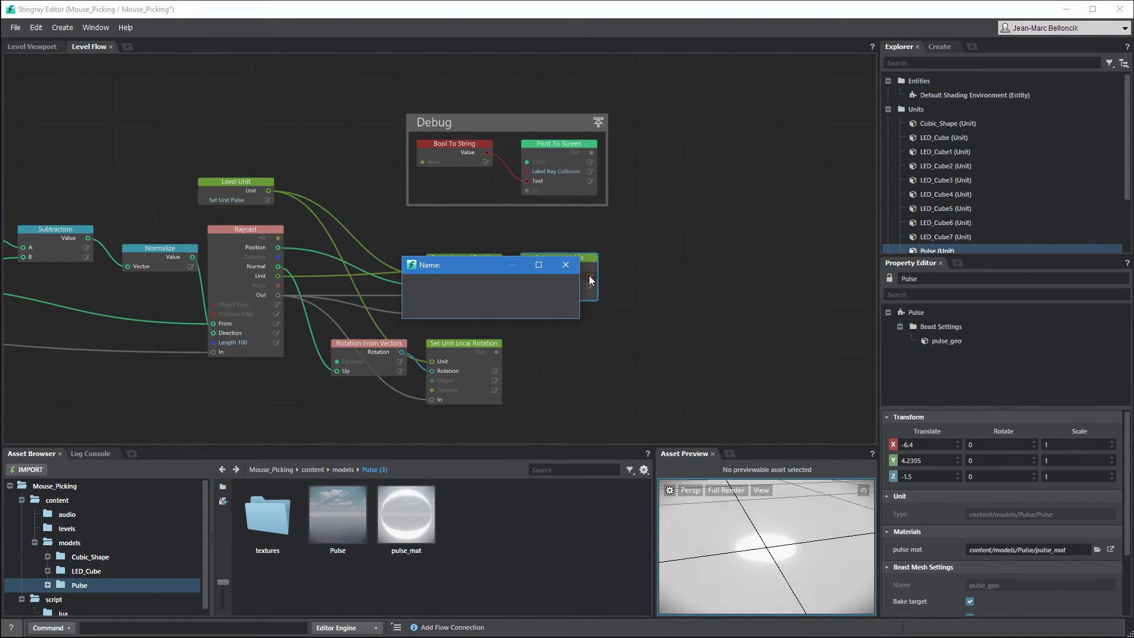
{"action": "type", "text": "MouseOver_Un"}
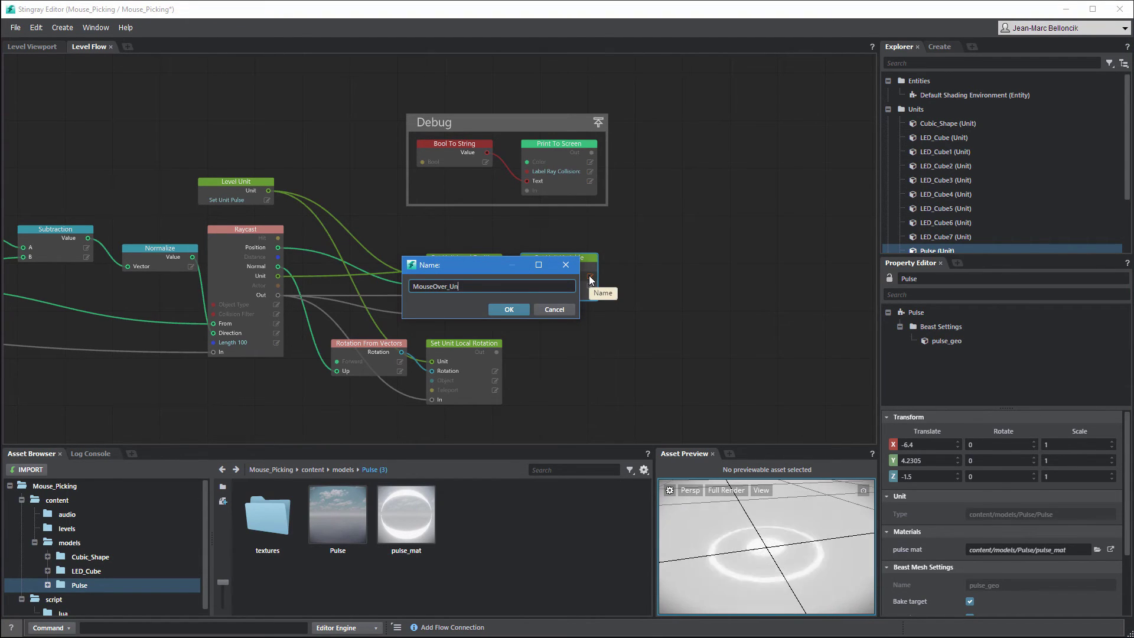
{"action": "key", "text": "Return"}
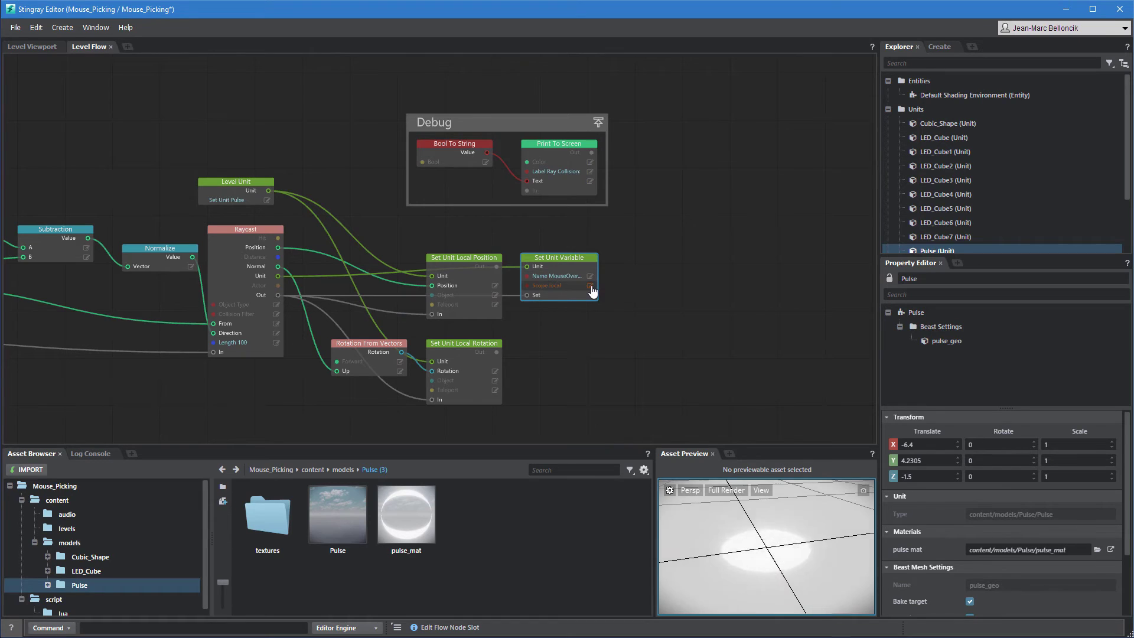
{"action": "left_click", "coordinate": [590, 286]}
{"action": "left_click", "coordinate": [598, 301]}
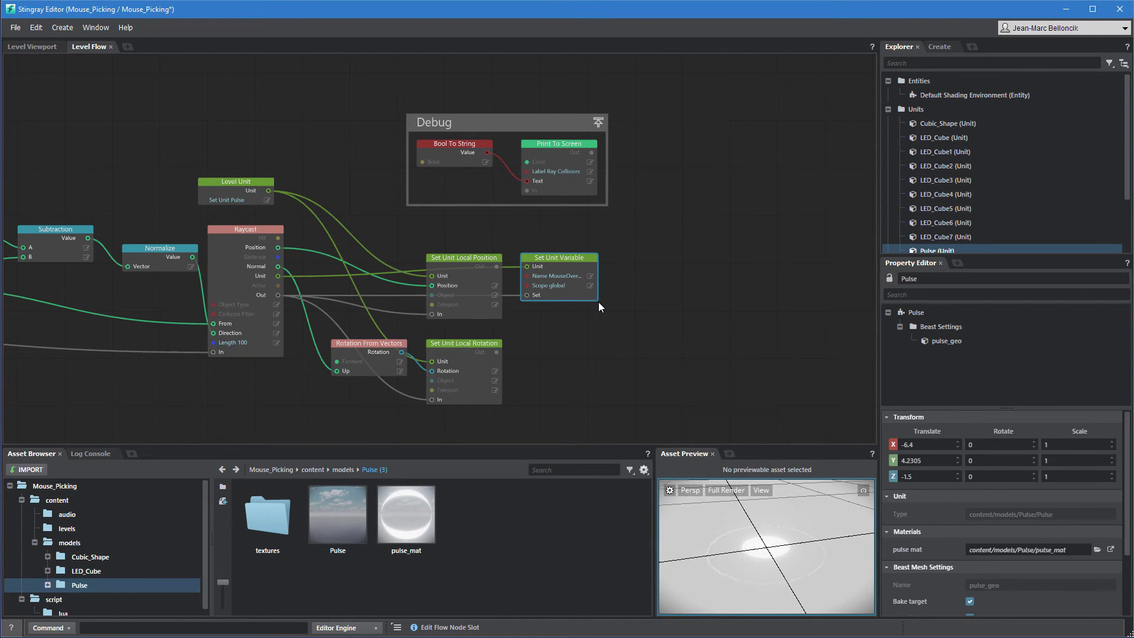
Step: Open LED_Cube in the Unit Editor from the viewport and show its Unit Flow
{"action": "left_click", "coordinate": [32, 46]}
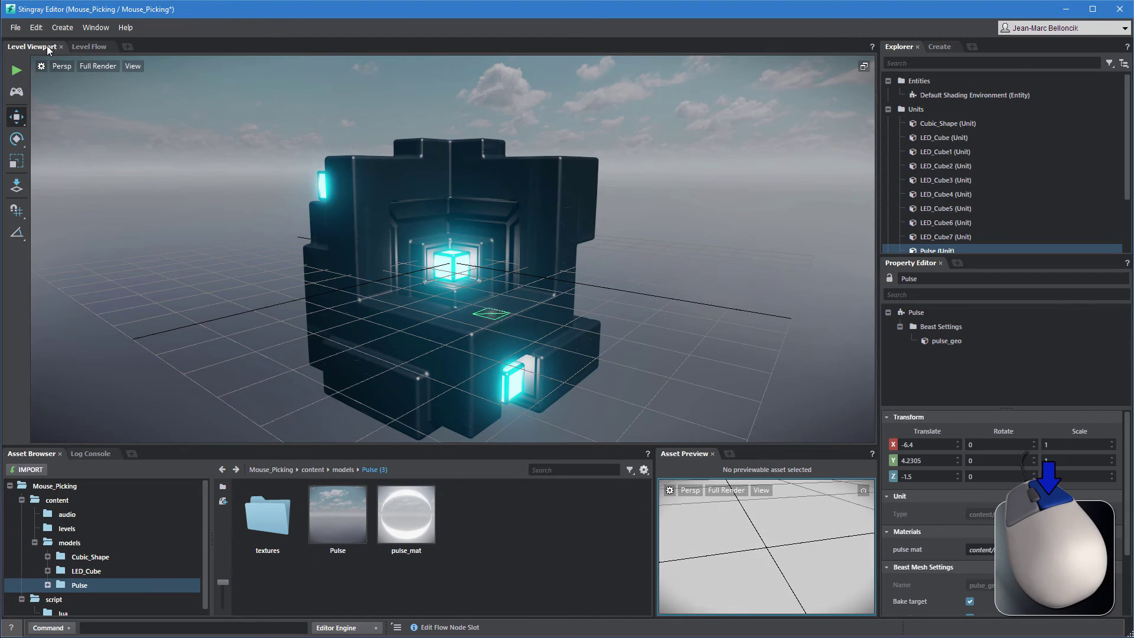
{"action": "right_click", "coordinate": [454, 259]}
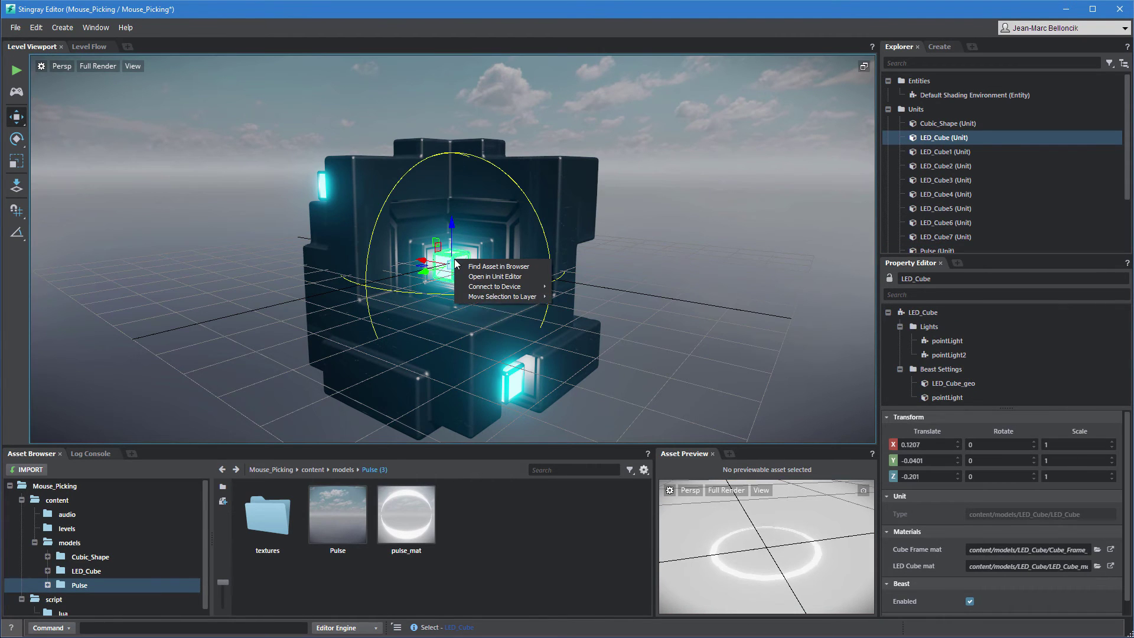
{"action": "right_click", "coordinate": [455, 264]}
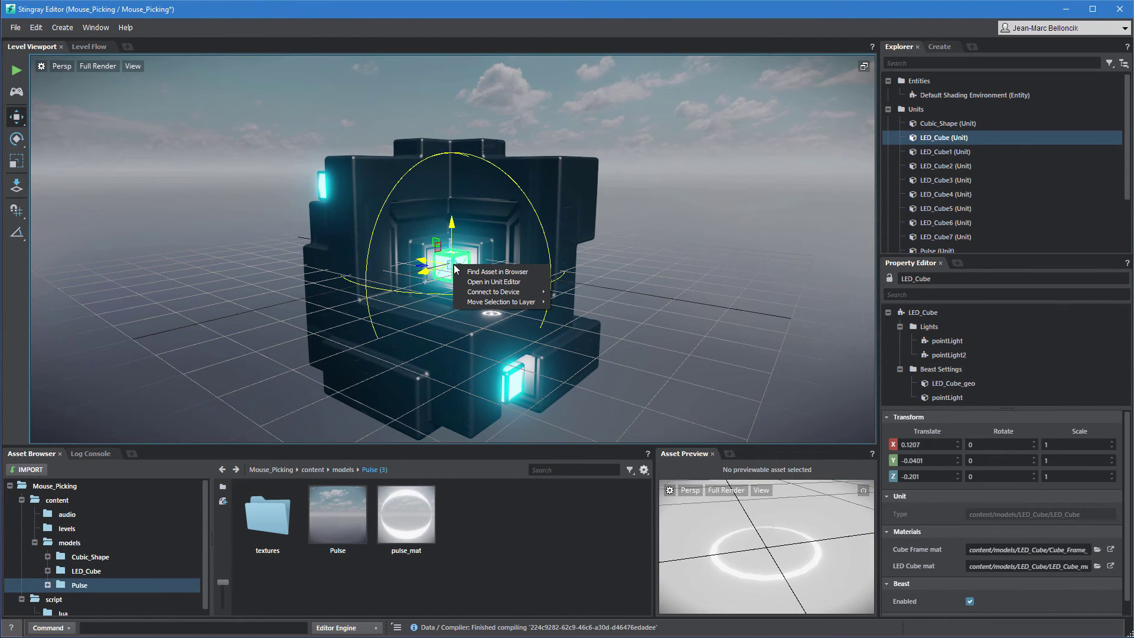
{"action": "left_click", "coordinate": [486, 281]}
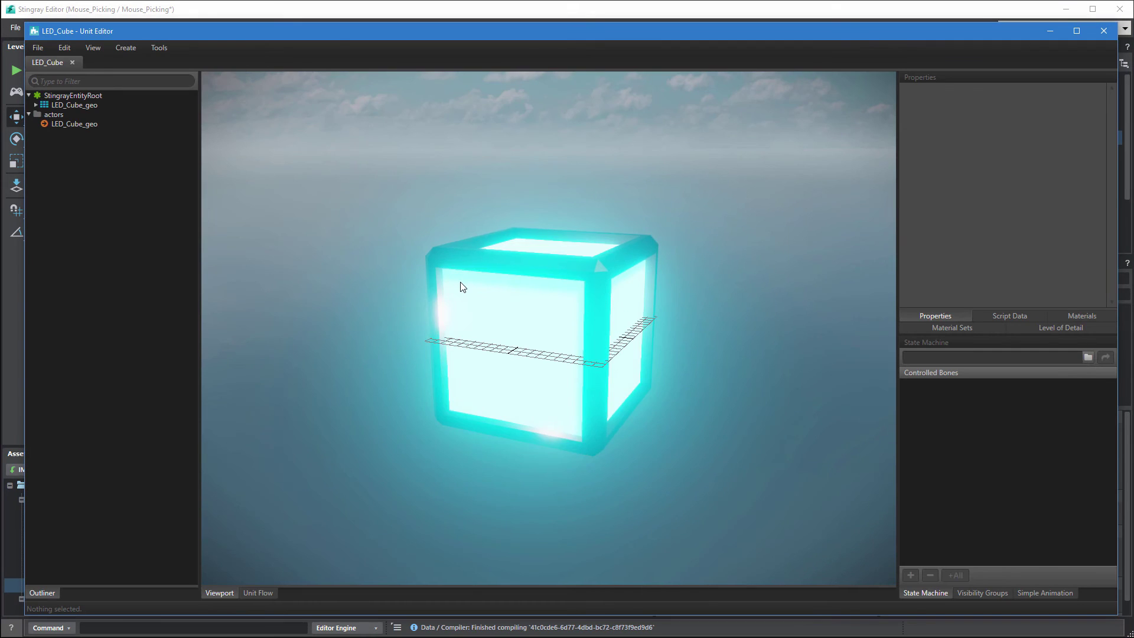
{"action": "left_click", "coordinate": [258, 593]}
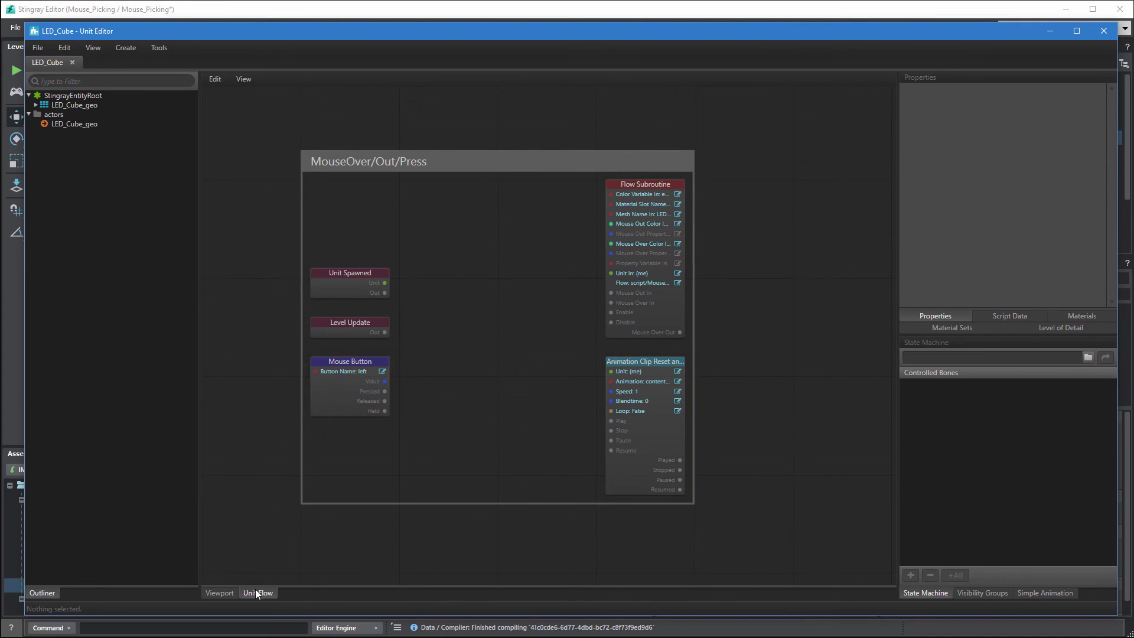
Step: Add a Get Unit Variable node for the global MouseOver variable inside the MouseOver/Out/Press group
{"action": "right_click", "coordinate": [326, 107]}
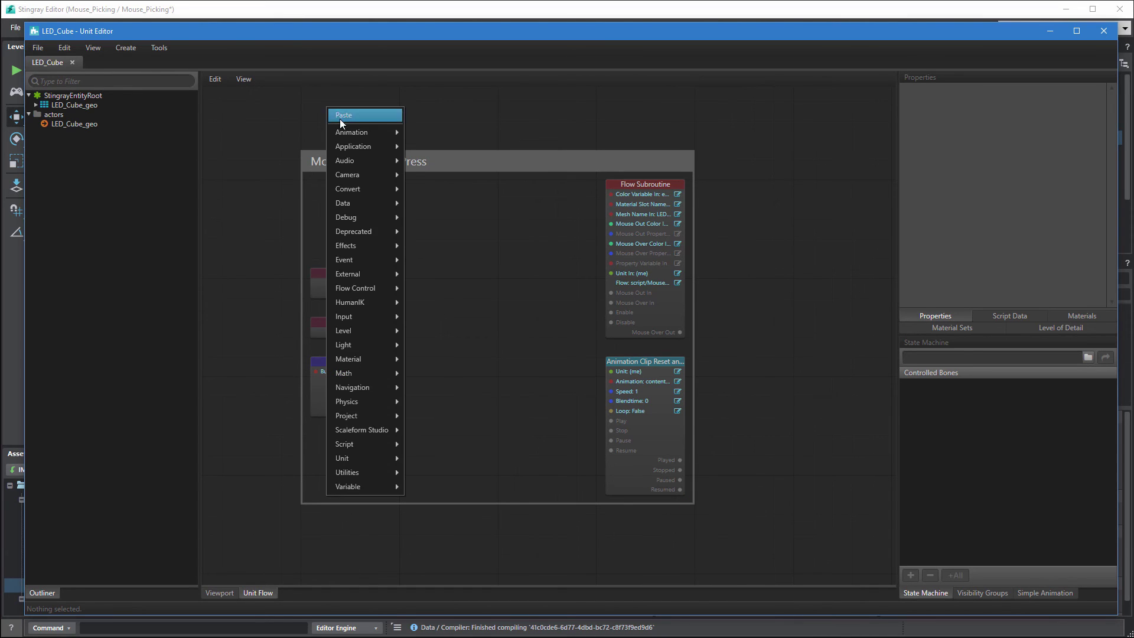
{"action": "mouse_move", "coordinate": [348, 487]}
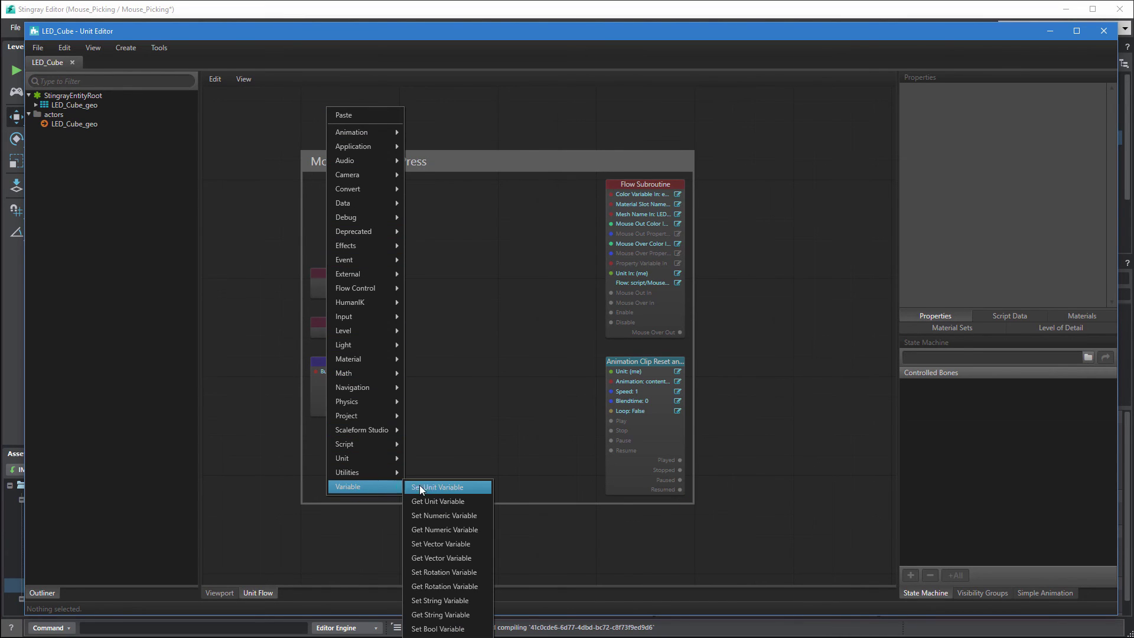
{"action": "left_click", "coordinate": [430, 500]}
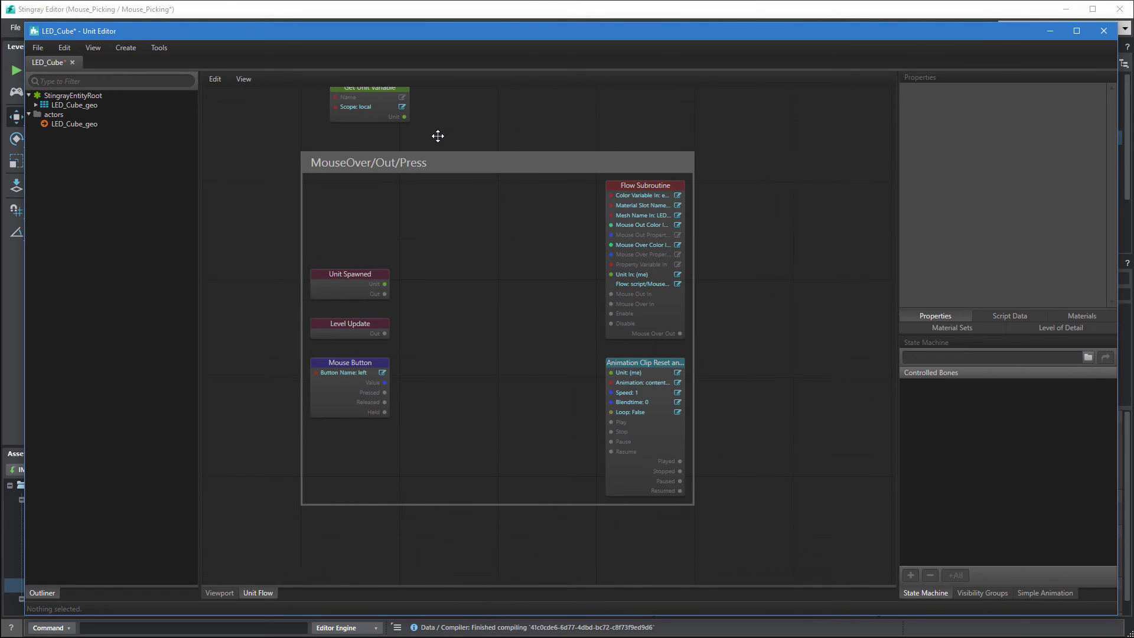
{"action": "middle_click_drag", "start_coordinate": [413, 109], "coordinate": [417, 121]}
{"action": "left_click", "coordinate": [407, 110]}
{"action": "type", "text": "MouseOver_U"}
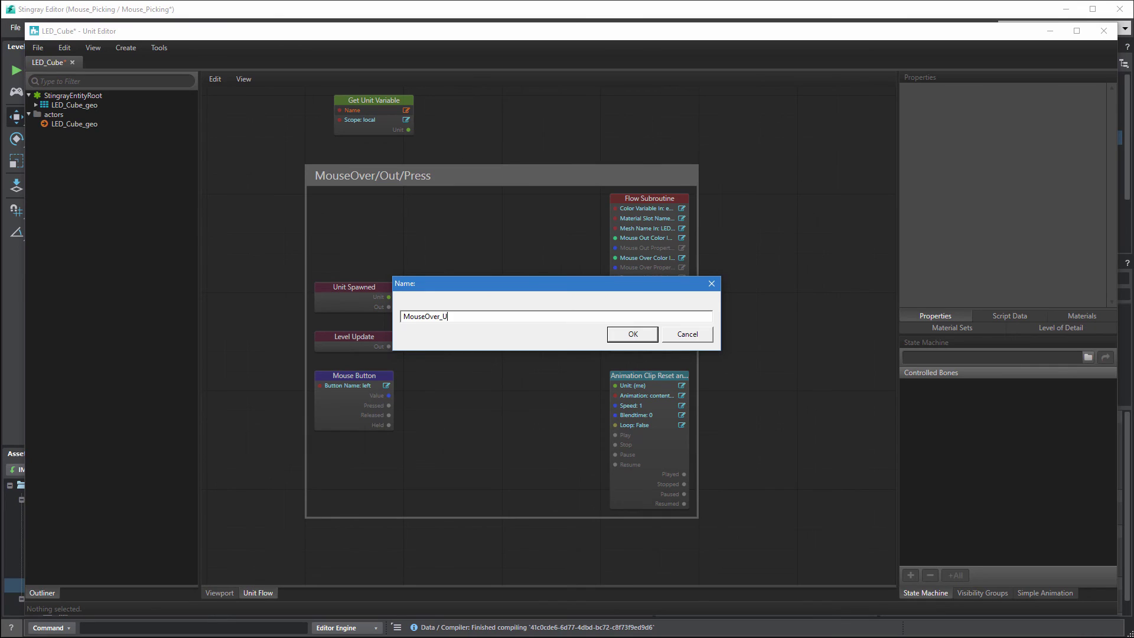
{"action": "key", "text": "Return"}
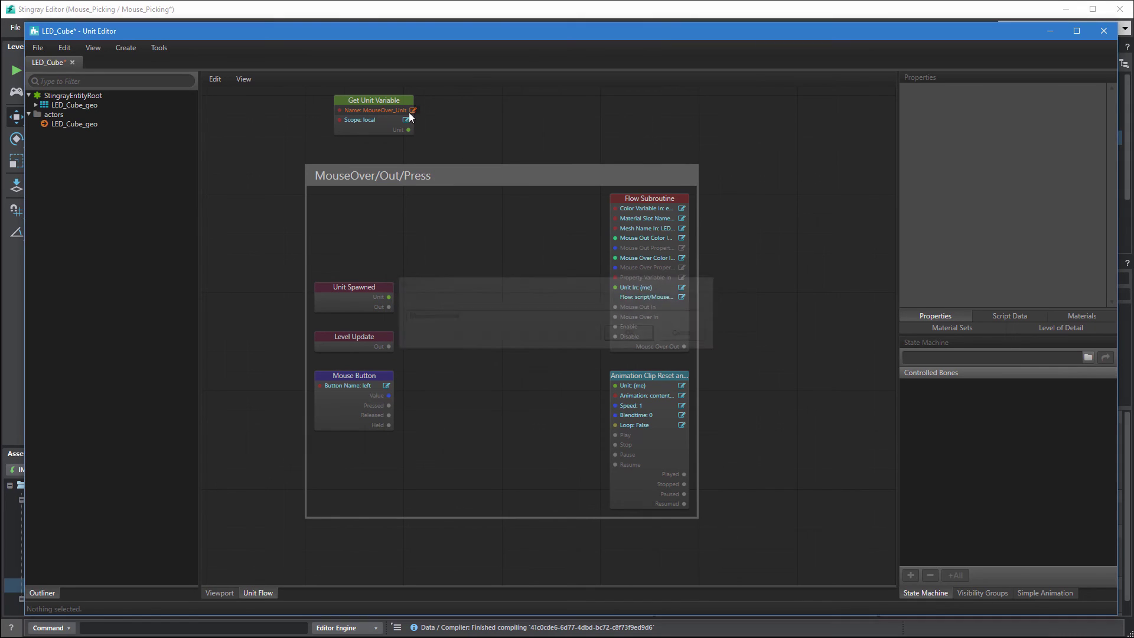
{"action": "left_click", "coordinate": [406, 120]}
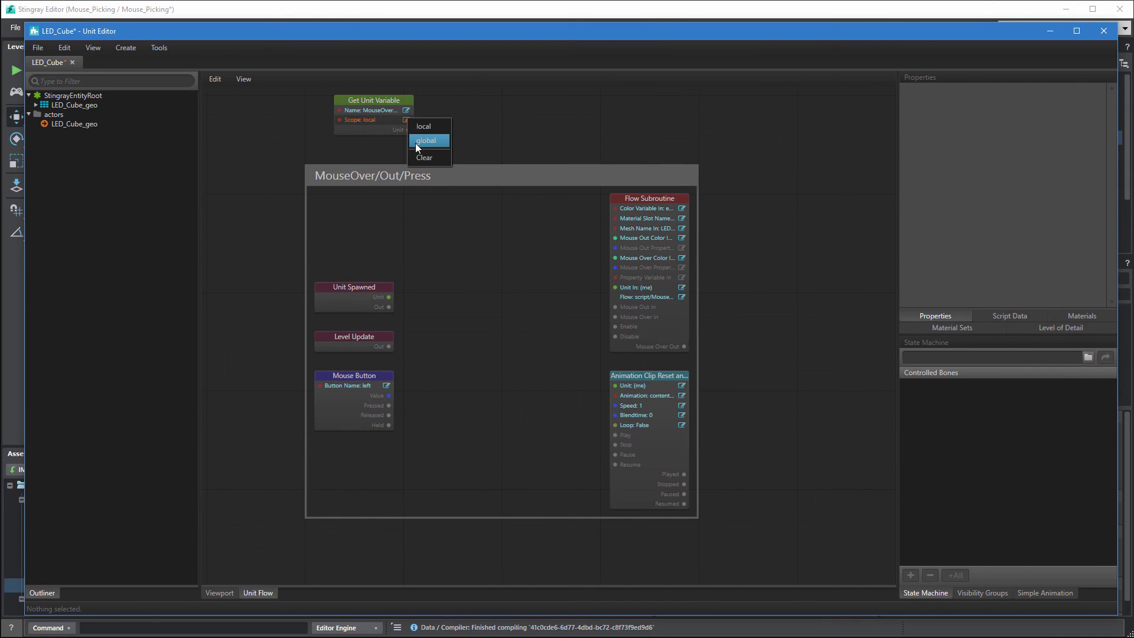
{"action": "left_click", "coordinate": [425, 141]}
{"action": "mouse_move", "coordinate": [391, 101]}
{"action": "left_mouse_down"}
{"action": "mouse_move", "coordinate": [400, 178]}
{"action": "mouse_move", "coordinate": [450, 228]}
{"action": "left_mouse_up"}
{"action": "left_click", "coordinate": [452, 276]}
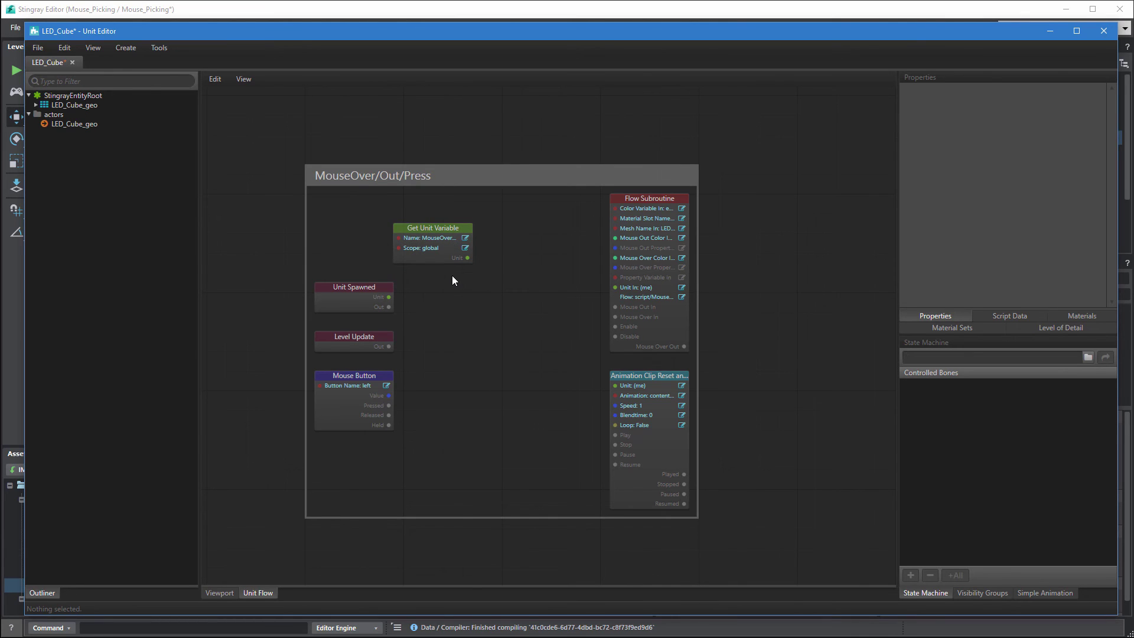
Step: Add a Compare Objects node comparing the MouseOver unit (A) with the spawned cube unit (B)
{"action": "right_click", "coordinate": [452, 276]}
{"action": "mouse_move", "coordinate": [482, 458]}
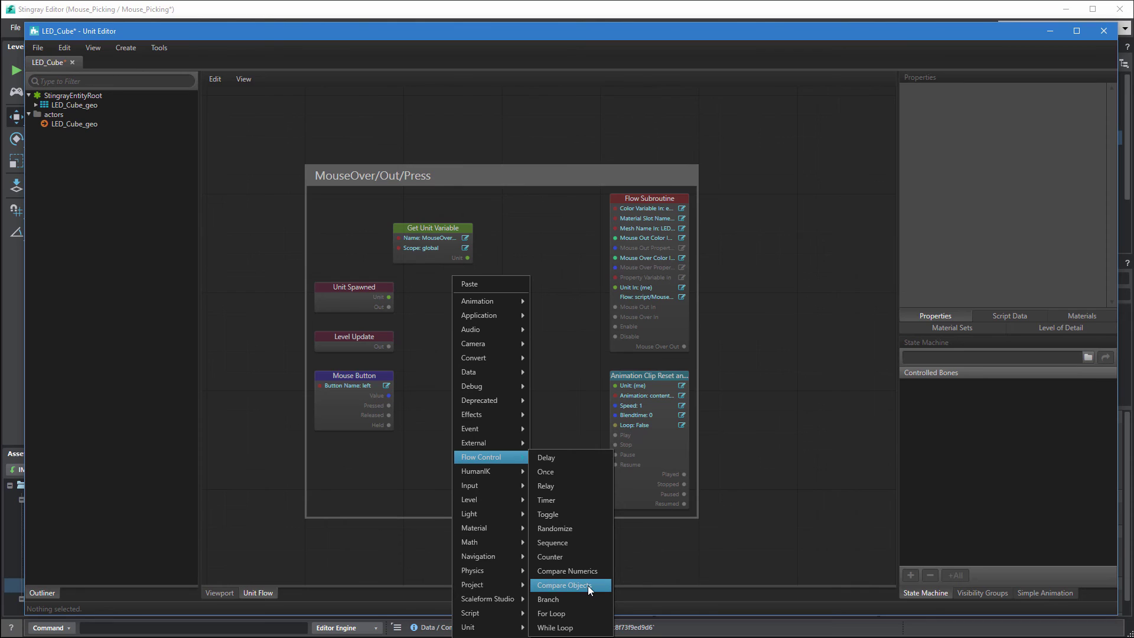
{"action": "left_click", "coordinate": [588, 586]}
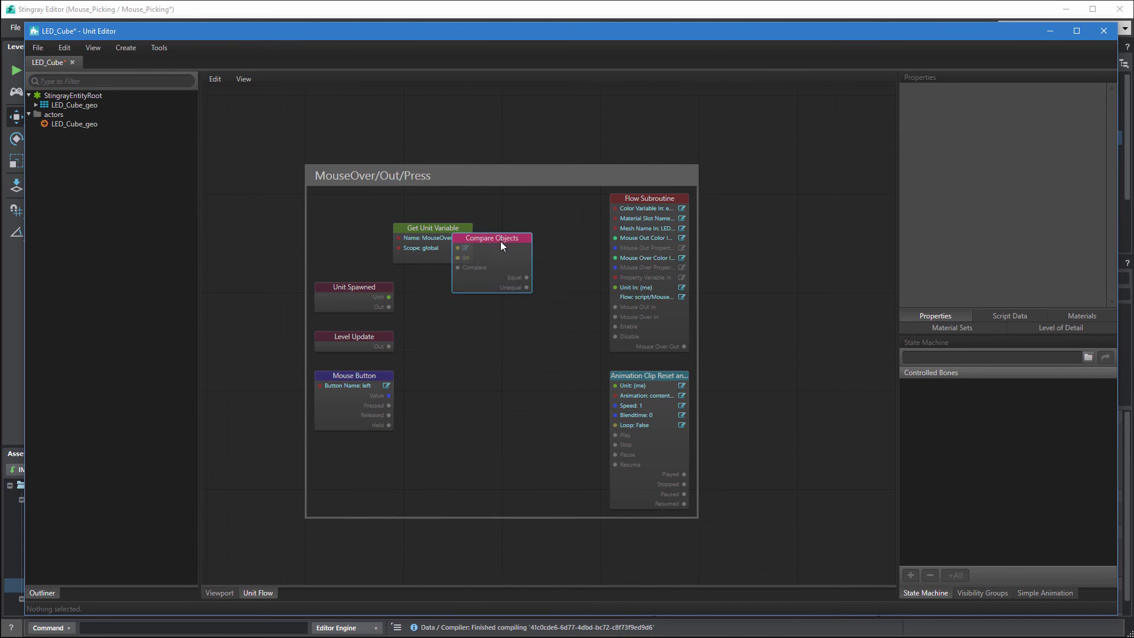
{"action": "left_click_drag", "start_coordinate": [501, 239], "coordinate": [528, 295]}
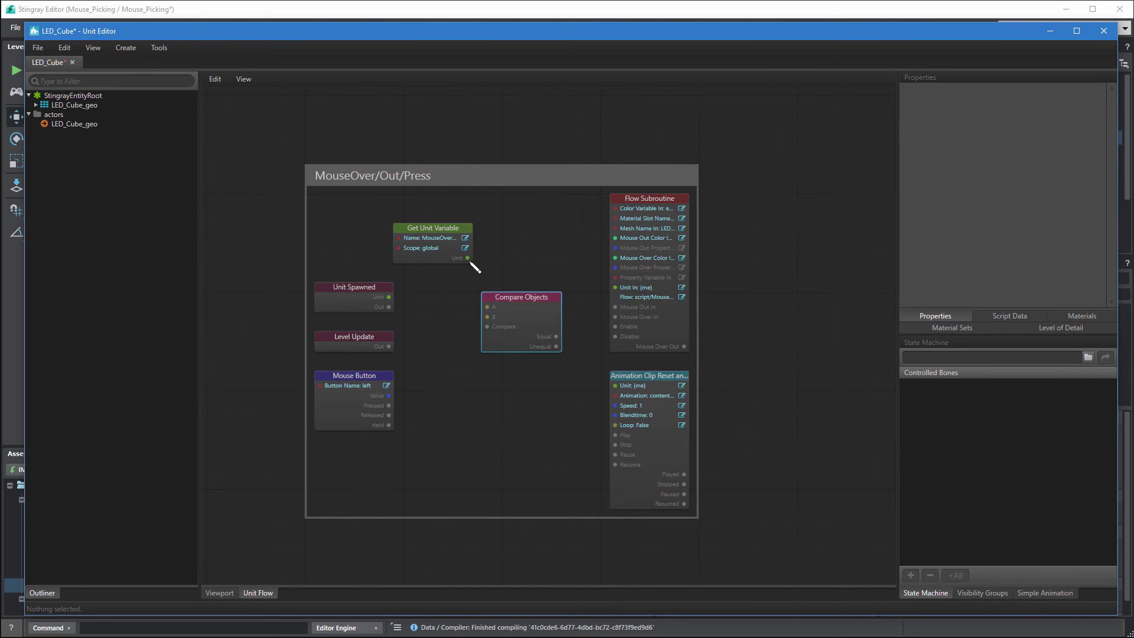
{"action": "left_click_drag", "start_coordinate": [468, 257], "coordinate": [486, 306]}
{"action": "left_click_drag", "start_coordinate": [389, 297], "coordinate": [488, 317]}
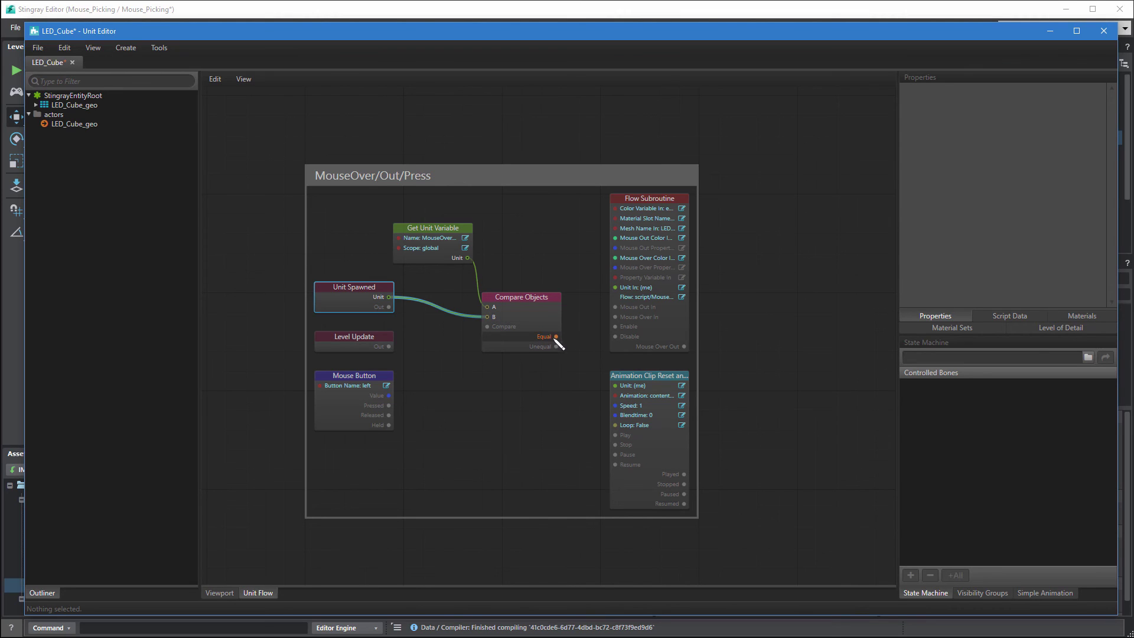
Step: Wire Equal to Mouse Over In and Unequal to Mouse Out In, triggered by Level Update
{"action": "left_click_drag", "start_coordinate": [556, 337], "coordinate": [618, 317]}
{"action": "left_click_drag", "start_coordinate": [556, 346], "coordinate": [616, 307]}
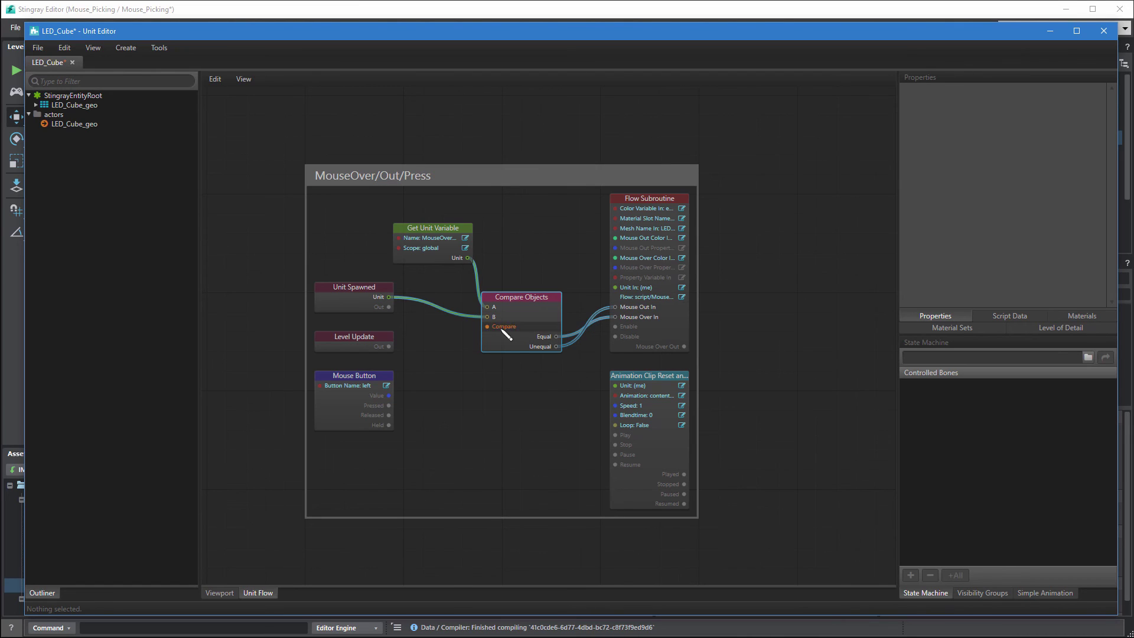
{"action": "left_click_drag", "start_coordinate": [485, 327], "coordinate": [389, 346]}
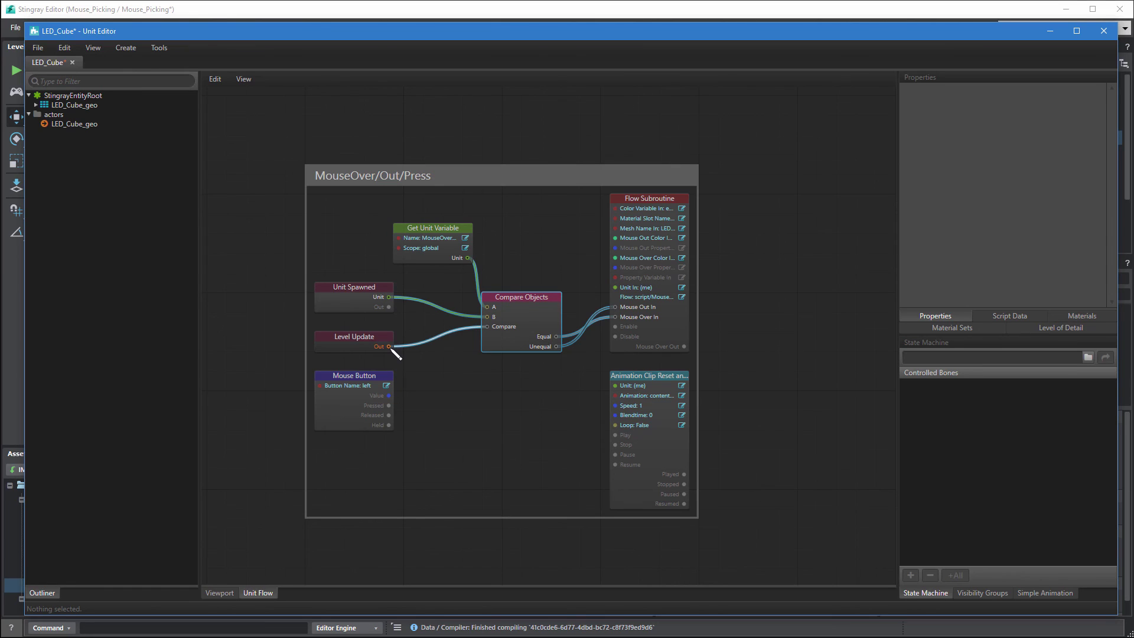
Step: Save the LED_Cube unit, then play the level, hovering cubes and orbiting the camera
{"action": "left_click", "coordinate": [42, 51]}
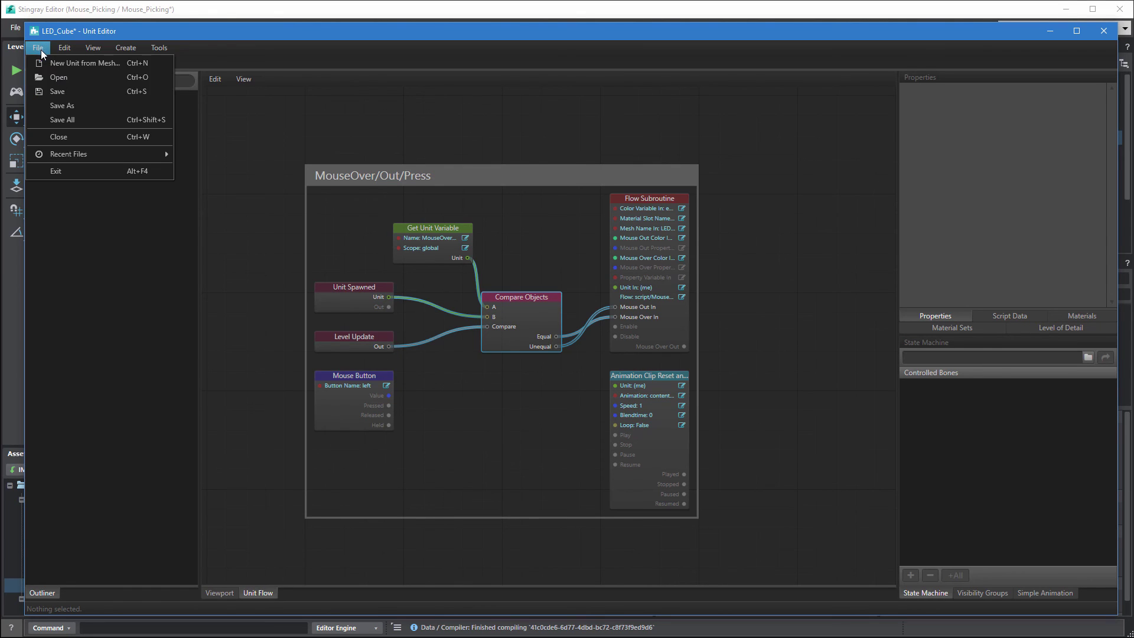
{"action": "left_click", "coordinate": [52, 85]}
{"action": "key", "text": "alt+Tab"}
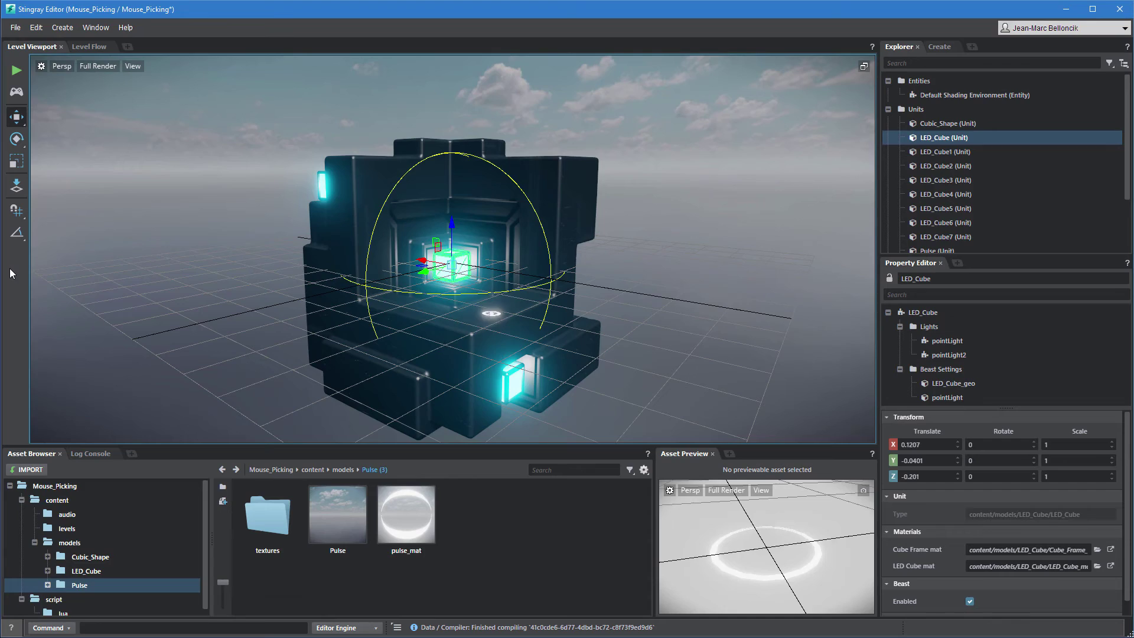
{"action": "left_click", "coordinate": [17, 70]}
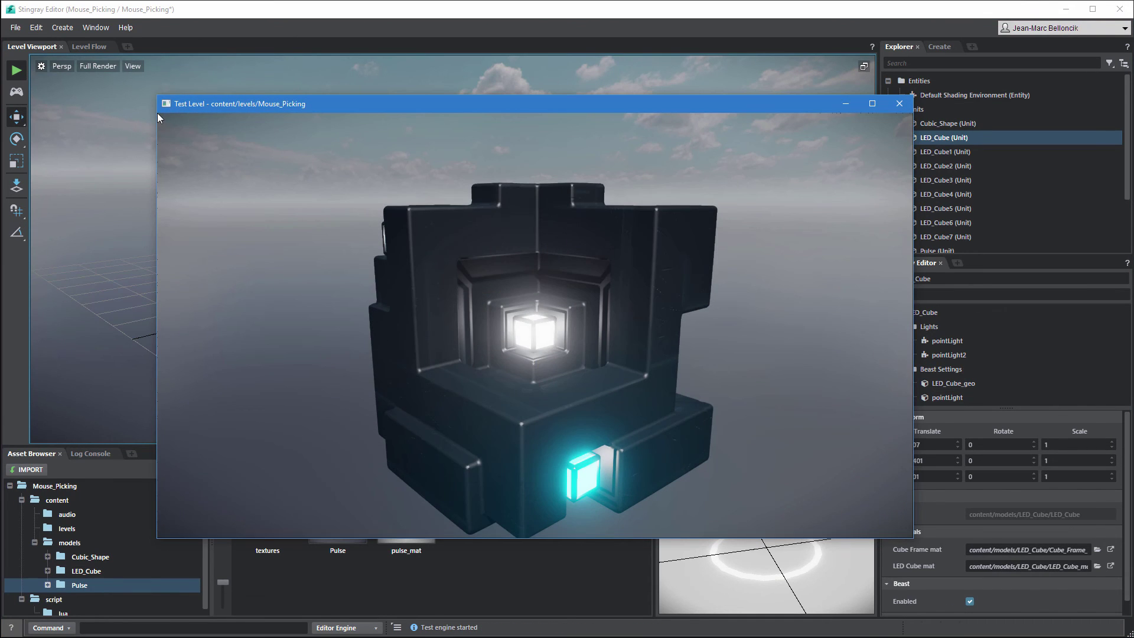
{"action": "left_click", "coordinate": [524, 345]}
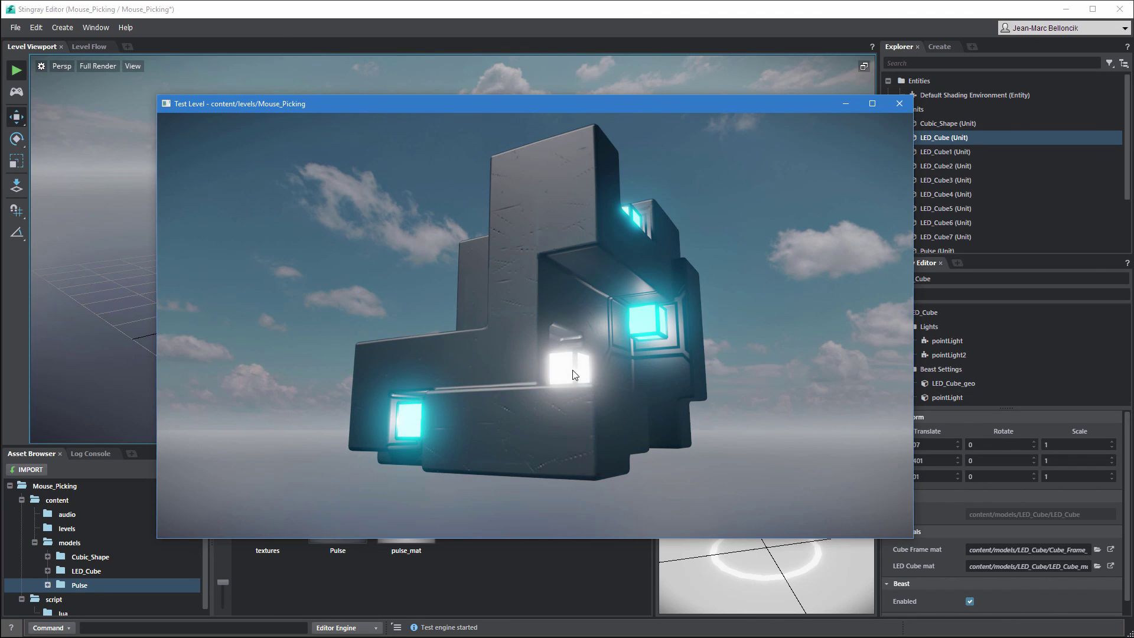
{"action": "right_click_drag", "start_coordinate": [635, 212], "coordinate": [554, 272]}
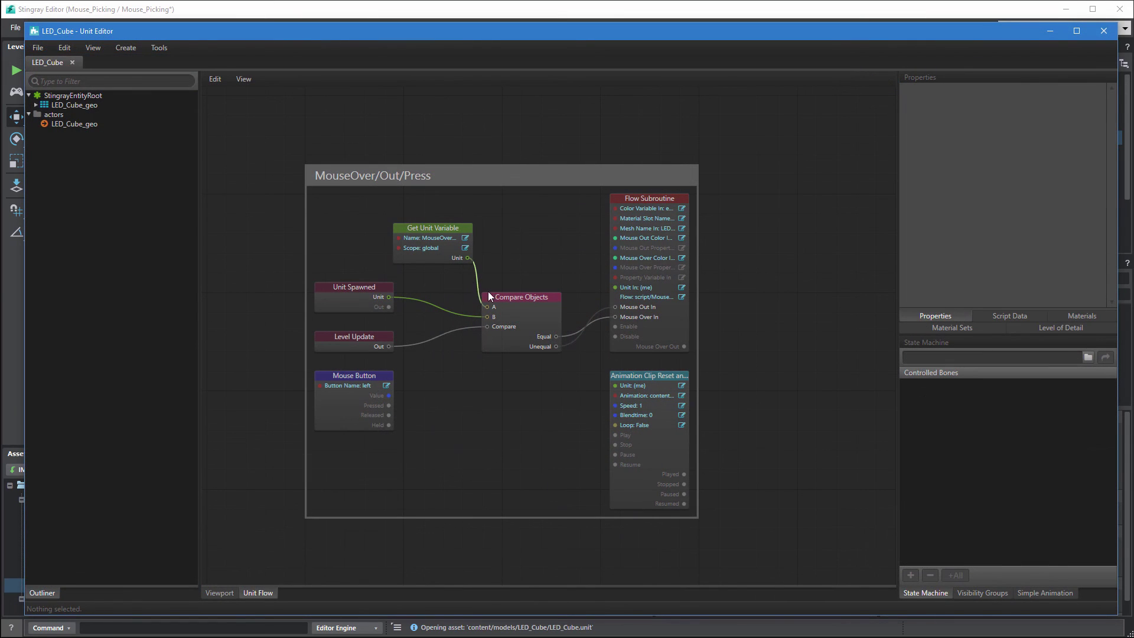
Step: Duplicate the Compare Objects node and place the copy below the original
{"action": "left_click", "coordinate": [493, 293]}
{"action": "right_click", "coordinate": [494, 294]}
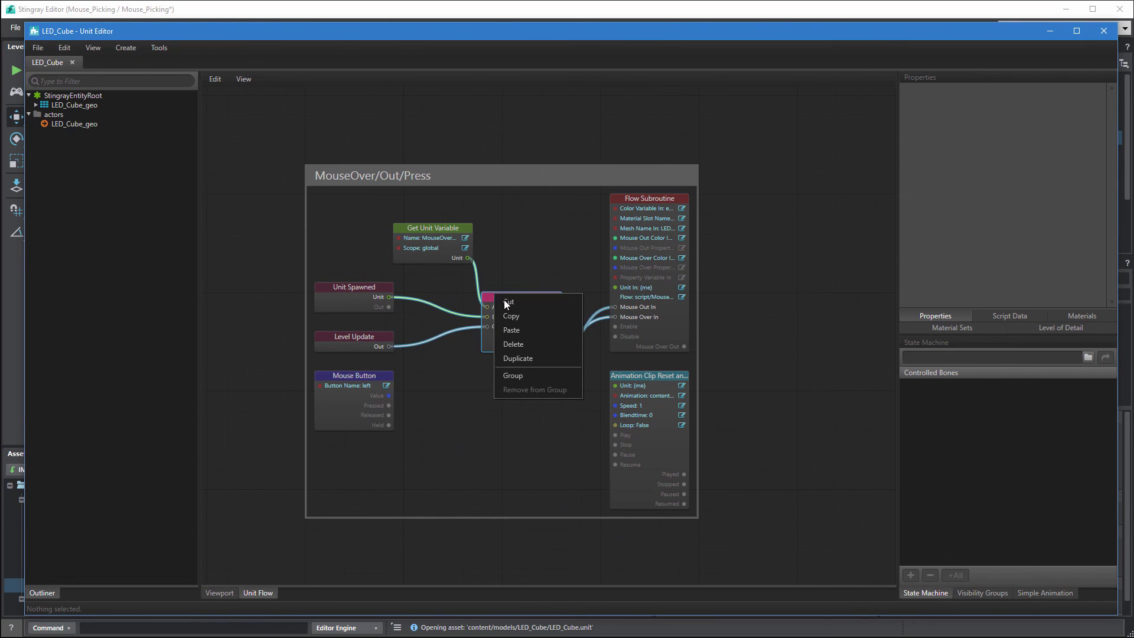
{"action": "left_click", "coordinate": [517, 359]}
{"action": "left_click_drag", "start_coordinate": [544, 317], "coordinate": [503, 372]}
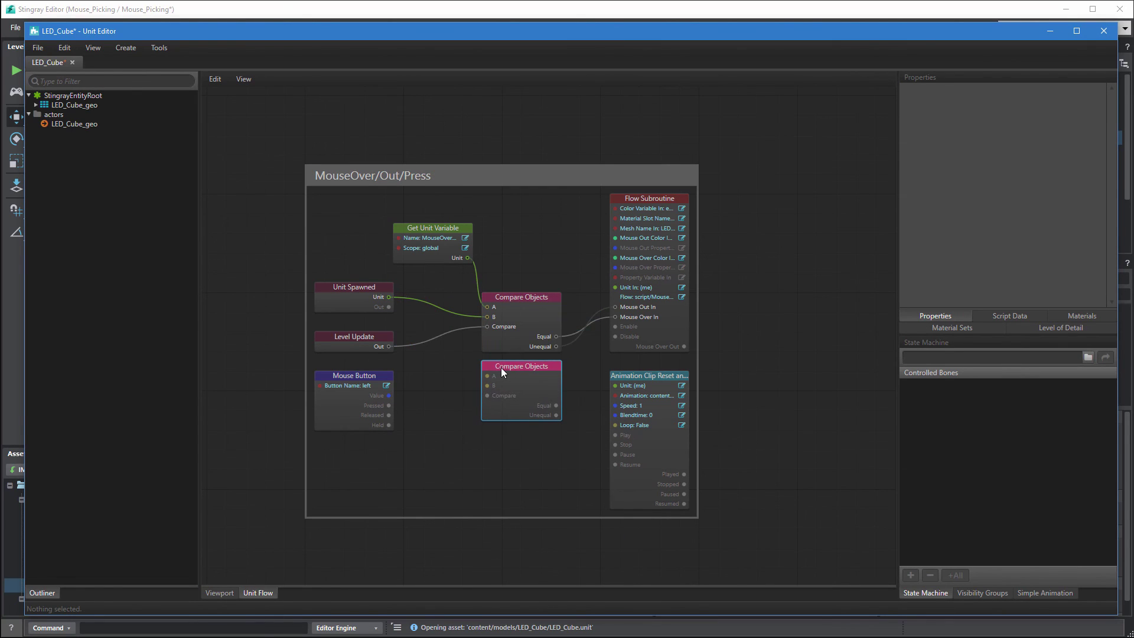
Step: Wire the copy: spawned cube to A, MouseOver to B, Mouse Button Pressed to Compare, Equal to Play
{"action": "left_click", "coordinate": [467, 259]}
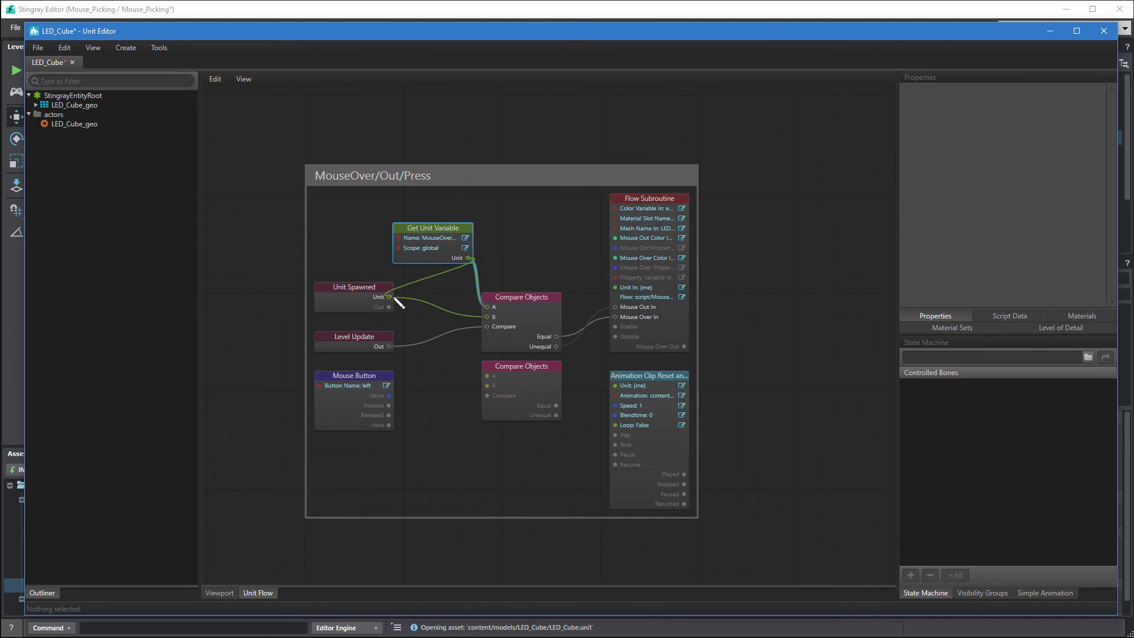
{"action": "left_click_drag", "start_coordinate": [390, 297], "coordinate": [486, 375]}
{"action": "left_click_drag", "start_coordinate": [468, 258], "coordinate": [486, 386]}
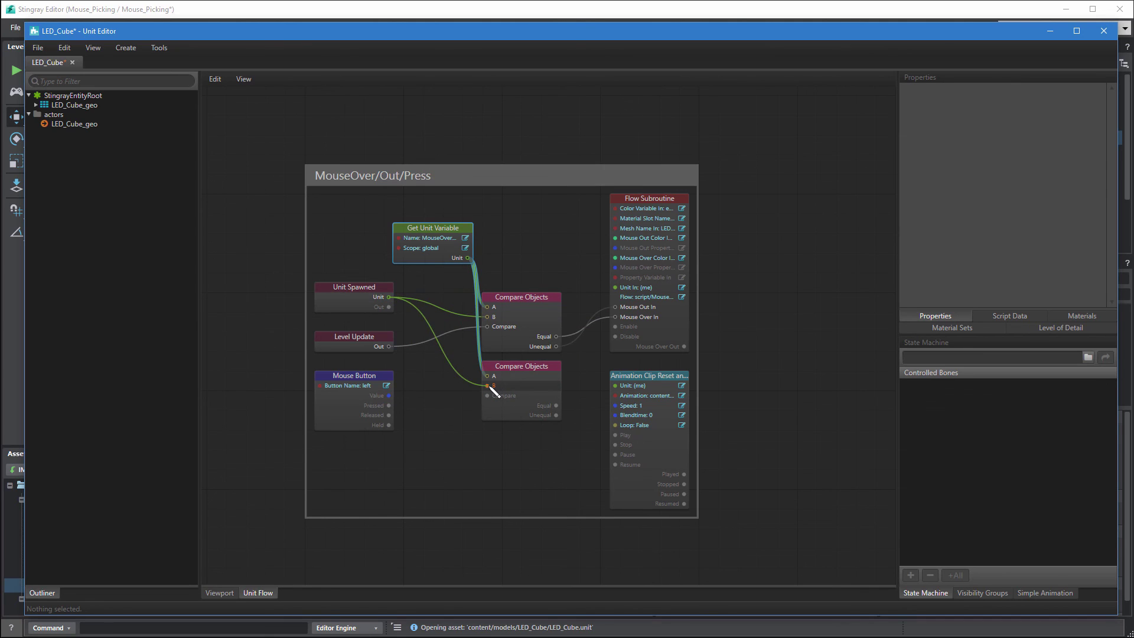
{"action": "left_click_drag", "start_coordinate": [389, 405], "coordinate": [486, 396]}
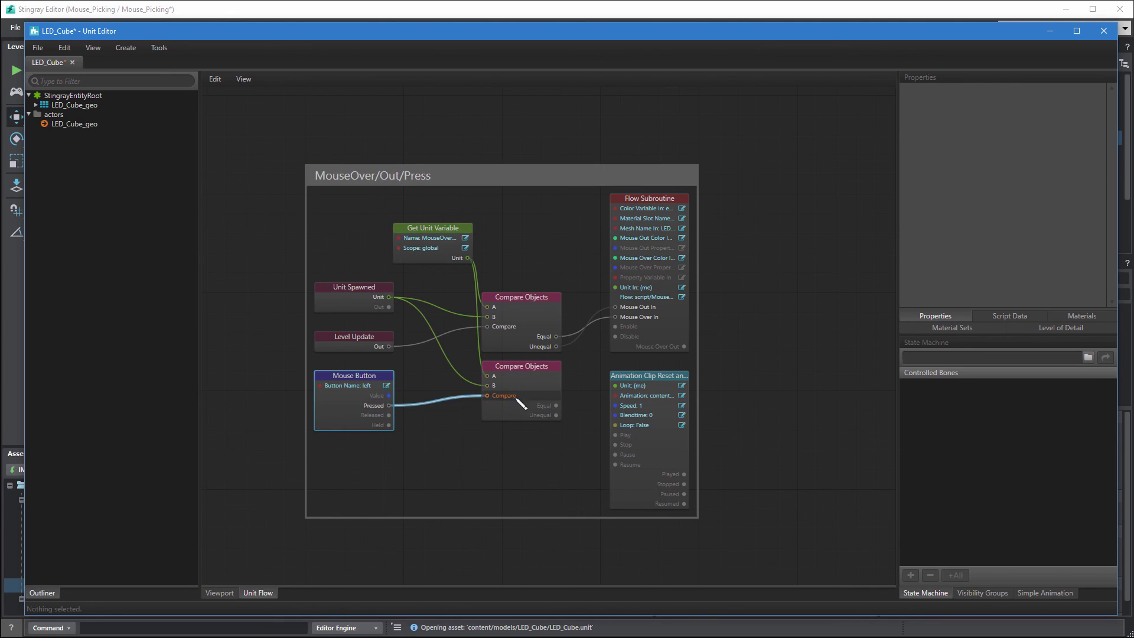
{"action": "left_click_drag", "start_coordinate": [555, 405], "coordinate": [618, 435]}
Step: Save the LED_Cube unit and orbit the camera around the cubes during the test run
{"action": "left_click", "coordinate": [37, 48]}
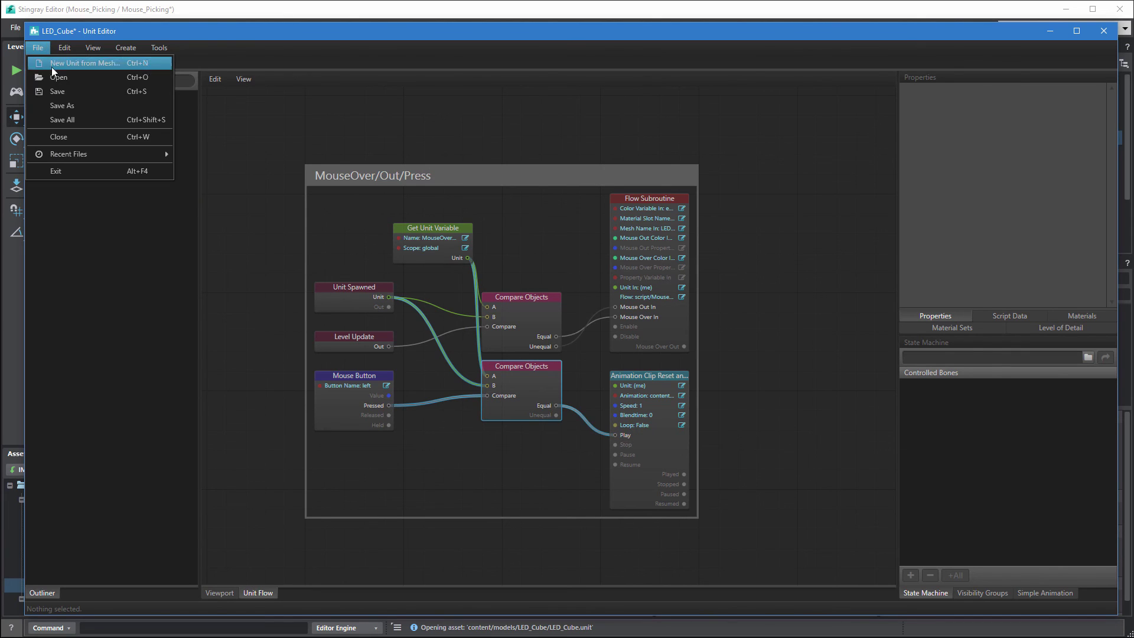
{"action": "left_click", "coordinate": [59, 90]}
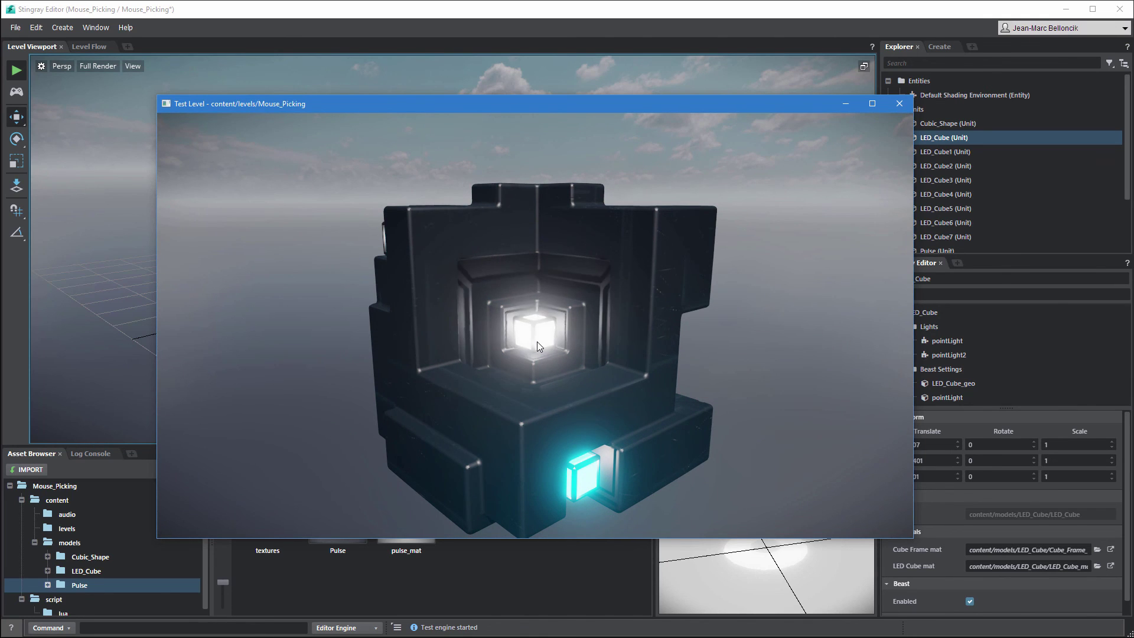
{"action": "mouse_move", "coordinate": [537, 341]}
{"action": "left_mouse_down"}
{"action": "mouse_move", "coordinate": [544, 387]}
{"action": "mouse_move", "coordinate": [519, 383]}
{"action": "mouse_move", "coordinate": [536, 400]}
{"action": "left_mouse_up"}
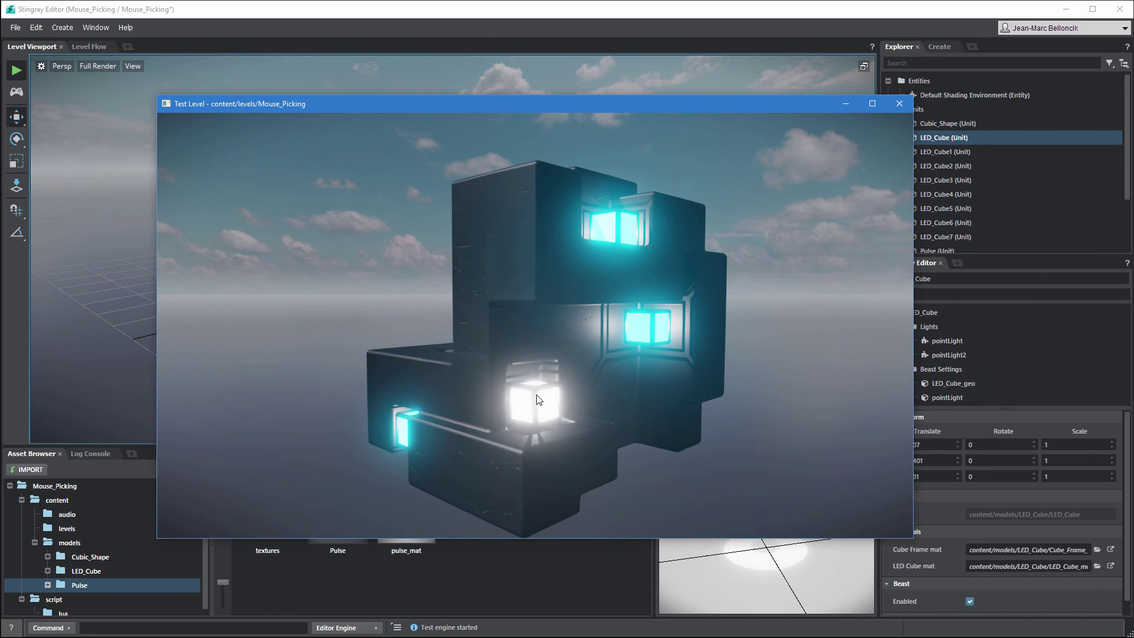